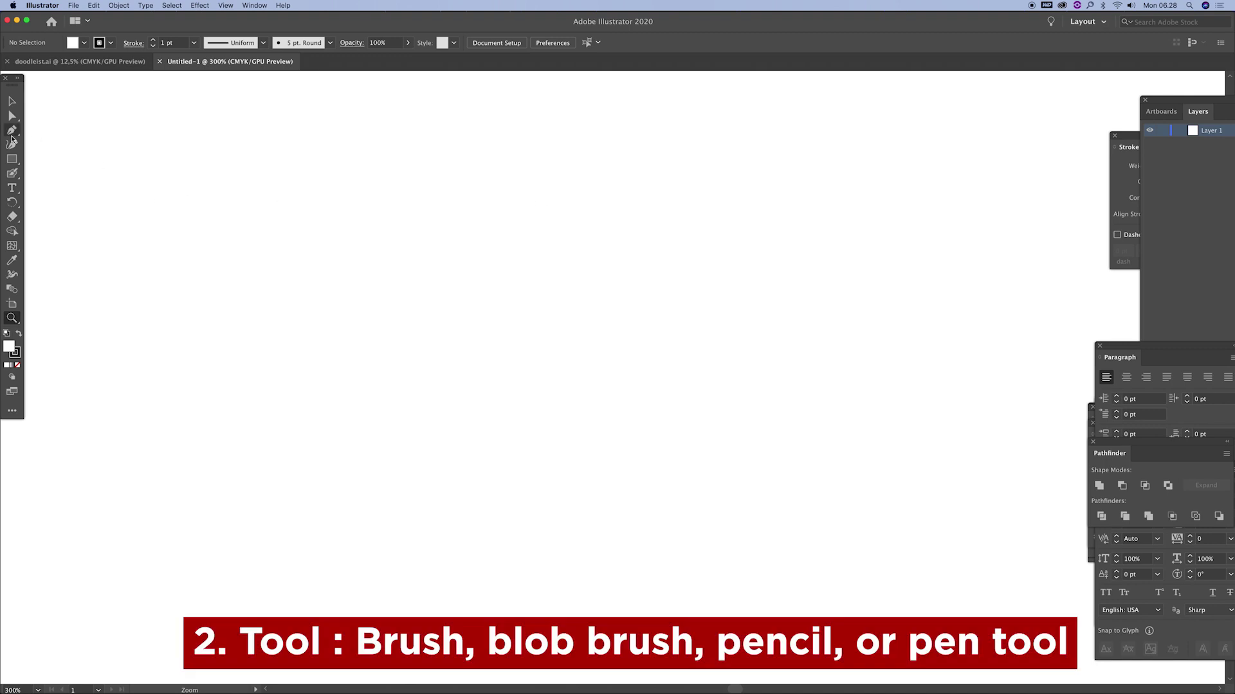
Browse the Paintbrush/Blob Brush/Pencil flyout, then select the Pen tool.
{"action": "left_click", "coordinate": [20, 181]}
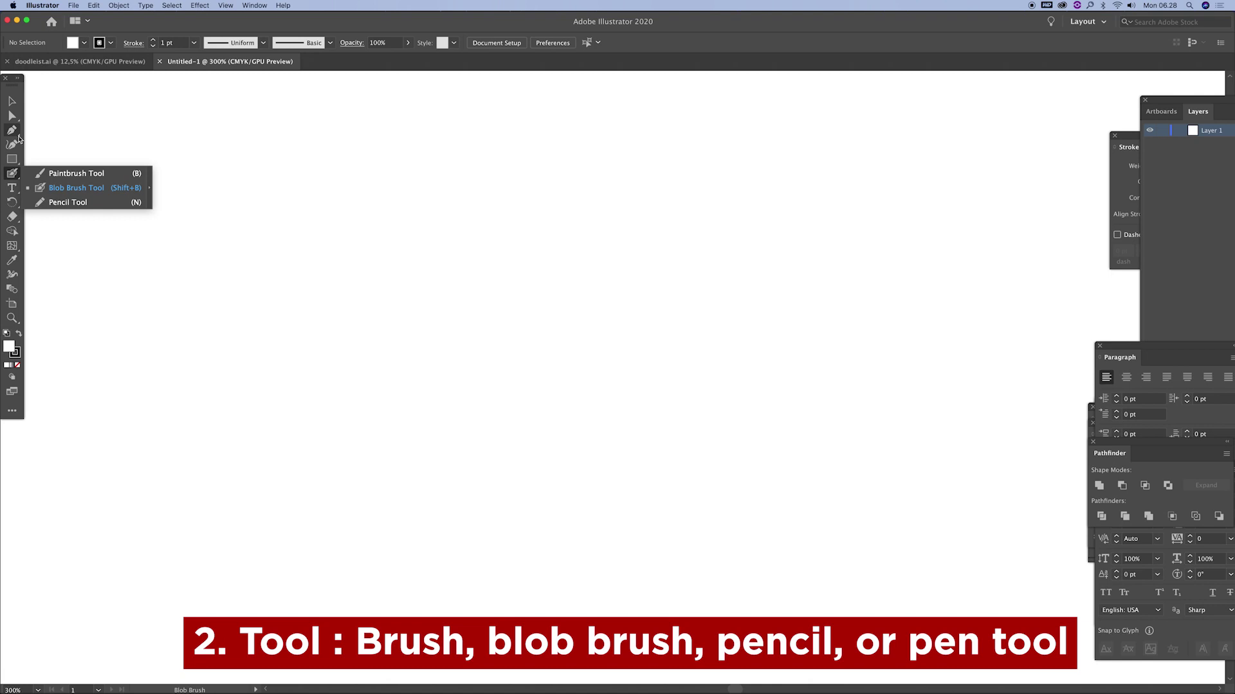
{"action": "left_click", "coordinate": [17, 131]}
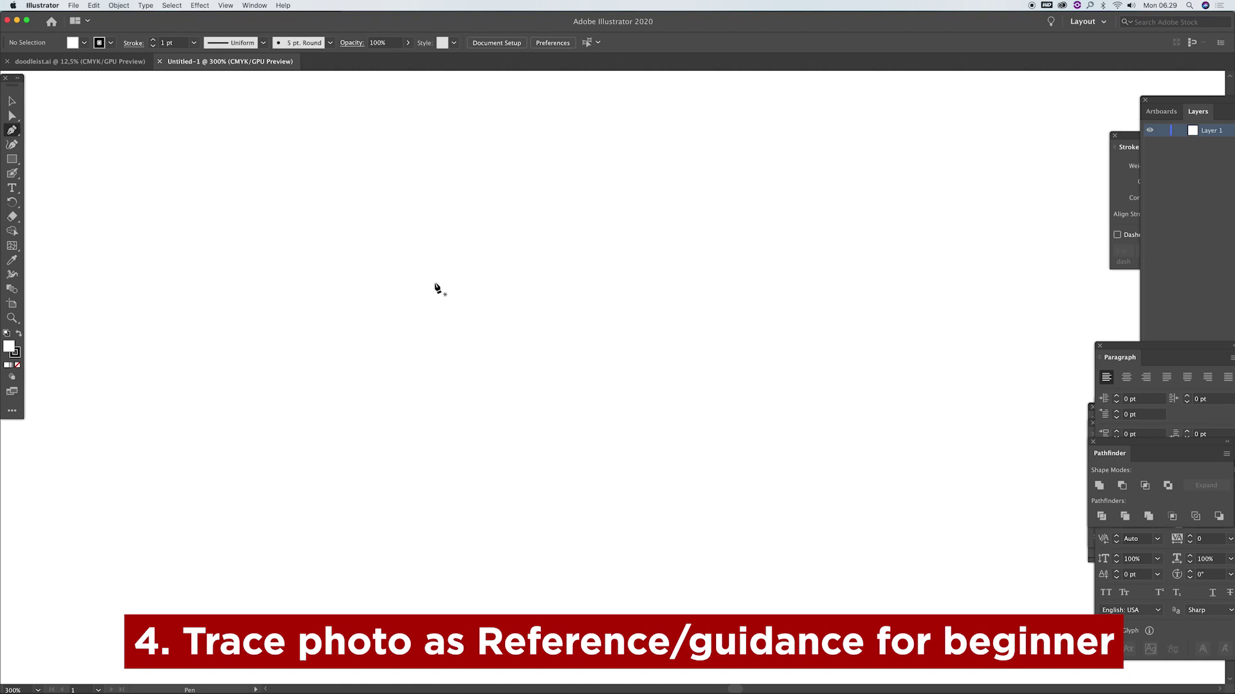
With the Blob Brush, draw the first face's eye, hair, forehead and left ear.
{"action": "key", "text": "shift+b"}
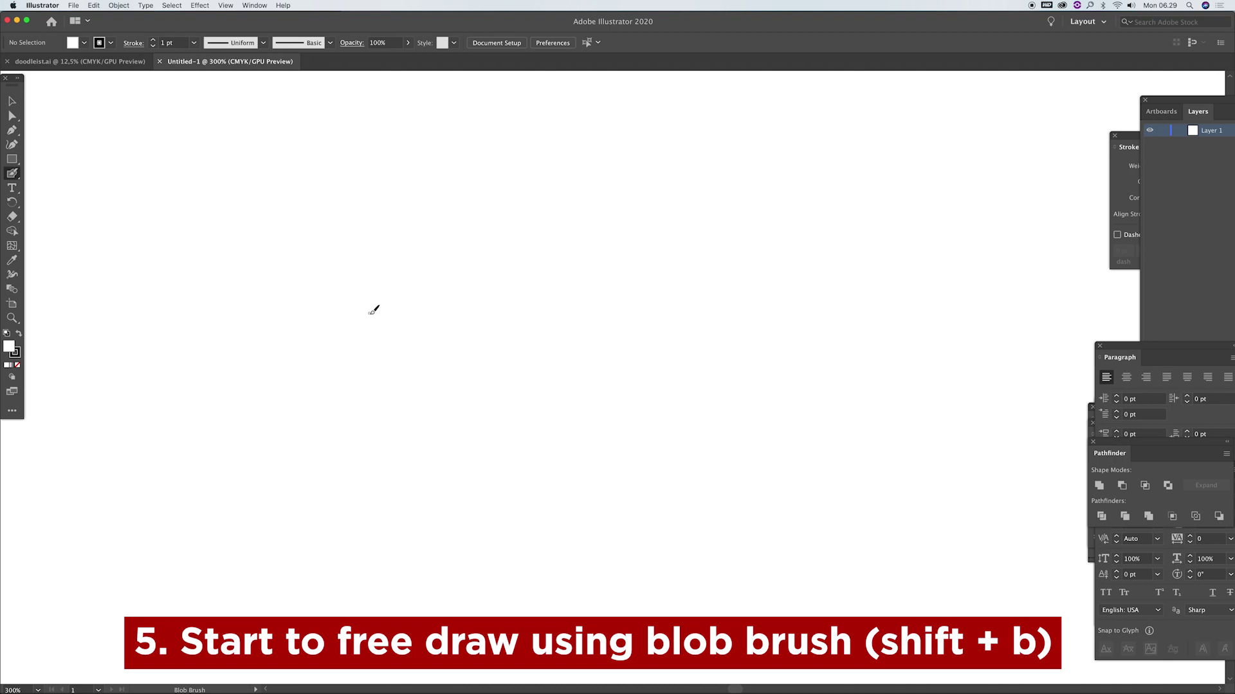
{"action": "mouse_move", "coordinate": [395, 293]}
{"action": "left_mouse_down"}
{"action": "mouse_move", "coordinate": [415, 283]}
{"action": "mouse_move", "coordinate": [432, 306]}
{"action": "mouse_move", "coordinate": [393, 301]}
{"action": "mouse_move", "coordinate": [427, 310]}
{"action": "mouse_move", "coordinate": [415, 350]}
{"action": "mouse_move", "coordinate": [435, 358]}
{"action": "mouse_move", "coordinate": [449, 349]}
{"action": "mouse_move", "coordinate": [450, 298]}
{"action": "mouse_move", "coordinate": [490, 296]}
{"action": "mouse_move", "coordinate": [473, 305]}
{"action": "mouse_move", "coordinate": [441, 268]}
{"action": "mouse_move", "coordinate": [386, 268]}
{"action": "mouse_move", "coordinate": [394, 380]}
{"action": "mouse_move", "coordinate": [439, 419]}
{"action": "mouse_move", "coordinate": [499, 336]}
{"action": "mouse_move", "coordinate": [508, 289]}
{"action": "mouse_move", "coordinate": [518, 335]}
{"action": "mouse_move", "coordinate": [503, 313]}
{"action": "mouse_move", "coordinate": [504, 257]}
{"action": "mouse_move", "coordinate": [419, 225]}
{"action": "mouse_move", "coordinate": [359, 254]}
{"action": "mouse_move", "coordinate": [357, 218]}
{"action": "left_mouse_up"}
{"action": "mouse_move", "coordinate": [413, 182]}
{"action": "left_mouse_down"}
{"action": "mouse_move", "coordinate": [524, 221]}
{"action": "mouse_move", "coordinate": [513, 278]}
{"action": "mouse_move", "coordinate": [386, 188]}
{"action": "mouse_move", "coordinate": [387, 225]}
{"action": "mouse_move", "coordinate": [474, 211]}
{"action": "mouse_move", "coordinate": [534, 283]}
{"action": "mouse_move", "coordinate": [503, 244]}
{"action": "left_mouse_up"}
{"action": "mouse_move", "coordinate": [453, 212]}
{"action": "left_mouse_down"}
{"action": "mouse_move", "coordinate": [366, 248]}
{"action": "mouse_move", "coordinate": [354, 283]}
{"action": "mouse_move", "coordinate": [367, 334]}
{"action": "mouse_move", "coordinate": [352, 297]}
{"action": "mouse_move", "coordinate": [382, 367]}
{"action": "mouse_move", "coordinate": [358, 448]}
{"action": "mouse_move", "coordinate": [379, 386]}
{"action": "mouse_move", "coordinate": [441, 386]}
{"action": "mouse_move", "coordinate": [421, 320]}
{"action": "mouse_move", "coordinate": [389, 302]}
{"action": "mouse_move", "coordinate": [389, 253]}
{"action": "mouse_move", "coordinate": [466, 219]}
{"action": "mouse_move", "coordinate": [348, 237]}
{"action": "mouse_move", "coordinate": [390, 393]}
{"action": "mouse_move", "coordinate": [412, 409]}
{"action": "mouse_move", "coordinate": [470, 385]}
{"action": "mouse_move", "coordinate": [477, 453]}
{"action": "left_mouse_up"}
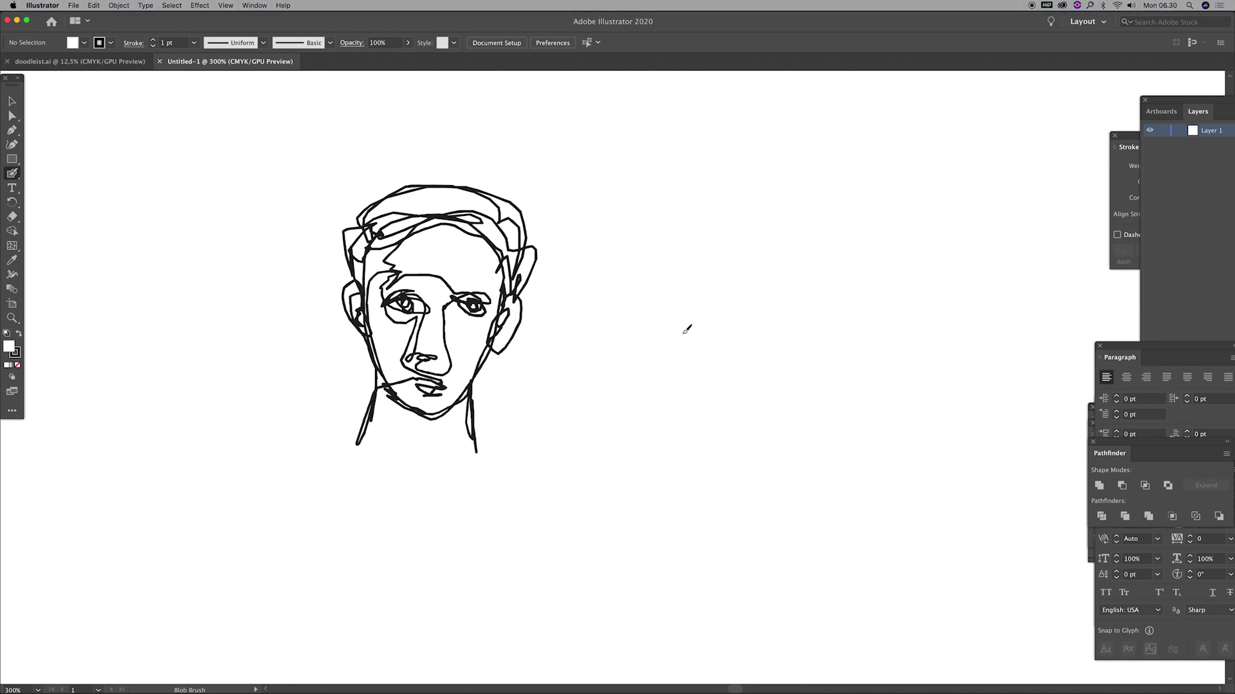
{"action": "mouse_move", "coordinate": [686, 329]}
{"action": "left_mouse_down"}
{"action": "mouse_move", "coordinate": [565, 314]}
{"action": "mouse_move", "coordinate": [569, 303]}
{"action": "left_mouse_up"}
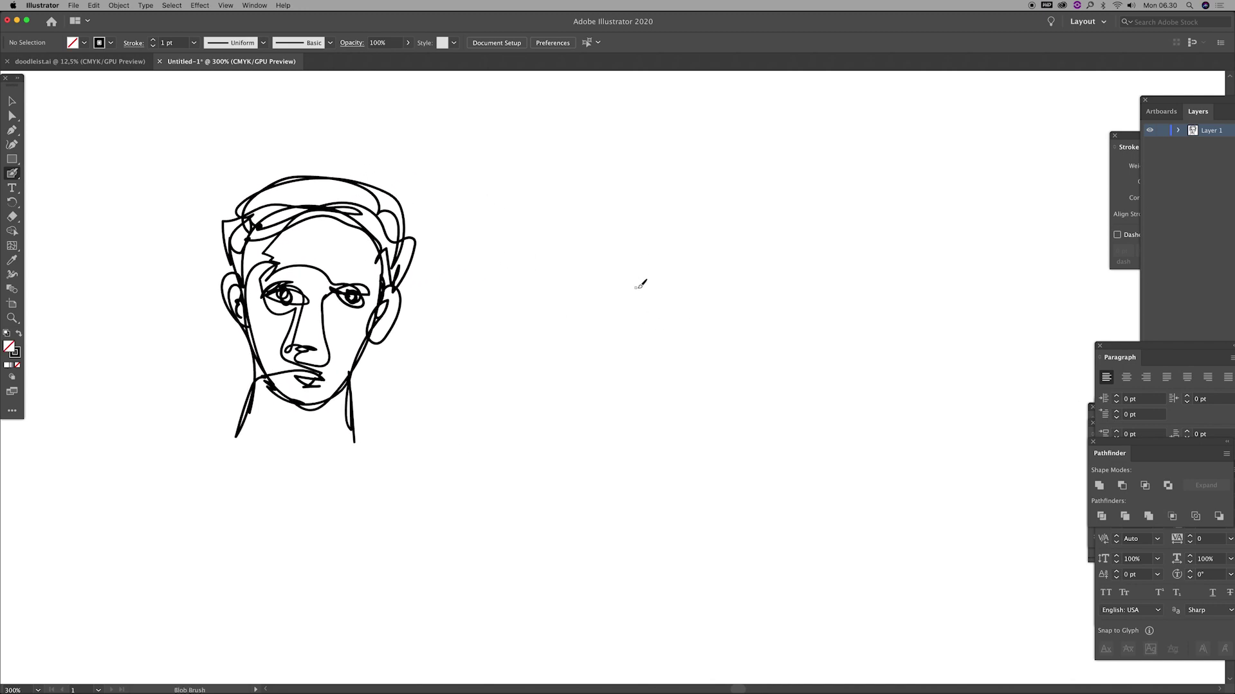
Draw the second head's egg-shaped outline, swept hair, cheek, right ear and neck.
{"action": "mouse_move", "coordinate": [639, 270]}
{"action": "left_mouse_down"}
{"action": "mouse_move", "coordinate": [592, 380]}
{"action": "mouse_move", "coordinate": [637, 468]}
{"action": "mouse_move", "coordinate": [726, 276]}
{"action": "mouse_move", "coordinate": [597, 307]}
{"action": "mouse_move", "coordinate": [622, 442]}
{"action": "mouse_move", "coordinate": [702, 279]}
{"action": "mouse_move", "coordinate": [623, 352]}
{"action": "mouse_move", "coordinate": [625, 400]}
{"action": "mouse_move", "coordinate": [609, 389]}
{"action": "mouse_move", "coordinate": [627, 344]}
{"action": "mouse_move", "coordinate": [578, 325]}
{"action": "mouse_move", "coordinate": [685, 333]}
{"action": "mouse_move", "coordinate": [671, 341]}
{"action": "mouse_move", "coordinate": [653, 319]}
{"action": "mouse_move", "coordinate": [701, 341]}
{"action": "mouse_move", "coordinate": [602, 386]}
{"action": "mouse_move", "coordinate": [609, 412]}
{"action": "mouse_move", "coordinate": [662, 459]}
{"action": "mouse_move", "coordinate": [711, 385]}
{"action": "mouse_move", "coordinate": [739, 408]}
{"action": "mouse_move", "coordinate": [694, 295]}
{"action": "mouse_move", "coordinate": [564, 267]}
{"action": "mouse_move", "coordinate": [579, 222]}
{"action": "mouse_move", "coordinate": [578, 296]}
{"action": "mouse_move", "coordinate": [609, 226]}
{"action": "mouse_move", "coordinate": [739, 226]}
{"action": "mouse_move", "coordinate": [771, 276]}
{"action": "left_mouse_up"}
{"action": "mouse_move", "coordinate": [636, 212]}
{"action": "left_mouse_down"}
{"action": "mouse_move", "coordinate": [744, 226]}
{"action": "mouse_move", "coordinate": [740, 302]}
{"action": "mouse_move", "coordinate": [772, 301]}
{"action": "left_mouse_up"}
{"action": "left_click_drag", "start_coordinate": [773, 357], "coordinate": [757, 381]}
{"action": "mouse_move", "coordinate": [743, 312]}
{"action": "left_mouse_down"}
{"action": "mouse_move", "coordinate": [729, 351]}
{"action": "mouse_move", "coordinate": [759, 372]}
{"action": "mouse_move", "coordinate": [749, 361]}
{"action": "left_mouse_up"}
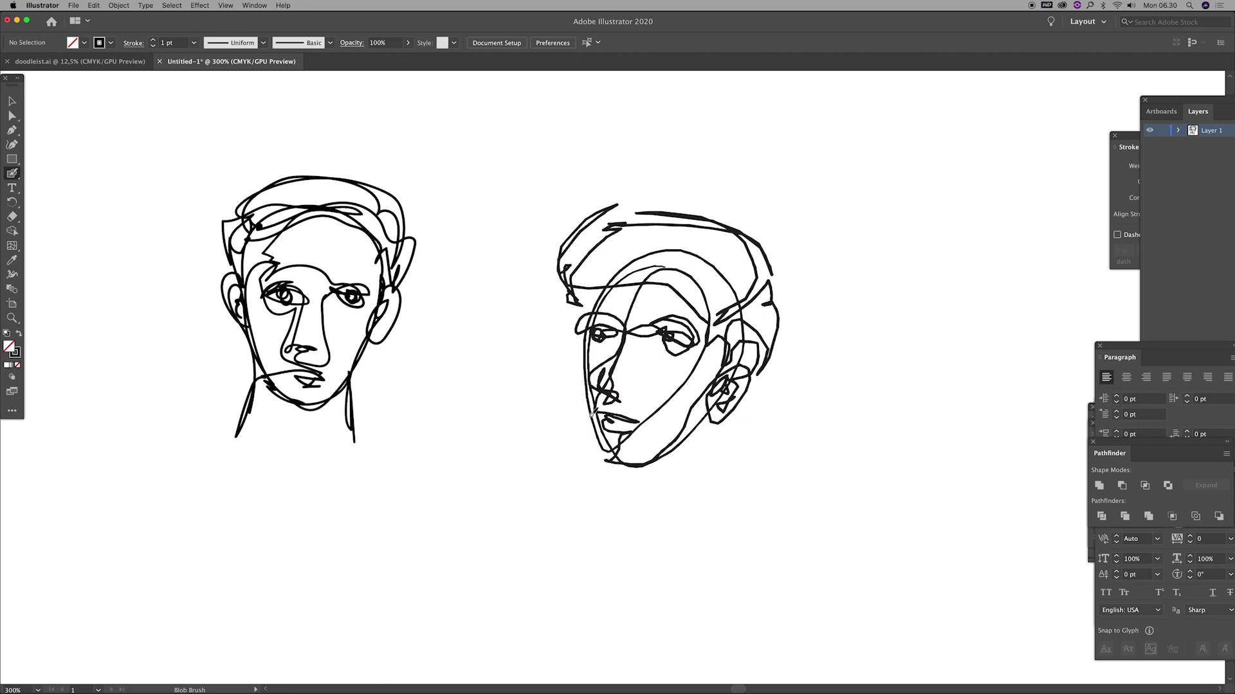
{"action": "mouse_move", "coordinate": [641, 463]}
{"action": "left_mouse_down"}
{"action": "mouse_move", "coordinate": [669, 495]}
{"action": "mouse_move", "coordinate": [640, 459]}
{"action": "mouse_move", "coordinate": [696, 492]}
{"action": "mouse_move", "coordinate": [702, 447]}
{"action": "left_mouse_up"}
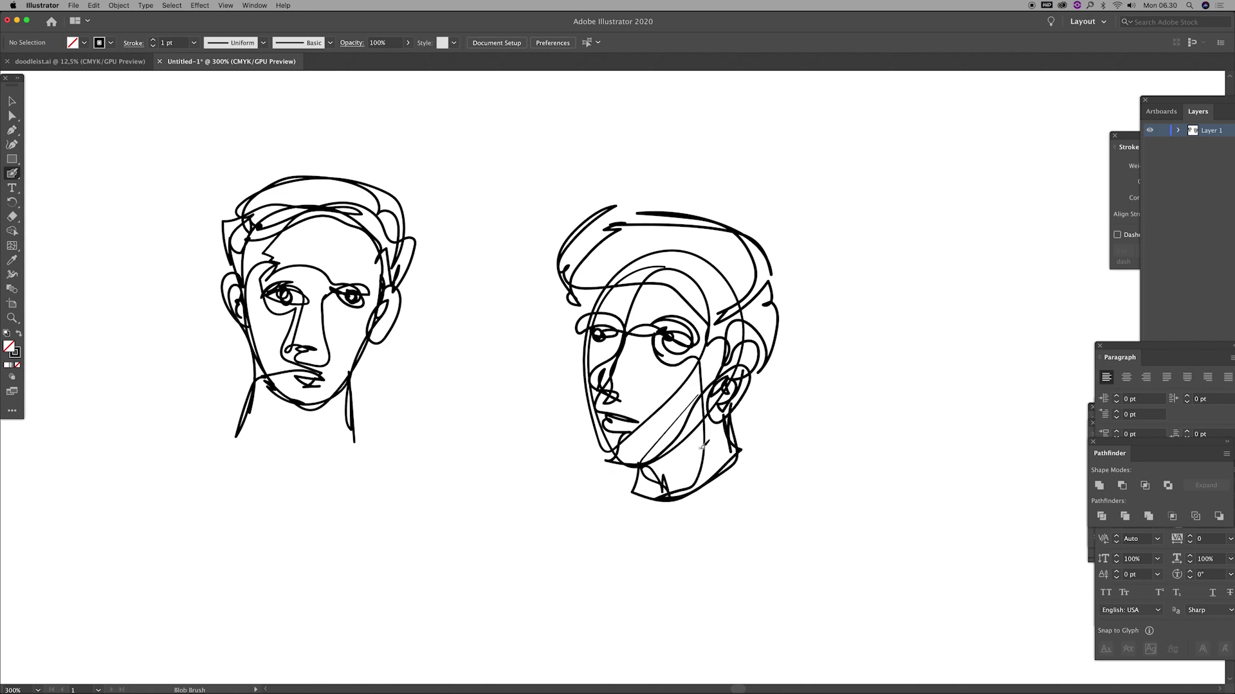
Zoom in on the right-hand face and return to the Blob Brush.
{"action": "scroll", "coordinate": [713, 388], "scroll_direction": "right", "scroll_amount": 5}
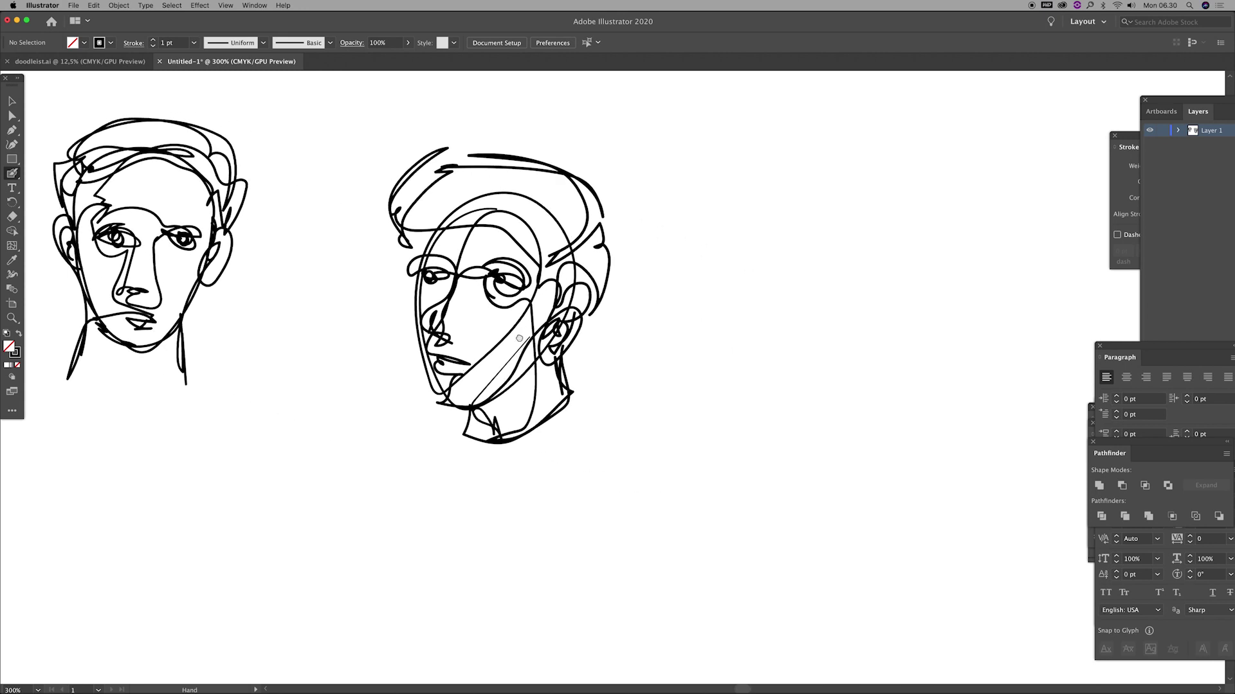
{"action": "key", "text": "z"}
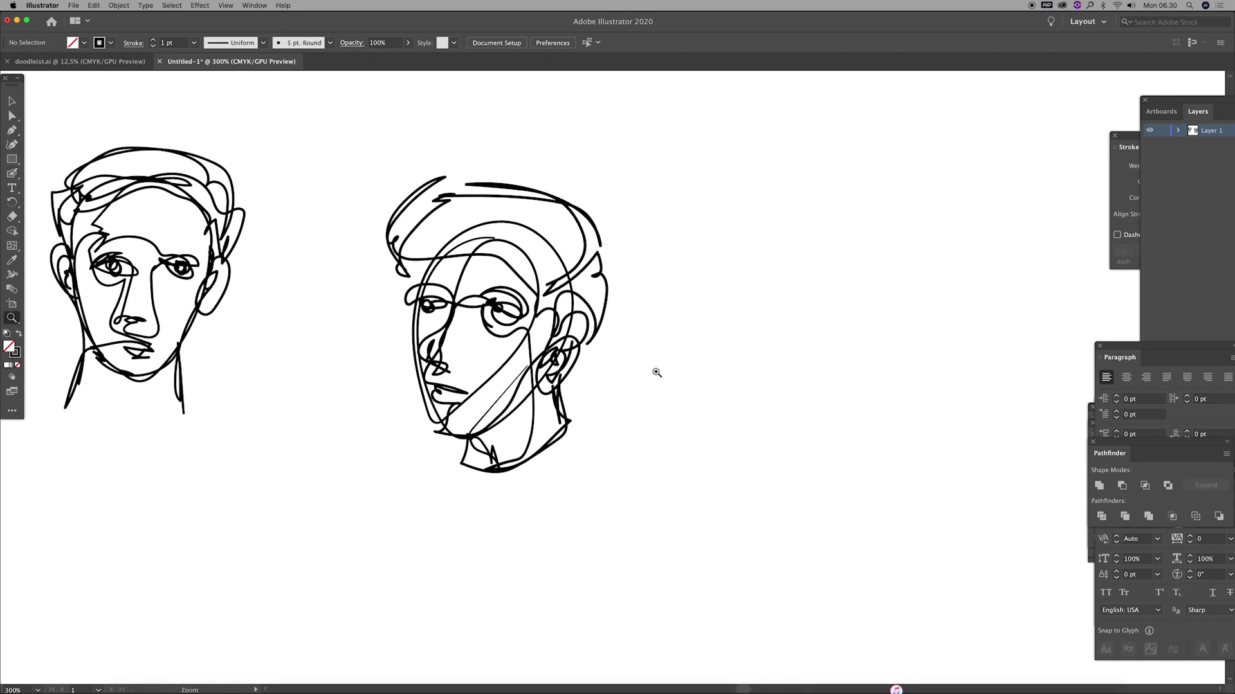
{"action": "left_click", "coordinate": [659, 372], "text": "alt"}
{"action": "left_click_drag", "start_coordinate": [662, 375], "coordinate": [642, 377]}
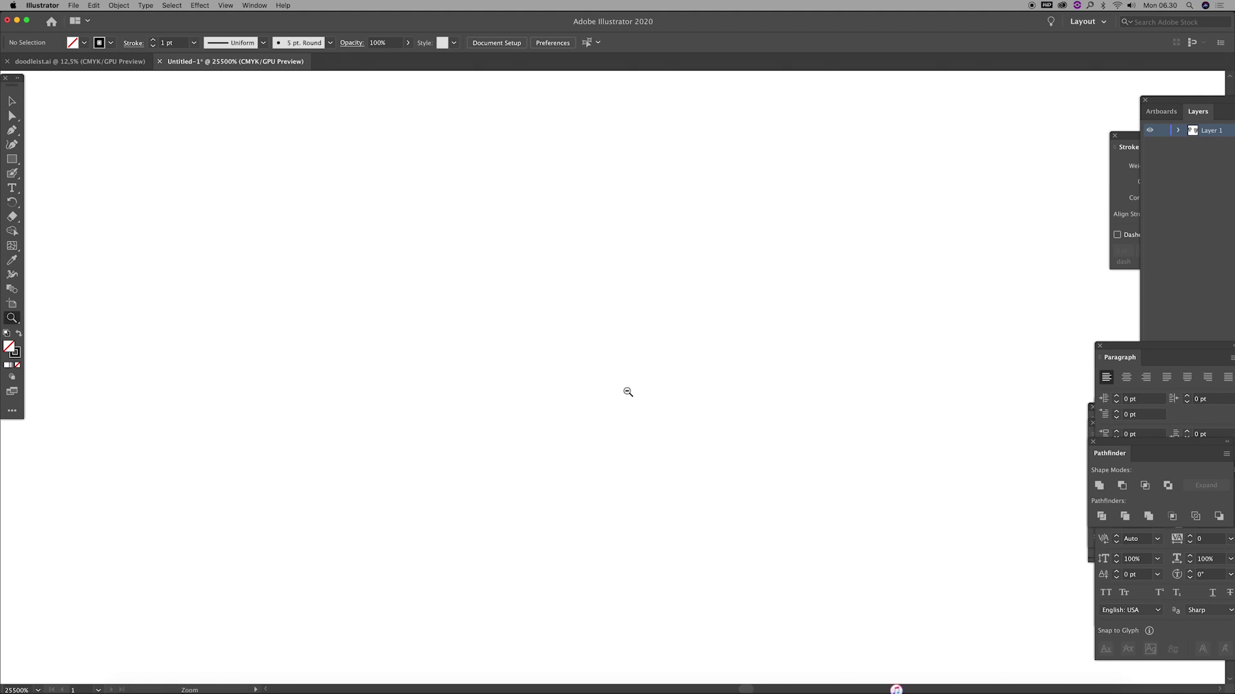
{"action": "left_click", "coordinate": [621, 391], "text": "alt"}
{"action": "left_click", "coordinate": [532, 364], "text": "alt"}
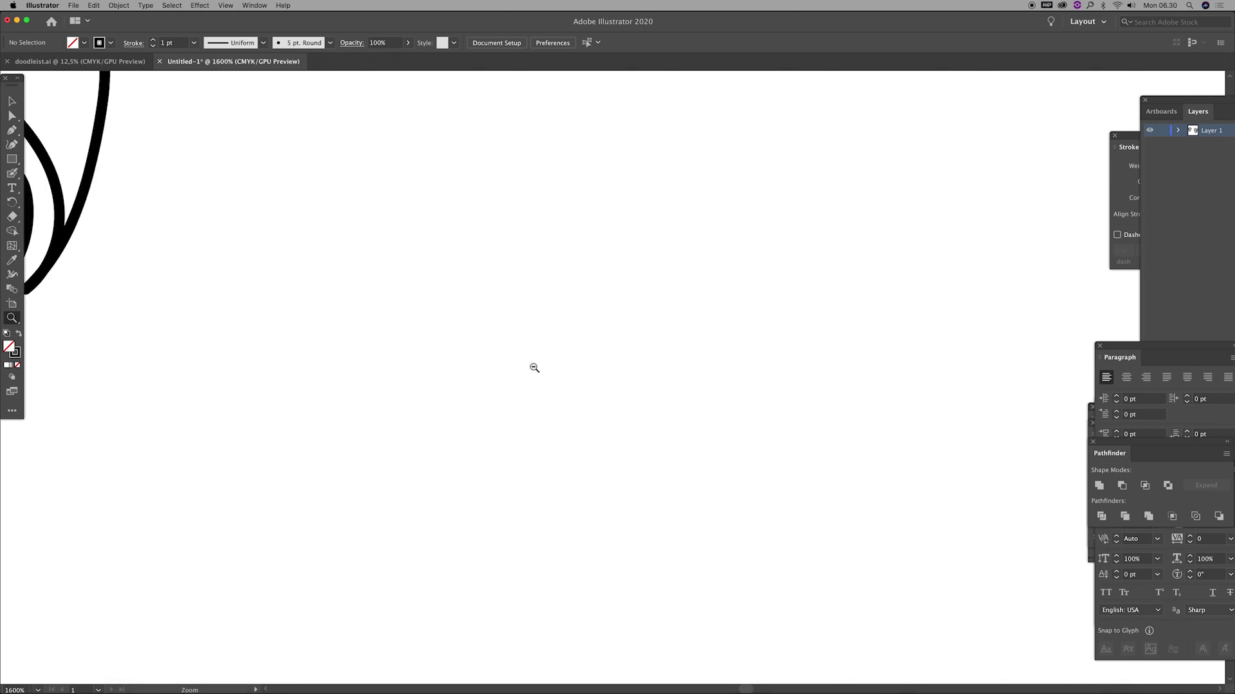
{"action": "left_click", "coordinate": [532, 365], "text": "alt"}
{"action": "scroll", "coordinate": [636, 369], "scroll_direction": "right", "scroll_amount": 3}
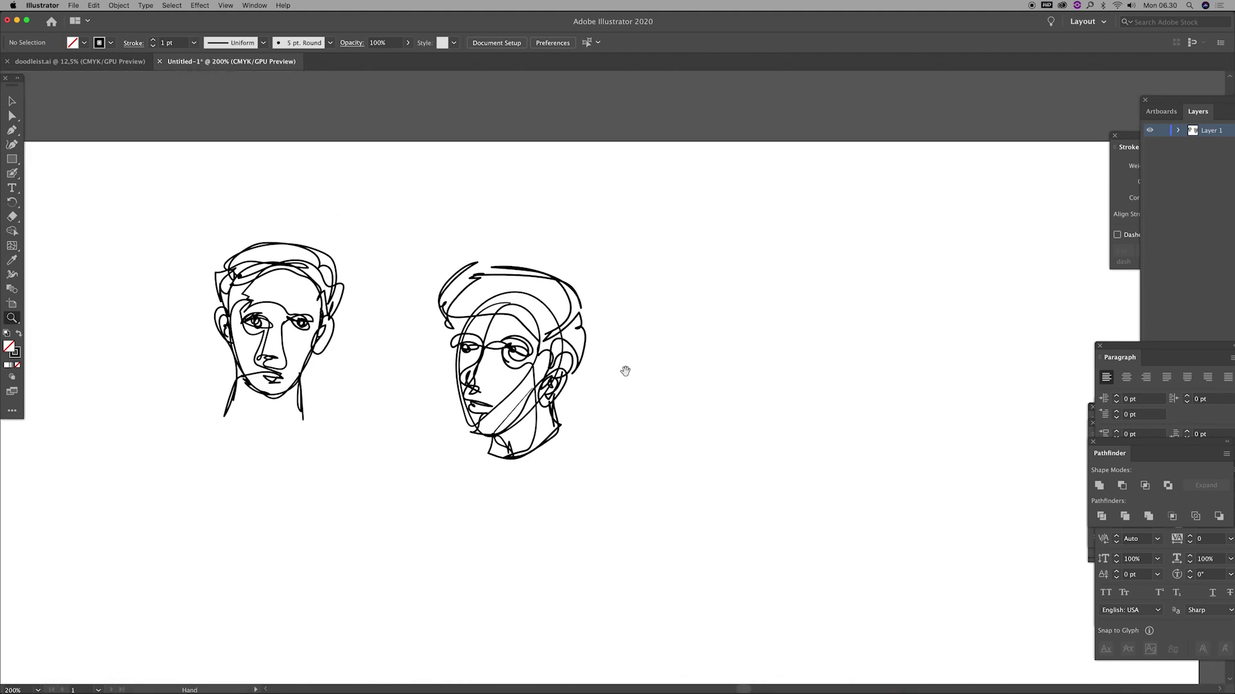
{"action": "scroll", "coordinate": [636, 368], "scroll_direction": "down", "scroll_amount": 2}
{"action": "scroll", "coordinate": [636, 368], "scroll_direction": "right", "scroll_amount": 3}
{"action": "left_click", "coordinate": [638, 367]}
{"action": "scroll", "coordinate": [636, 364], "scroll_direction": "down", "scroll_amount": 1}
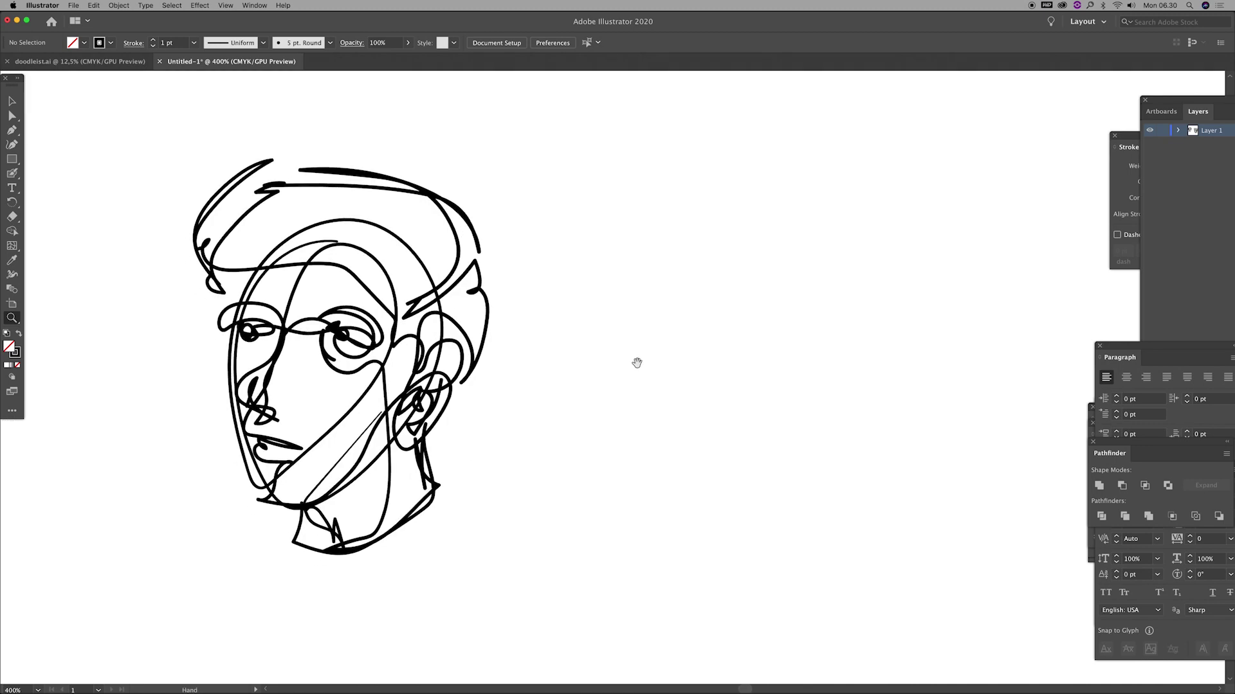
{"action": "key", "text": "shift+b"}
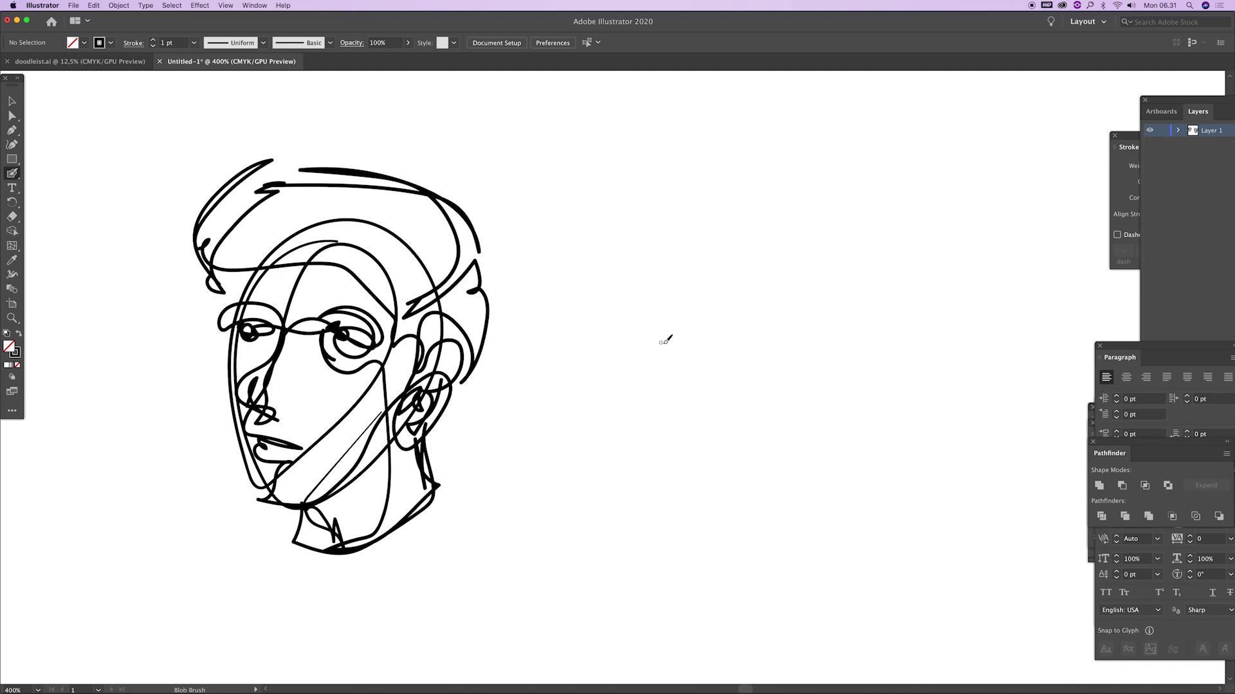
Draw the bearded third face: outline, left ear, temple, brows, jaw and chin.
{"action": "mouse_move", "coordinate": [667, 353]}
{"action": "left_mouse_down"}
{"action": "mouse_move", "coordinate": [614, 309]}
{"action": "mouse_move", "coordinate": [663, 309]}
{"action": "mouse_move", "coordinate": [672, 329]}
{"action": "mouse_move", "coordinate": [659, 321]}
{"action": "mouse_move", "coordinate": [651, 335]}
{"action": "mouse_move", "coordinate": [672, 333]}
{"action": "mouse_move", "coordinate": [654, 427]}
{"action": "mouse_move", "coordinate": [694, 435]}
{"action": "mouse_move", "coordinate": [683, 432]}
{"action": "mouse_move", "coordinate": [717, 319]}
{"action": "mouse_move", "coordinate": [774, 339]}
{"action": "mouse_move", "coordinate": [739, 351]}
{"action": "mouse_move", "coordinate": [772, 395]}
{"action": "mouse_move", "coordinate": [701, 514]}
{"action": "mouse_move", "coordinate": [587, 344]}
{"action": "mouse_move", "coordinate": [586, 278]}
{"action": "left_mouse_up"}
{"action": "mouse_move", "coordinate": [580, 332]}
{"action": "left_mouse_down"}
{"action": "mouse_move", "coordinate": [572, 406]}
{"action": "mouse_move", "coordinate": [562, 368]}
{"action": "mouse_move", "coordinate": [588, 209]}
{"action": "mouse_move", "coordinate": [560, 302]}
{"action": "mouse_move", "coordinate": [601, 201]}
{"action": "mouse_move", "coordinate": [781, 180]}
{"action": "mouse_move", "coordinate": [815, 239]}
{"action": "mouse_move", "coordinate": [720, 162]}
{"action": "mouse_move", "coordinate": [561, 306]}
{"action": "mouse_move", "coordinate": [643, 254]}
{"action": "mouse_move", "coordinate": [779, 272]}
{"action": "mouse_move", "coordinate": [777, 222]}
{"action": "mouse_move", "coordinate": [804, 205]}
{"action": "mouse_move", "coordinate": [814, 292]}
{"action": "mouse_move", "coordinate": [772, 429]}
{"action": "mouse_move", "coordinate": [780, 402]}
{"action": "left_mouse_up"}
{"action": "mouse_move", "coordinate": [793, 320]}
{"action": "left_mouse_down"}
{"action": "mouse_move", "coordinate": [778, 254]}
{"action": "mouse_move", "coordinate": [666, 315]}
{"action": "mouse_move", "coordinate": [611, 283]}
{"action": "mouse_move", "coordinate": [704, 315]}
{"action": "mouse_move", "coordinate": [779, 311]}
{"action": "mouse_move", "coordinate": [704, 412]}
{"action": "mouse_move", "coordinate": [626, 461]}
{"action": "mouse_move", "coordinate": [733, 444]}
{"action": "mouse_move", "coordinate": [733, 490]}
{"action": "mouse_move", "coordinate": [607, 490]}
{"action": "left_mouse_up"}
{"action": "mouse_move", "coordinate": [632, 433]}
{"action": "left_mouse_down"}
{"action": "mouse_move", "coordinate": [632, 507]}
{"action": "mouse_move", "coordinate": [710, 502]}
{"action": "mouse_move", "coordinate": [656, 538]}
{"action": "mouse_move", "coordinate": [710, 541]}
{"action": "mouse_move", "coordinate": [720, 447]}
{"action": "mouse_move", "coordinate": [627, 447]}
{"action": "mouse_move", "coordinate": [617, 508]}
{"action": "left_mouse_up"}
{"action": "mouse_move", "coordinate": [591, 454]}
{"action": "left_mouse_down"}
{"action": "mouse_move", "coordinate": [580, 415]}
{"action": "mouse_move", "coordinate": [620, 508]}
{"action": "mouse_move", "coordinate": [751, 500]}
{"action": "mouse_move", "coordinate": [738, 573]}
{"action": "mouse_move", "coordinate": [634, 578]}
{"action": "mouse_move", "coordinate": [614, 517]}
{"action": "mouse_move", "coordinate": [692, 584]}
{"action": "left_mouse_up"}
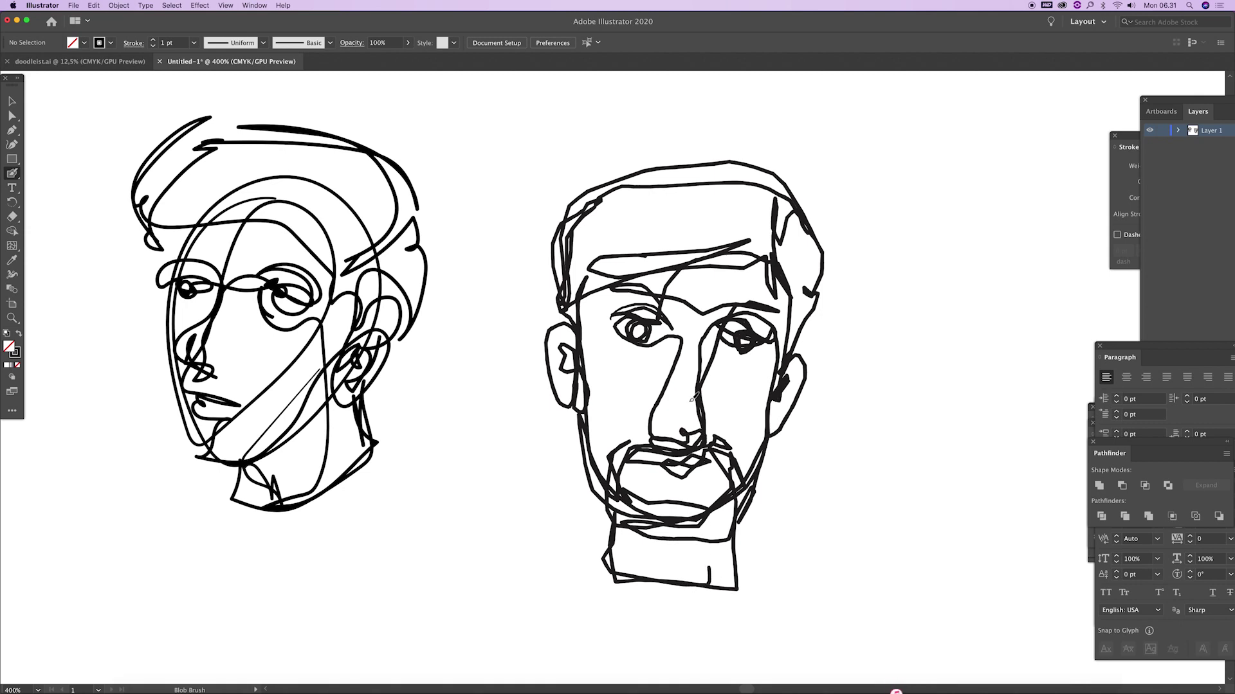
Fit the artboard, then zoom to 200% on the empty area right of the bearded face.
{"action": "key", "text": "z"}
{"action": "left_click", "coordinate": [680, 405]}
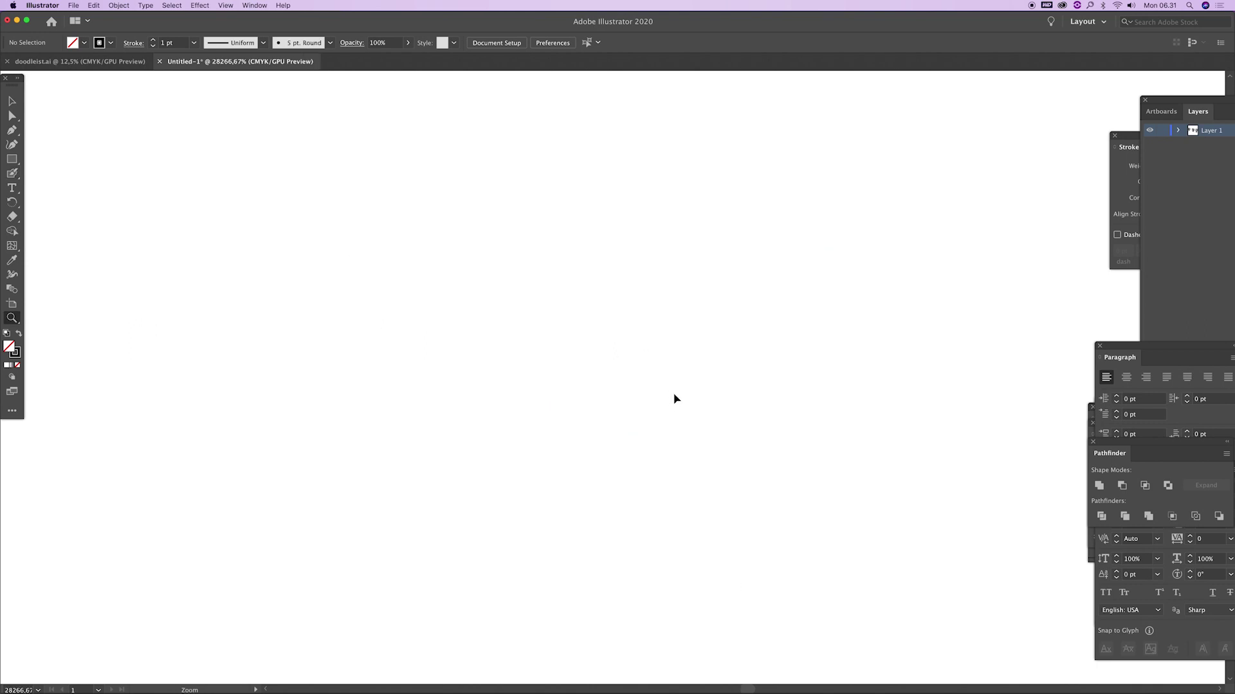
{"action": "key", "text": "ctrl+0"}
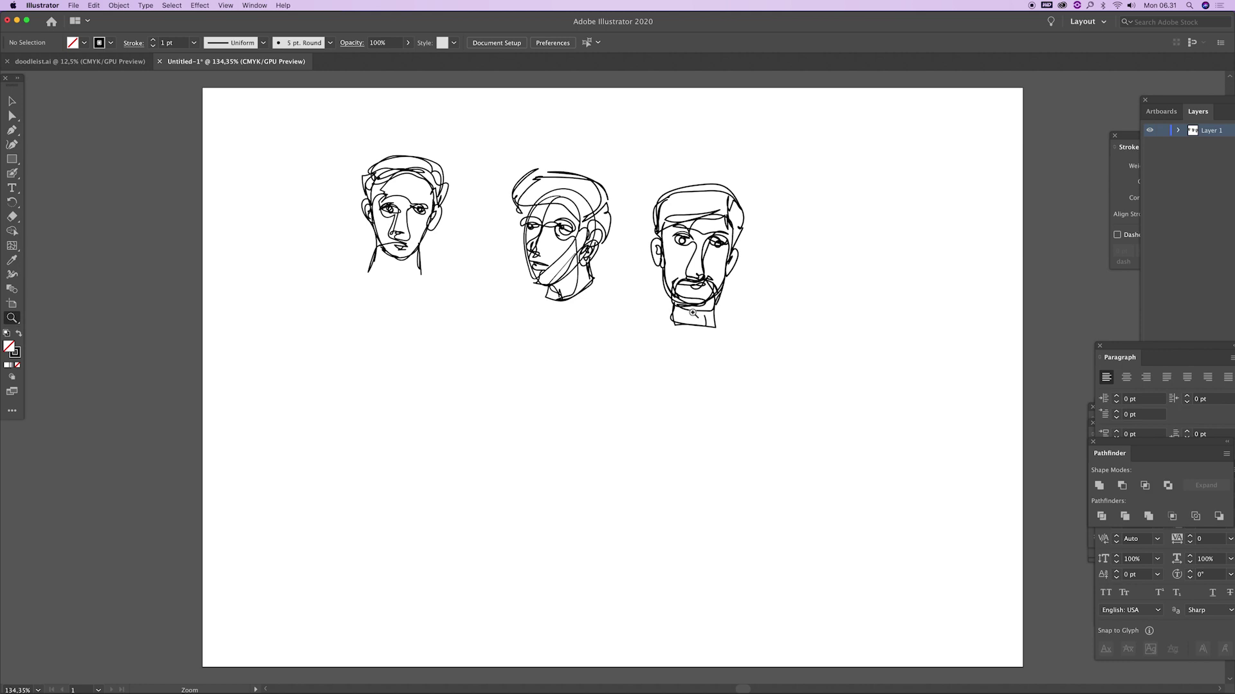
{"action": "left_click", "coordinate": [693, 313]}
{"action": "left_click", "coordinate": [674, 316]}
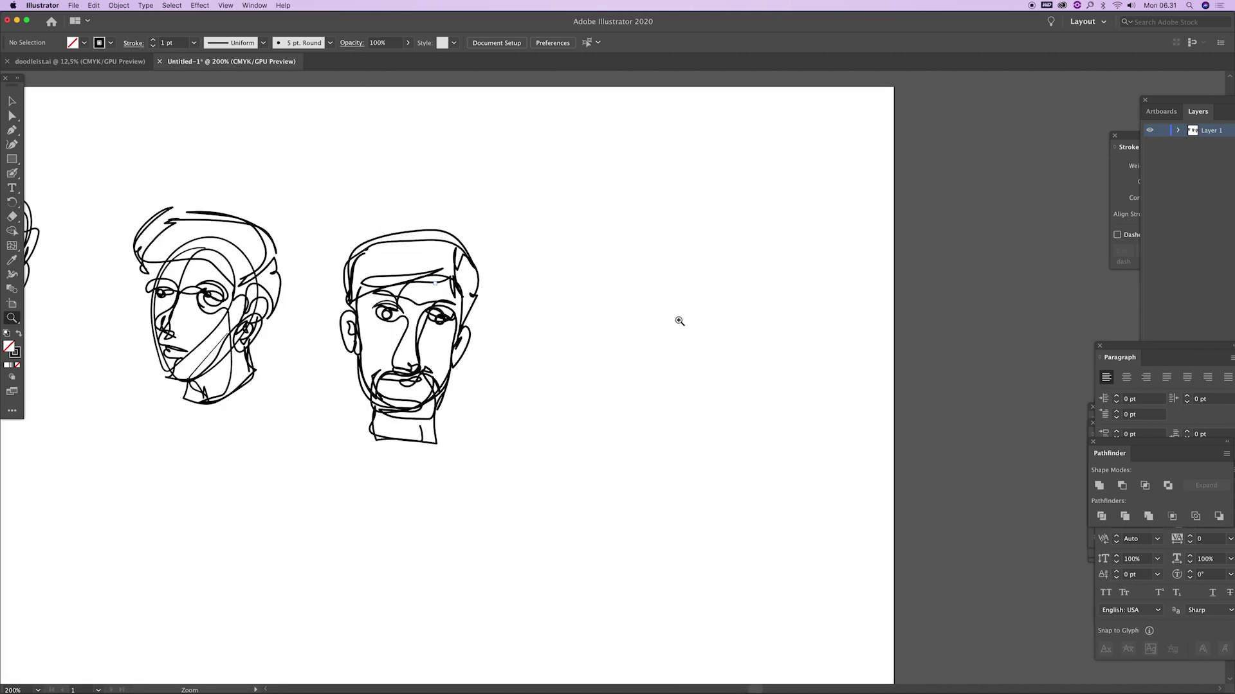
{"action": "key", "text": "shift+b"}
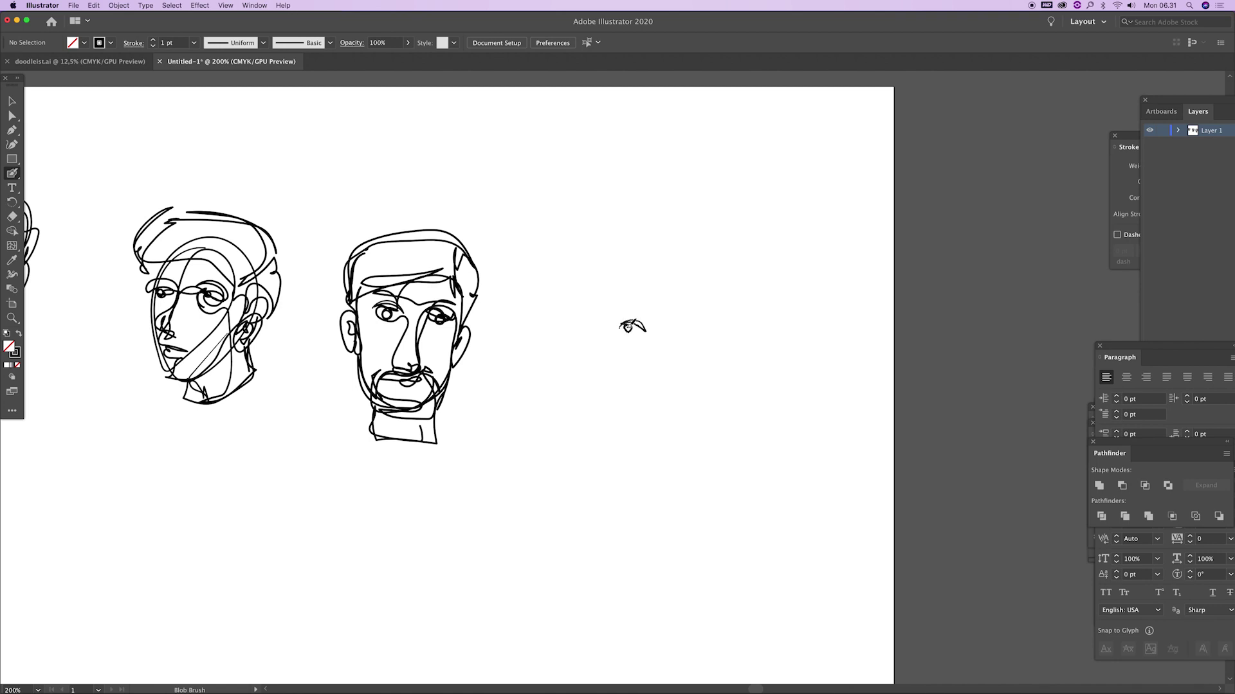
Draw the woman's nose, eye, jaw, neck, top hem, arm and long hair.
{"action": "mouse_move", "coordinate": [648, 368]}
{"action": "left_mouse_down"}
{"action": "mouse_move", "coordinate": [661, 325]}
{"action": "mouse_move", "coordinate": [668, 337]}
{"action": "mouse_move", "coordinate": [612, 341]}
{"action": "mouse_move", "coordinate": [622, 392]}
{"action": "mouse_move", "coordinate": [684, 358]}
{"action": "mouse_move", "coordinate": [682, 329]}
{"action": "mouse_move", "coordinate": [598, 316]}
{"action": "mouse_move", "coordinate": [606, 397]}
{"action": "mouse_move", "coordinate": [555, 400]}
{"action": "mouse_move", "coordinate": [596, 290]}
{"action": "mouse_move", "coordinate": [657, 251]}
{"action": "mouse_move", "coordinate": [672, 405]}
{"action": "mouse_move", "coordinate": [674, 299]}
{"action": "mouse_move", "coordinate": [582, 334]}
{"action": "mouse_move", "coordinate": [605, 352]}
{"action": "left_mouse_up"}
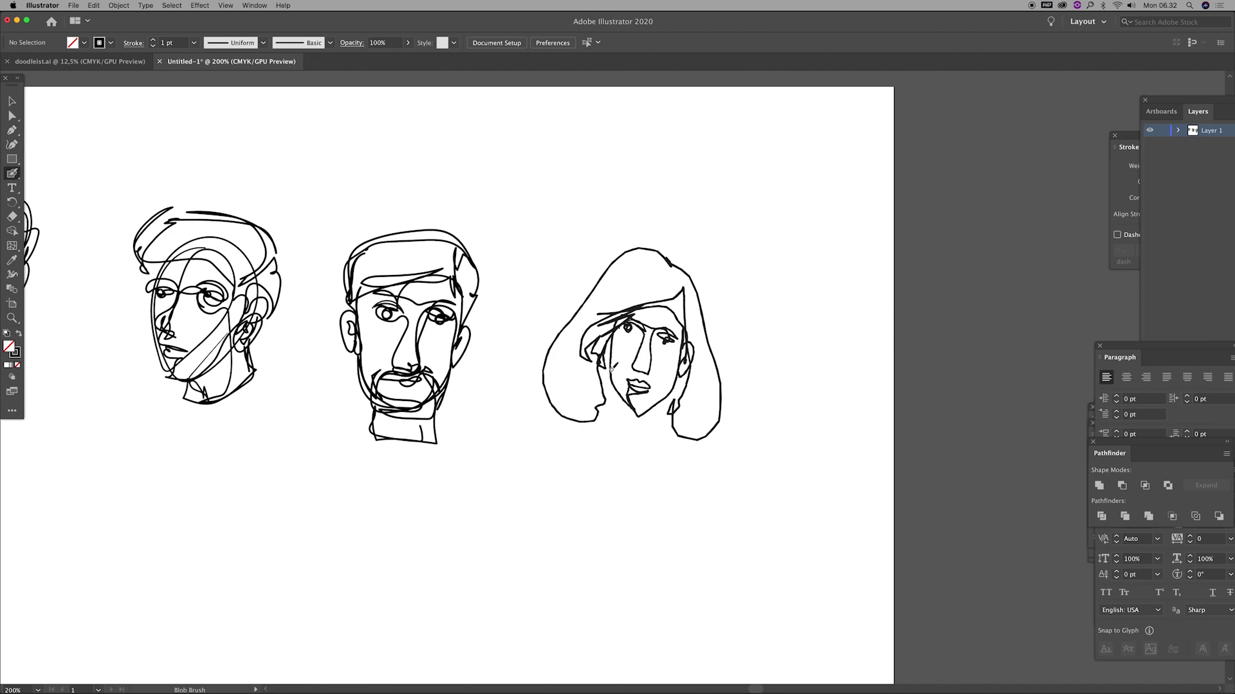
{"action": "mouse_move", "coordinate": [614, 397]}
{"action": "left_mouse_down"}
{"action": "mouse_move", "coordinate": [595, 420]}
{"action": "mouse_move", "coordinate": [653, 450]}
{"action": "mouse_move", "coordinate": [662, 428]}
{"action": "mouse_move", "coordinate": [569, 416]}
{"action": "mouse_move", "coordinate": [543, 500]}
{"action": "mouse_move", "coordinate": [620, 415]}
{"action": "mouse_move", "coordinate": [726, 504]}
{"action": "mouse_move", "coordinate": [602, 534]}
{"action": "mouse_move", "coordinate": [571, 490]}
{"action": "left_mouse_up"}
{"action": "mouse_move", "coordinate": [598, 548]}
{"action": "left_mouse_down"}
{"action": "mouse_move", "coordinate": [737, 534]}
{"action": "mouse_move", "coordinate": [641, 269]}
{"action": "mouse_move", "coordinate": [706, 351]}
{"action": "left_mouse_up"}
{"action": "left_click_drag", "start_coordinate": [718, 400], "coordinate": [679, 326]}
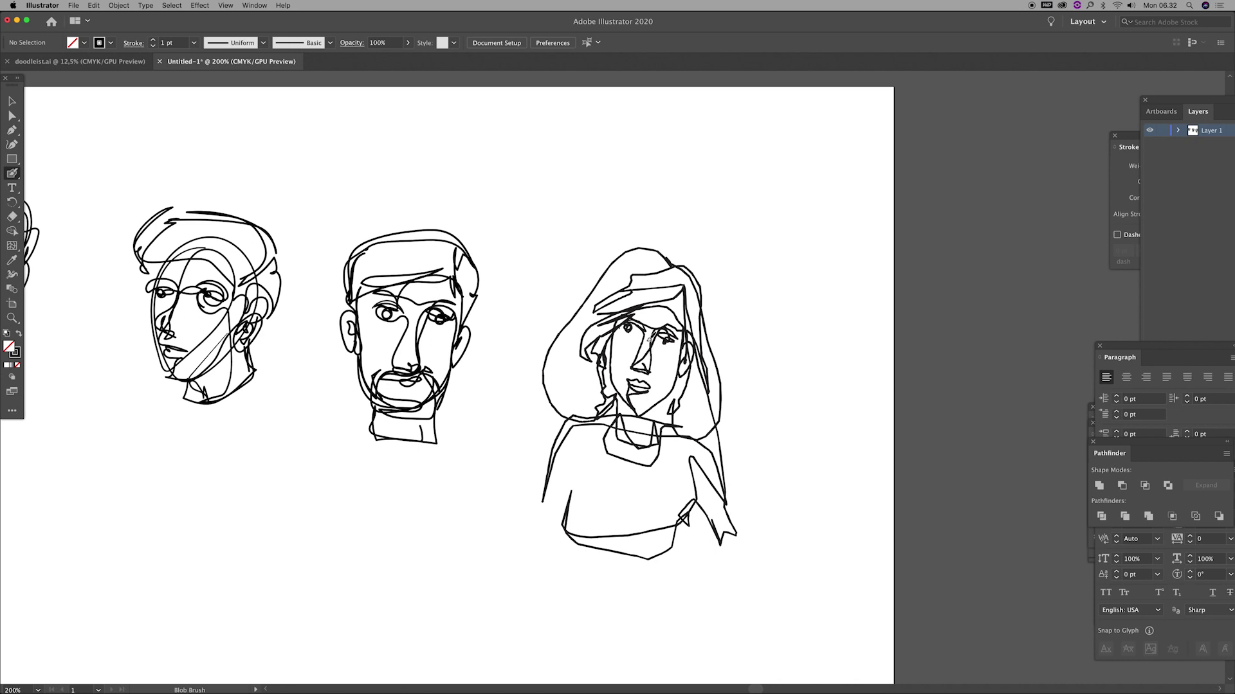
{"action": "mouse_move", "coordinate": [604, 384]}
{"action": "left_mouse_down"}
{"action": "mouse_move", "coordinate": [577, 380]}
{"action": "mouse_move", "coordinate": [579, 411]}
{"action": "mouse_move", "coordinate": [515, 495]}
{"action": "mouse_move", "coordinate": [548, 512]}
{"action": "mouse_move", "coordinate": [507, 556]}
{"action": "mouse_move", "coordinate": [504, 586]}
{"action": "mouse_move", "coordinate": [557, 529]}
{"action": "left_mouse_up"}
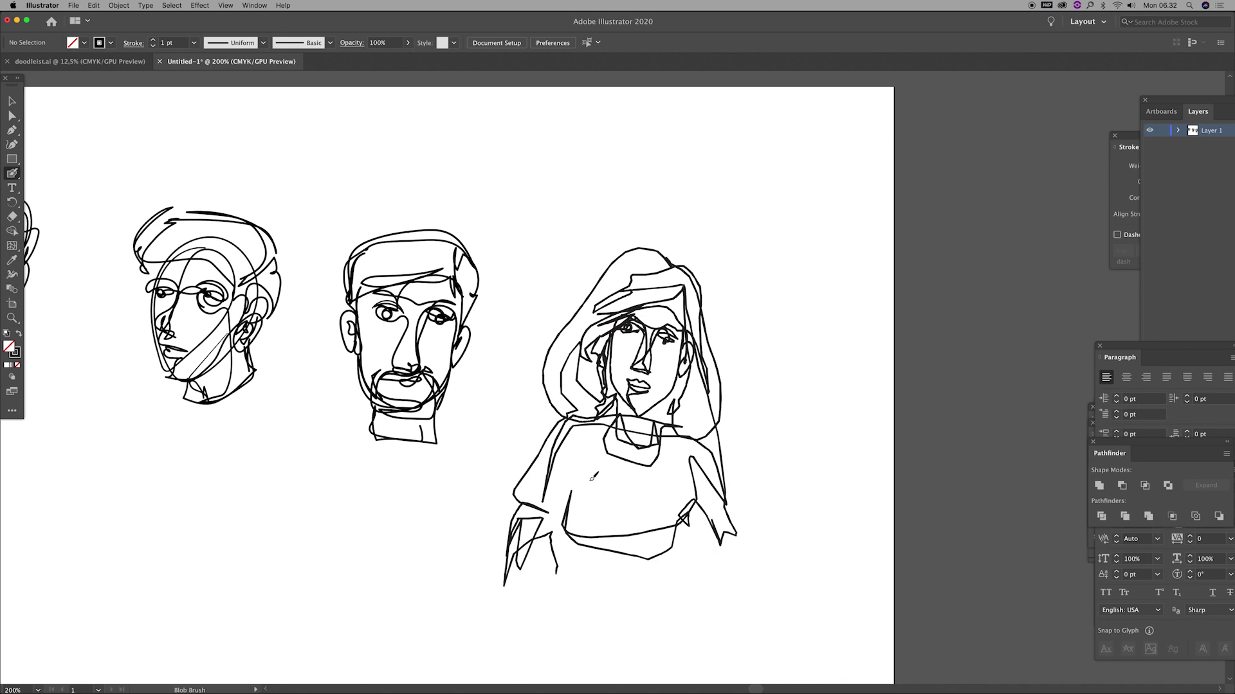
Pan below the faces and draw the small figure's oval head, ear, hair, shoulders and torso.
{"action": "mouse_move", "coordinate": [583, 486]}
{"action": "left_mouse_down"}
{"action": "mouse_move", "coordinate": [623, 325]}
{"action": "mouse_move", "coordinate": [693, 311]}
{"action": "left_mouse_up"}
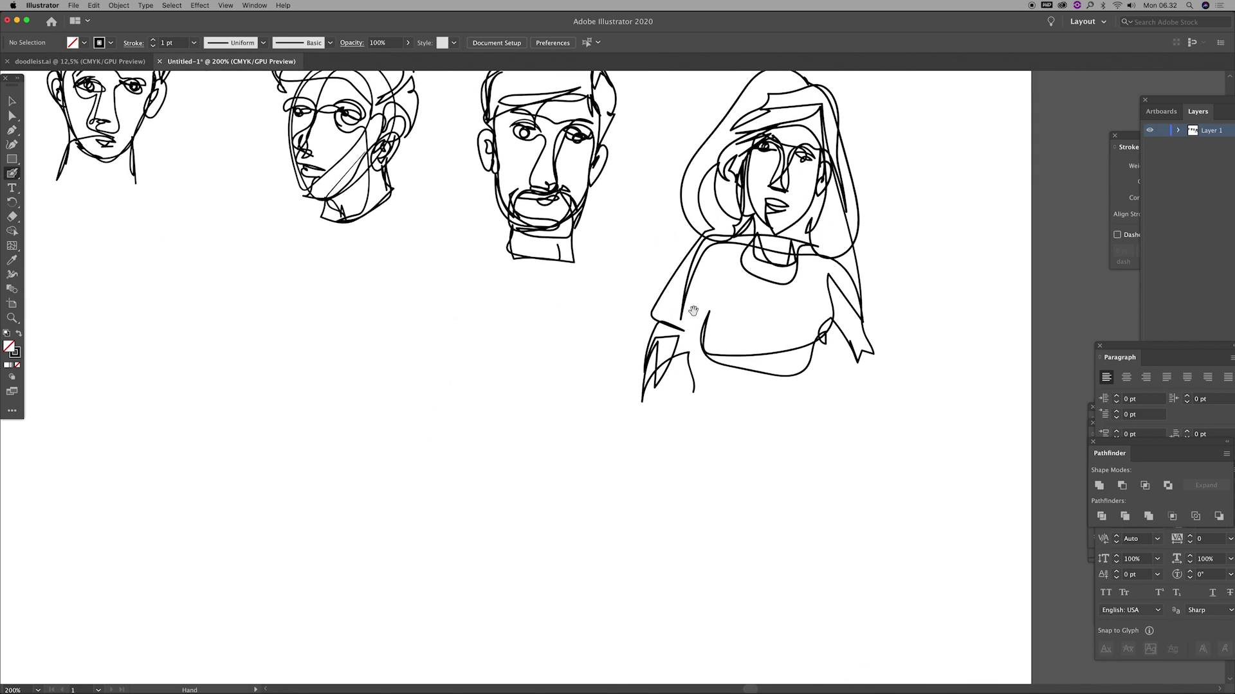
{"action": "mouse_move", "coordinate": [486, 411]}
{"action": "left_mouse_down"}
{"action": "mouse_move", "coordinate": [524, 415]}
{"action": "mouse_move", "coordinate": [491, 448]}
{"action": "mouse_move", "coordinate": [514, 475]}
{"action": "mouse_move", "coordinate": [498, 479]}
{"action": "left_mouse_up"}
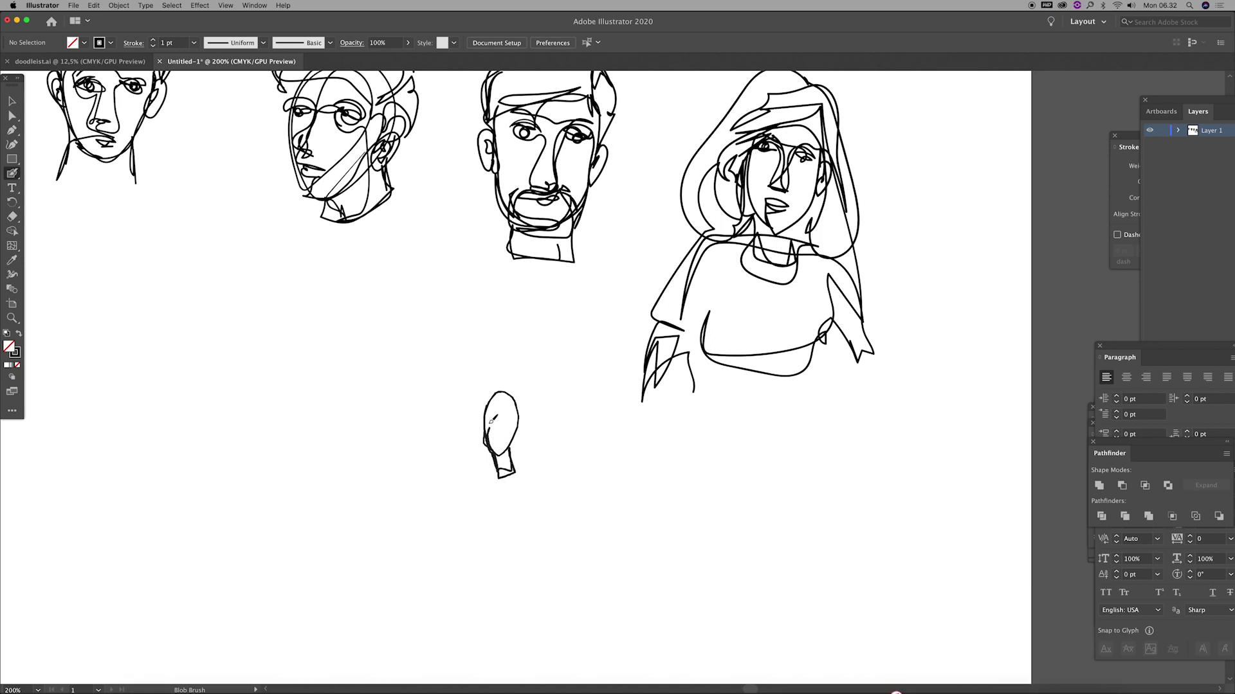
{"action": "mouse_move", "coordinate": [516, 418]}
{"action": "left_mouse_down"}
{"action": "mouse_move", "coordinate": [522, 432]}
{"action": "mouse_move", "coordinate": [492, 388]}
{"action": "left_mouse_up"}
{"action": "left_click_drag", "start_coordinate": [482, 435], "coordinate": [483, 382]}
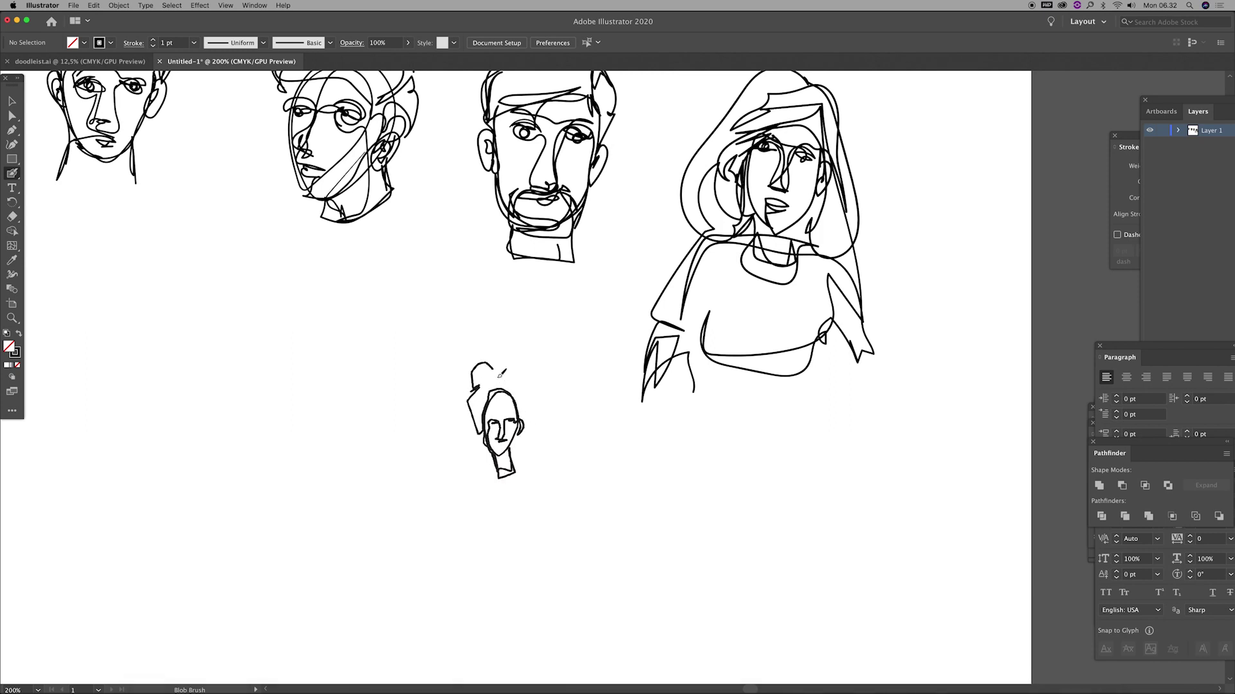
{"action": "left_click_drag", "start_coordinate": [522, 421], "coordinate": [482, 392]}
{"action": "left_click_drag", "start_coordinate": [516, 472], "coordinate": [469, 531]}
{"action": "mouse_move", "coordinate": [499, 472]}
{"action": "left_mouse_down"}
{"action": "mouse_move", "coordinate": [557, 486]}
{"action": "mouse_move", "coordinate": [482, 545]}
{"action": "mouse_move", "coordinate": [543, 477]}
{"action": "mouse_move", "coordinate": [484, 506]}
{"action": "mouse_move", "coordinate": [487, 479]}
{"action": "mouse_move", "coordinate": [543, 473]}
{"action": "mouse_move", "coordinate": [595, 543]}
{"action": "mouse_move", "coordinate": [540, 483]}
{"action": "mouse_move", "coordinate": [587, 555]}
{"action": "mouse_move", "coordinate": [611, 488]}
{"action": "mouse_move", "coordinate": [594, 557]}
{"action": "mouse_move", "coordinate": [606, 482]}
{"action": "left_mouse_up"}
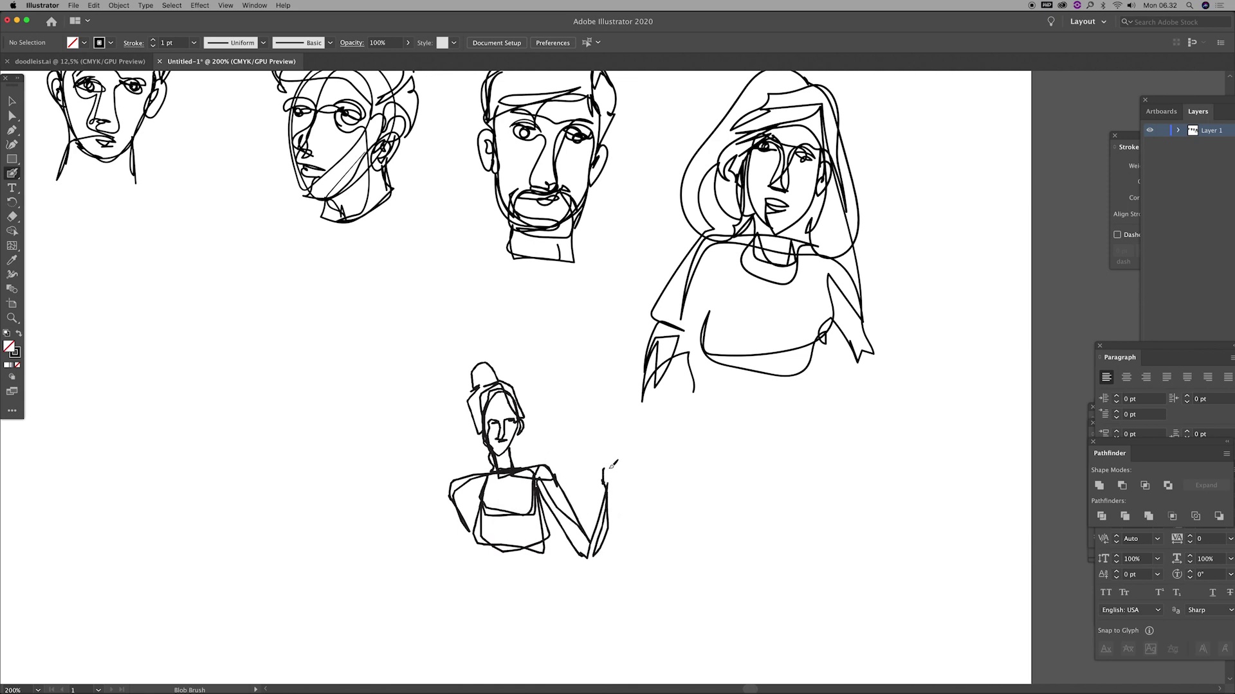
Add the figure's raised hand, lower body, left arm, zigzag skirt and hair stroke.
{"action": "mouse_move", "coordinate": [614, 500]}
{"action": "left_mouse_down"}
{"action": "mouse_move", "coordinate": [553, 521]}
{"action": "mouse_move", "coordinate": [482, 607]}
{"action": "mouse_move", "coordinate": [532, 601]}
{"action": "mouse_move", "coordinate": [559, 666]}
{"action": "mouse_move", "coordinate": [489, 643]}
{"action": "mouse_move", "coordinate": [480, 662]}
{"action": "left_mouse_up"}
{"action": "left_click_drag", "start_coordinate": [473, 588], "coordinate": [475, 662]}
{"action": "left_click_drag", "start_coordinate": [479, 543], "coordinate": [474, 592]}
{"action": "mouse_move", "coordinate": [482, 502]}
{"action": "left_mouse_down"}
{"action": "mouse_move", "coordinate": [463, 529]}
{"action": "mouse_move", "coordinate": [472, 553]}
{"action": "mouse_move", "coordinate": [434, 592]}
{"action": "left_mouse_up"}
{"action": "left_click_drag", "start_coordinate": [476, 553], "coordinate": [435, 594]}
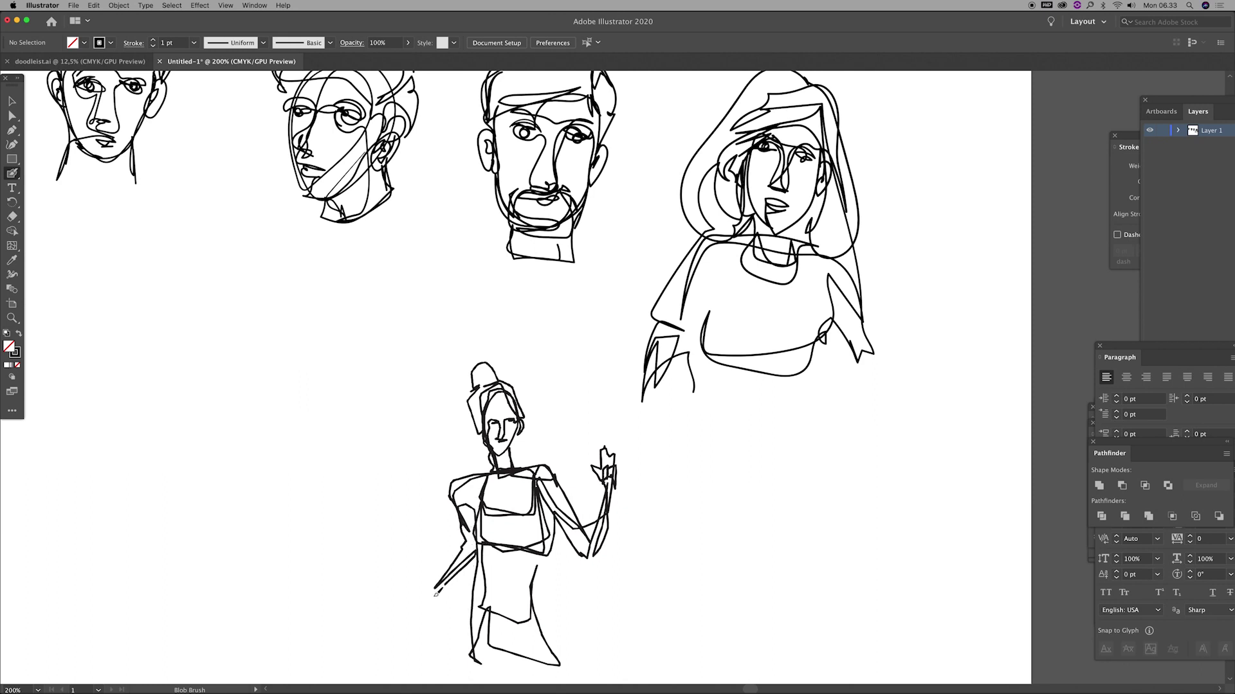
{"action": "left_click_drag", "start_coordinate": [459, 531], "coordinate": [435, 607]}
{"action": "mouse_move", "coordinate": [476, 474]}
{"action": "left_mouse_down"}
{"action": "mouse_move", "coordinate": [460, 511]}
{"action": "mouse_move", "coordinate": [495, 590]}
{"action": "left_mouse_up"}
{"action": "mouse_move", "coordinate": [495, 572]}
{"action": "left_mouse_down"}
{"action": "mouse_move", "coordinate": [454, 626]}
{"action": "mouse_move", "coordinate": [446, 666]}
{"action": "mouse_move", "coordinate": [511, 624]}
{"action": "left_mouse_up"}
{"action": "left_click_drag", "start_coordinate": [533, 579], "coordinate": [511, 620]}
{"action": "mouse_move", "coordinate": [535, 553]}
{"action": "left_mouse_down"}
{"action": "mouse_move", "coordinate": [505, 582]}
{"action": "mouse_move", "coordinate": [532, 559]}
{"action": "mouse_move", "coordinate": [536, 574]}
{"action": "left_mouse_up"}
{"action": "mouse_move", "coordinate": [561, 663]}
{"action": "left_mouse_down"}
{"action": "mouse_move", "coordinate": [507, 463]}
{"action": "mouse_move", "coordinate": [522, 424]}
{"action": "left_mouse_up"}
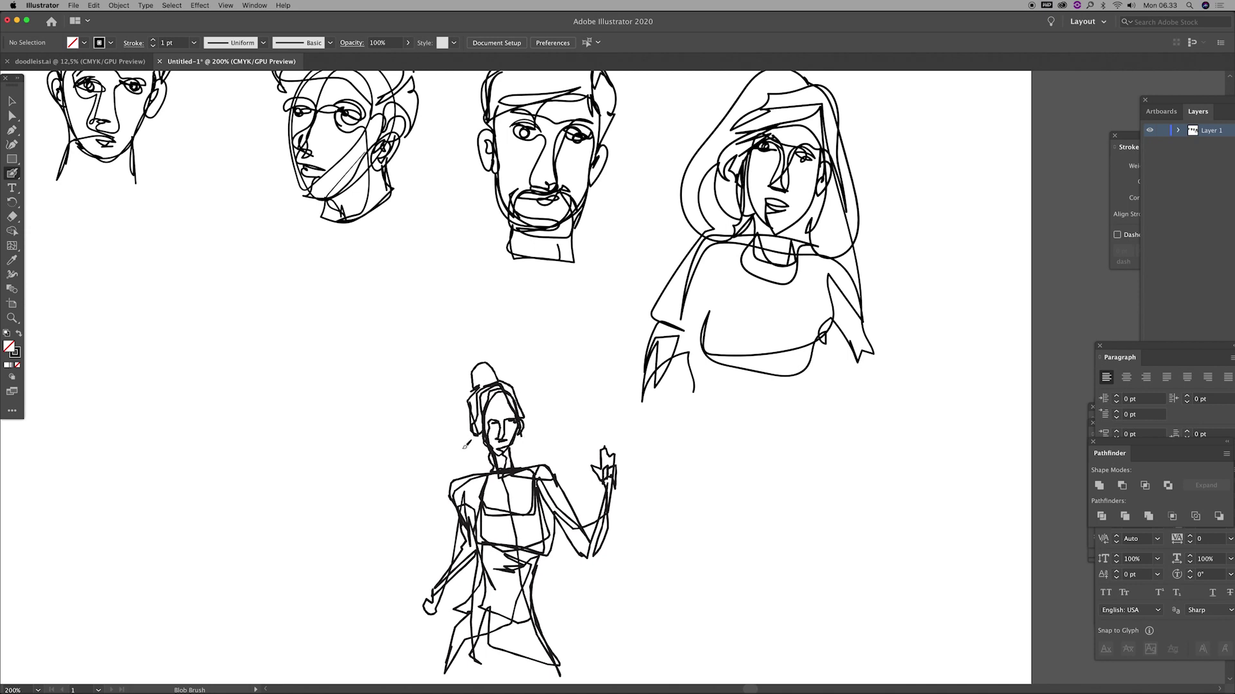
{"action": "left_click_drag", "start_coordinate": [478, 399], "coordinate": [510, 390]}
Zoom out to the whole page, then select and group the standing figure's lines.
{"action": "key", "text": "z"}
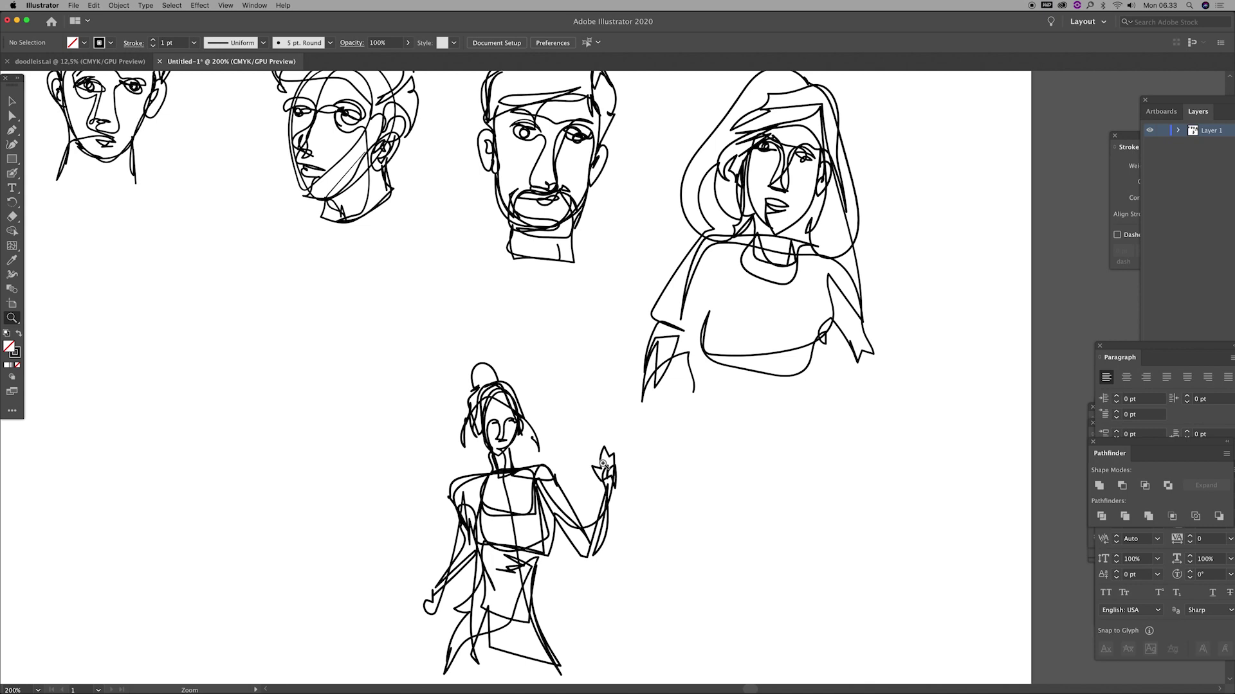
{"action": "scroll", "coordinate": [582, 482], "scroll_direction": "down", "scroll_amount": 3}
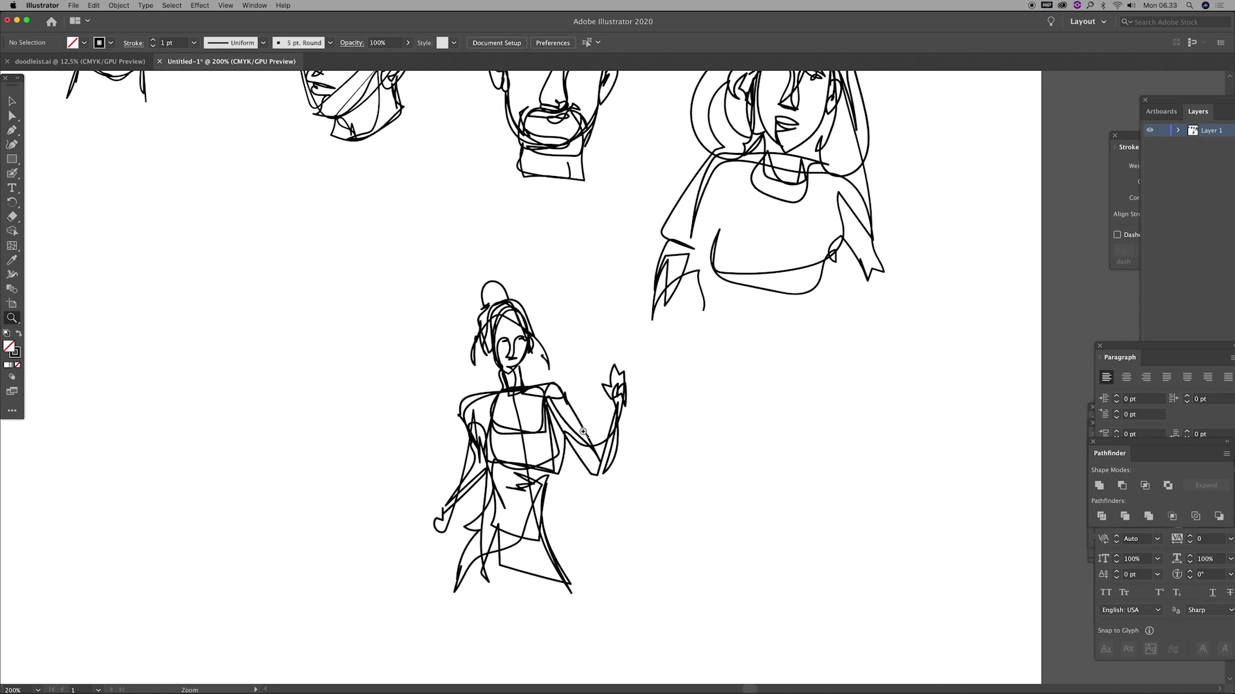
{"action": "left_click", "coordinate": [591, 398], "text": "alt"}
{"action": "left_click", "coordinate": [591, 427], "text": "alt"}
{"action": "key", "text": "v"}
{"action": "left_click", "coordinate": [629, 428]}
{"action": "left_click_drag", "start_coordinate": [539, 358], "coordinate": [610, 494]}
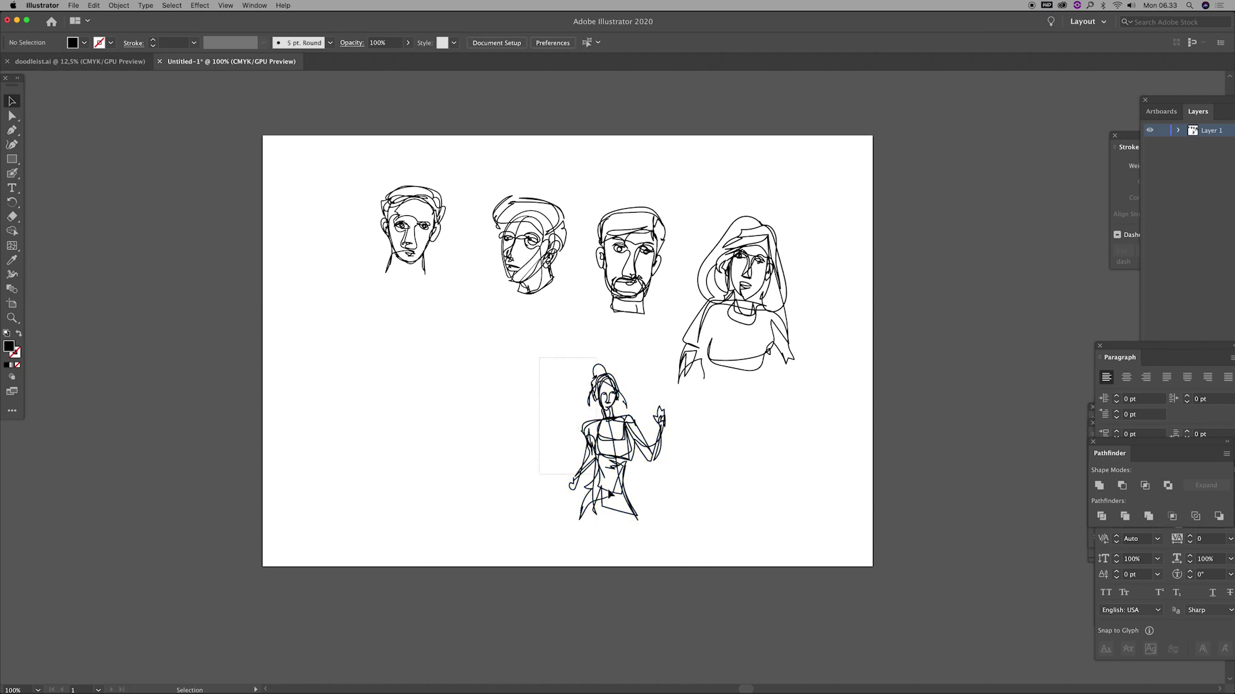
{"action": "left_click_drag", "start_coordinate": [663, 547], "coordinate": [654, 531]}
{"action": "key", "text": "ctrl+g"}
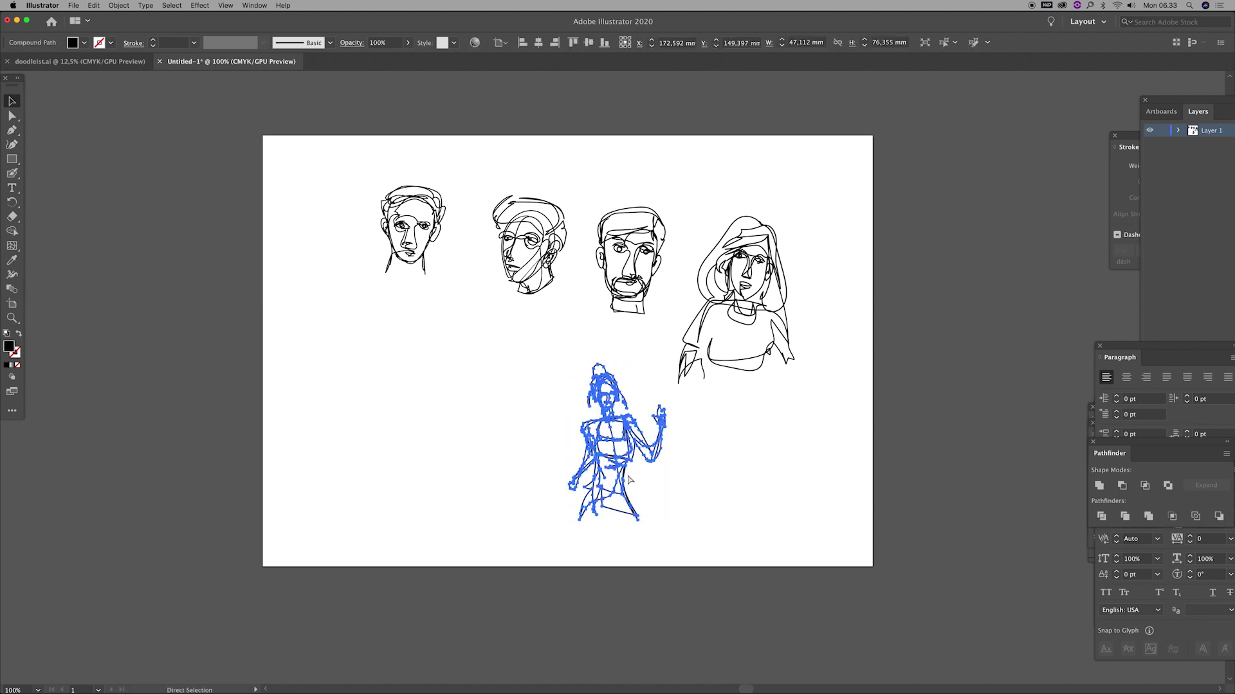
{"action": "left_click_drag", "start_coordinate": [665, 458], "coordinate": [637, 427]}
Move the grouped figure left so it sits beneath the row of faces.
{"action": "left_click", "coordinate": [652, 459]}
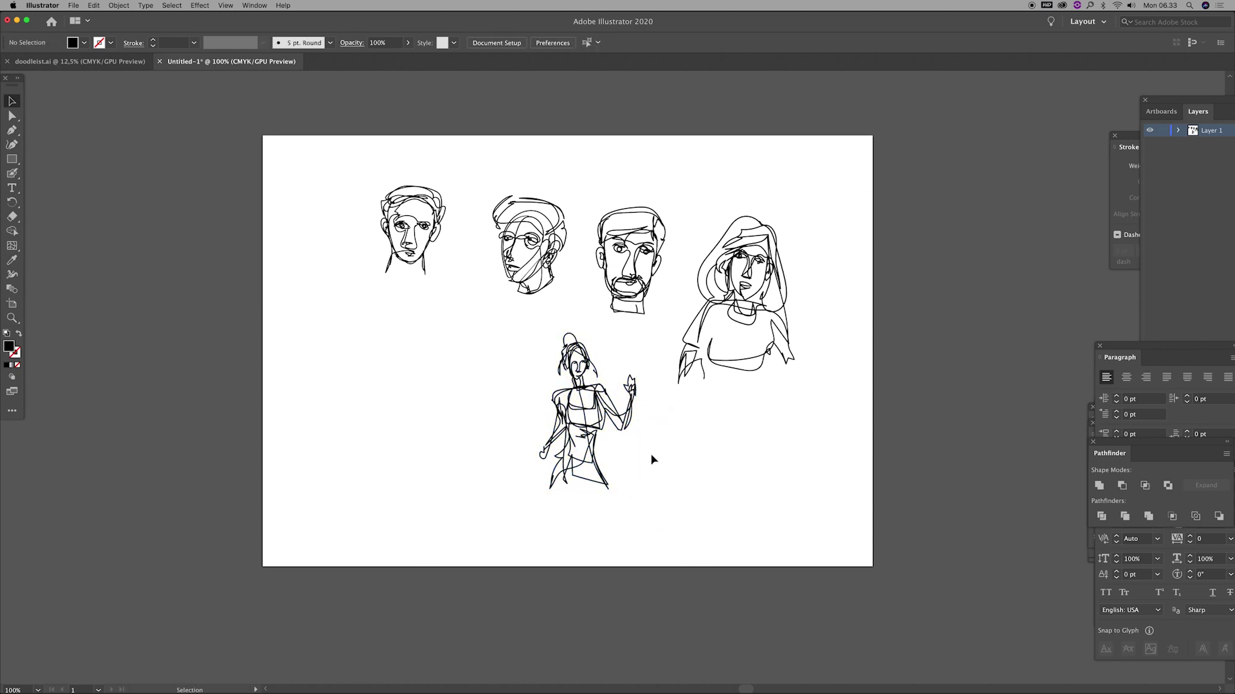
{"action": "left_click", "coordinate": [585, 397]}
{"action": "key", "text": "z"}
{"action": "left_click_drag", "start_coordinate": [582, 386], "coordinate": [582, 359]}
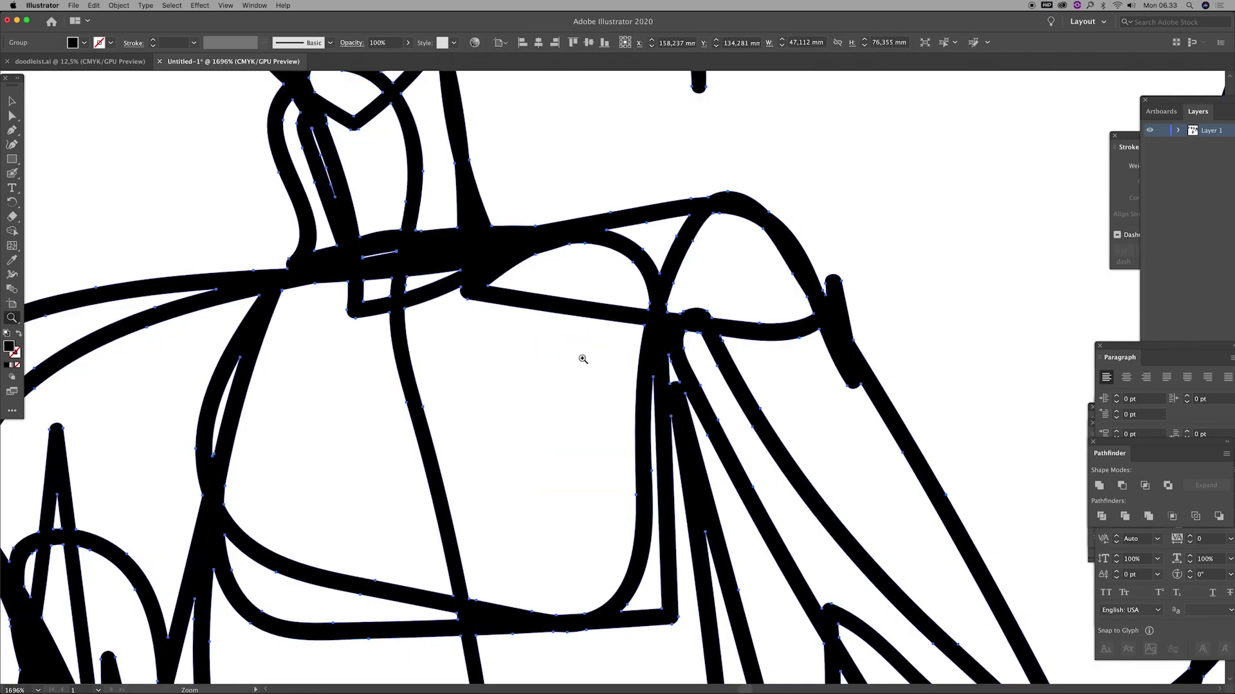
{"action": "left_click", "coordinate": [606, 411], "text": "alt"}
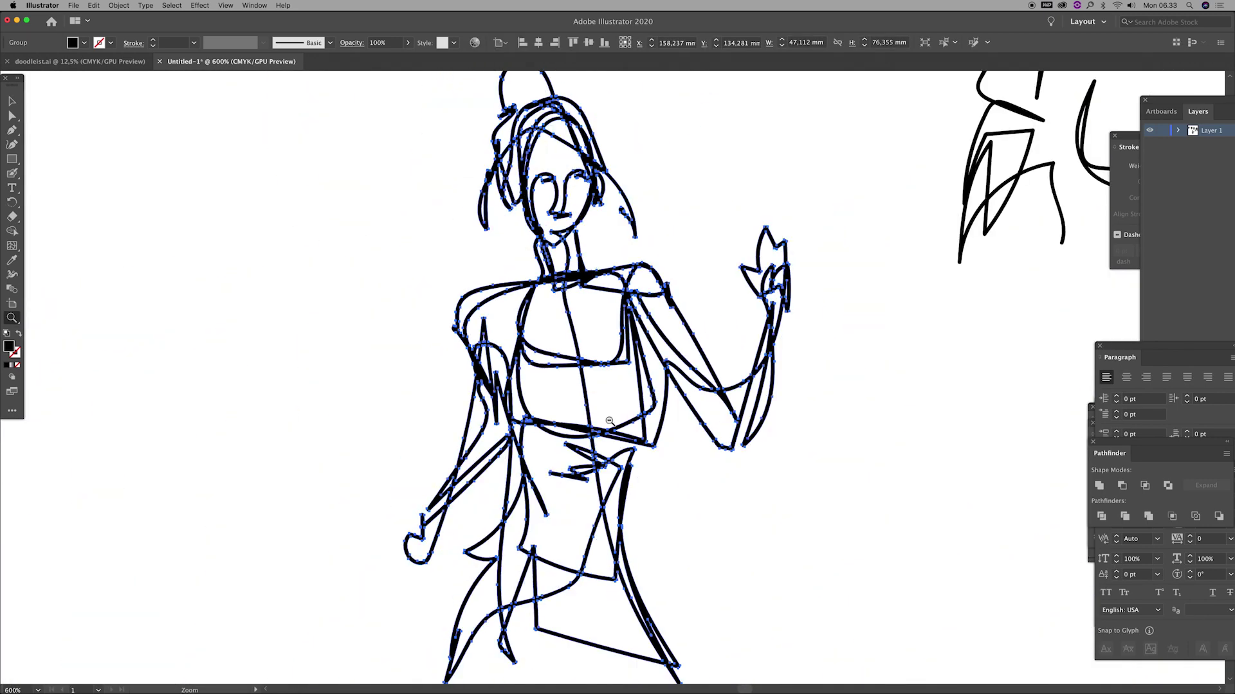
{"action": "left_click", "coordinate": [619, 417], "text": "alt"}
{"action": "scroll", "coordinate": [650, 363], "scroll_direction": "up", "scroll_amount": 2}
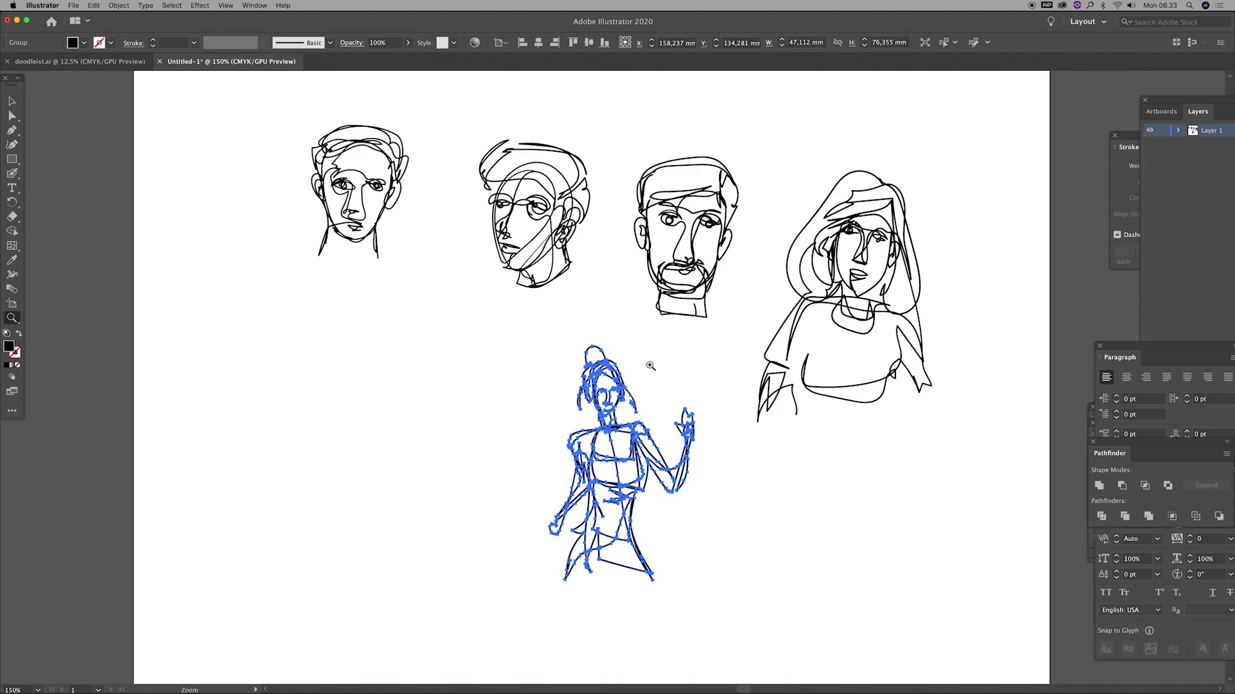
{"action": "key", "text": "v"}
{"action": "left_click", "coordinate": [624, 406]}
{"action": "left_click", "coordinate": [535, 389]}
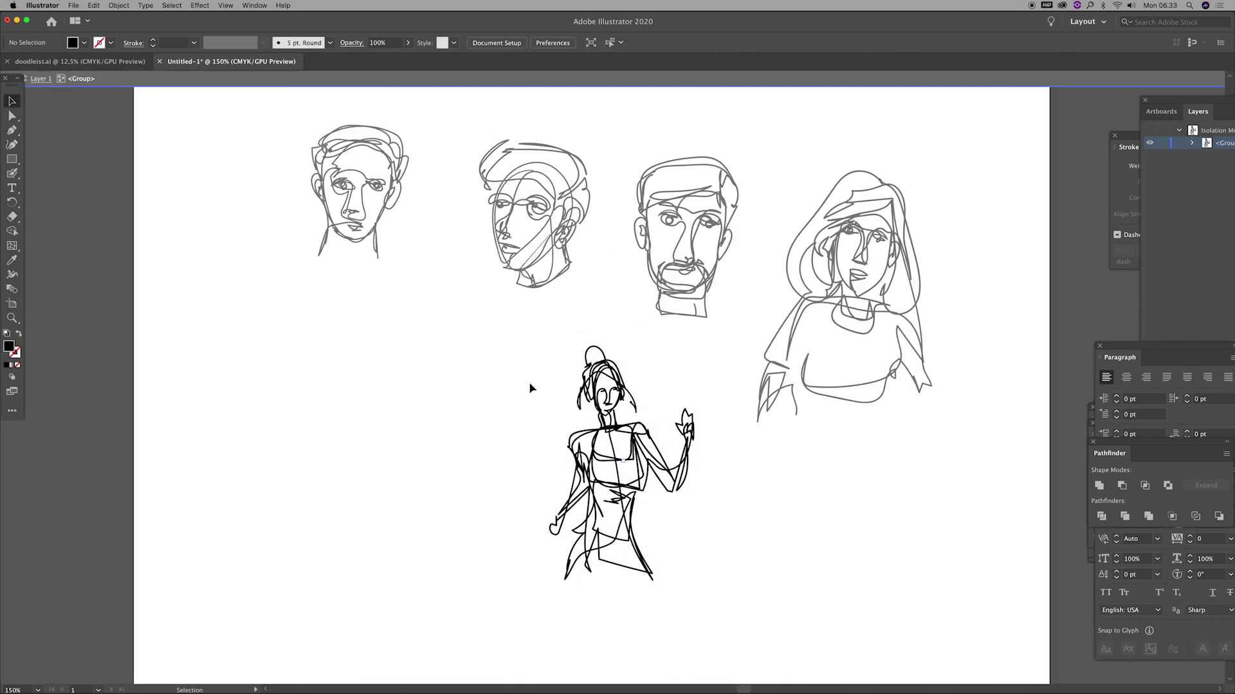
{"action": "left_click_drag", "start_coordinate": [607, 372], "coordinate": [498, 375]}
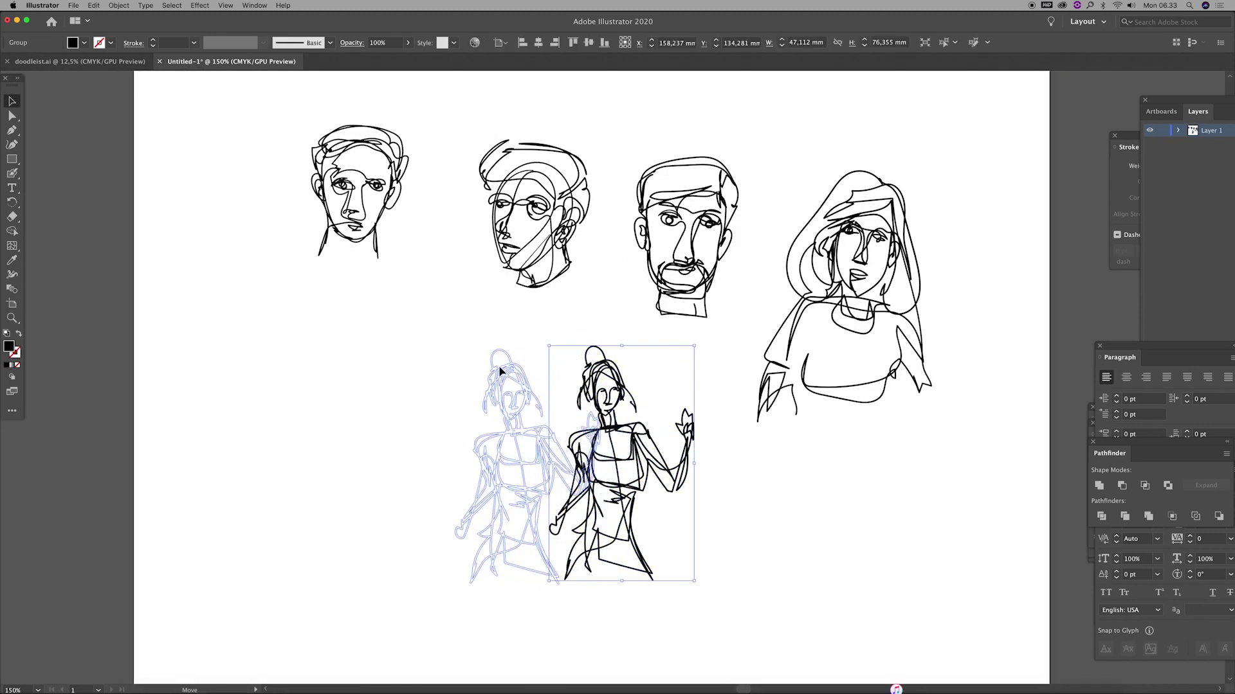
{"action": "left_click", "coordinate": [634, 420]}
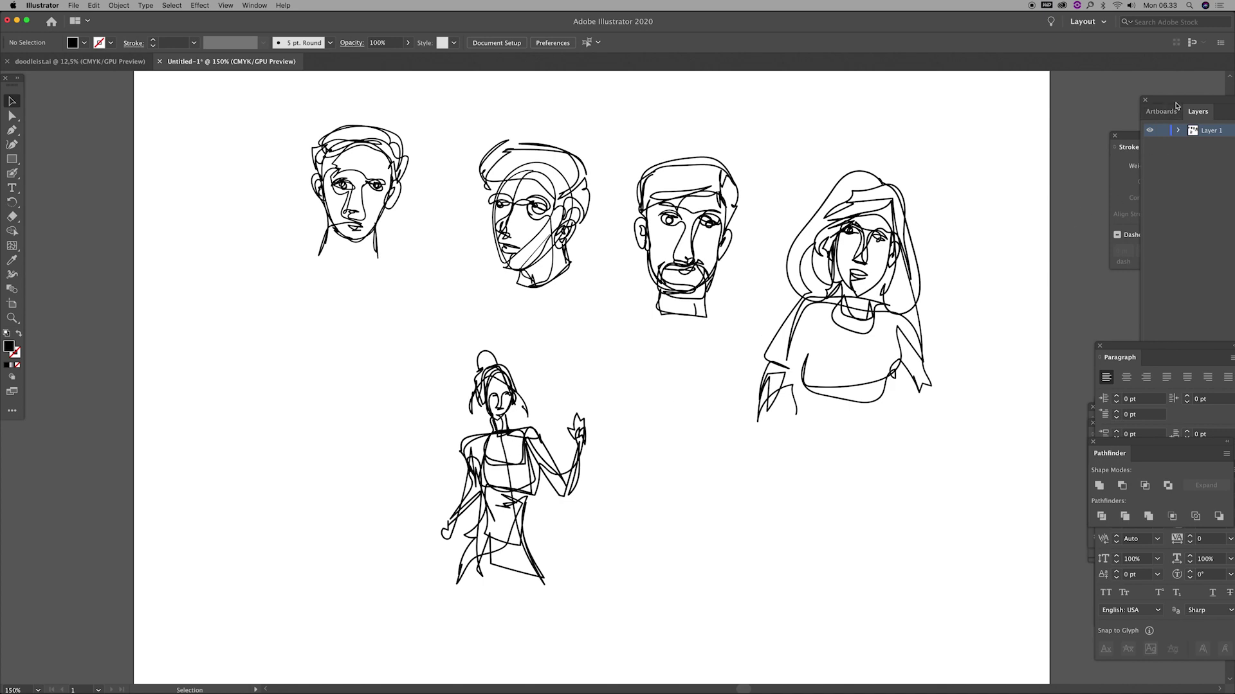
Create Layer 2 and drag it beneath the line-art layer.
{"action": "left_click_drag", "start_coordinate": [1155, 105], "coordinate": [1074, 86]}
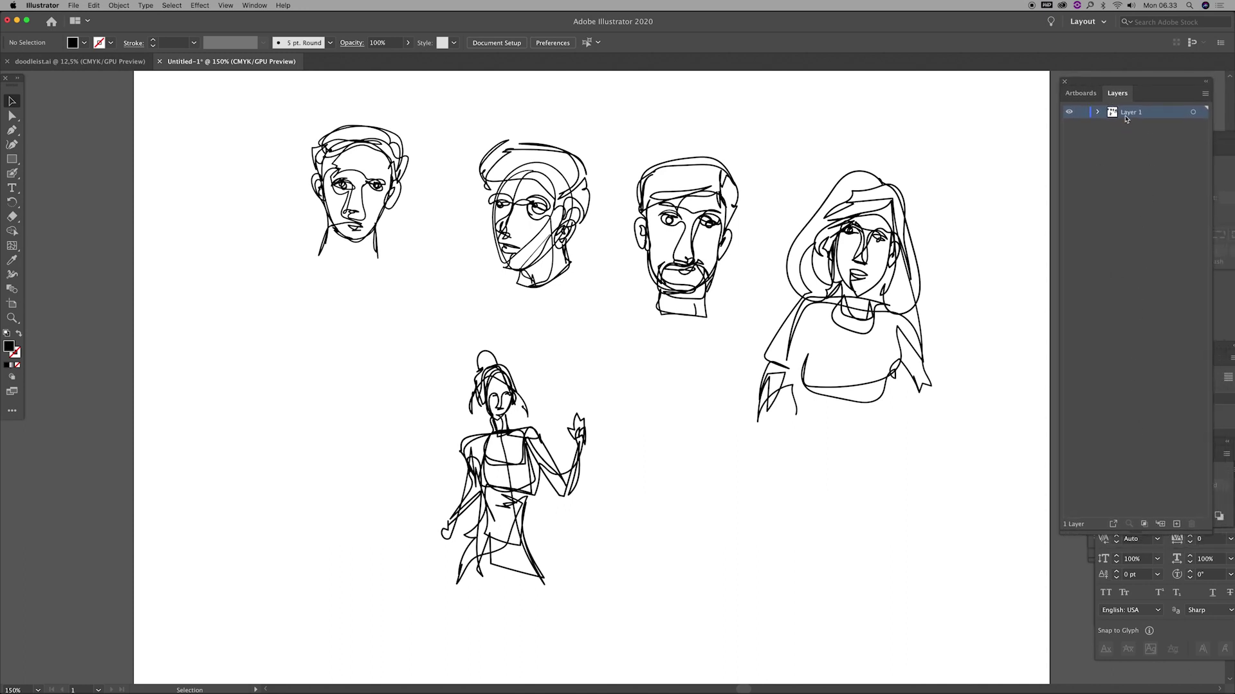
{"action": "left_click", "coordinate": [1176, 523]}
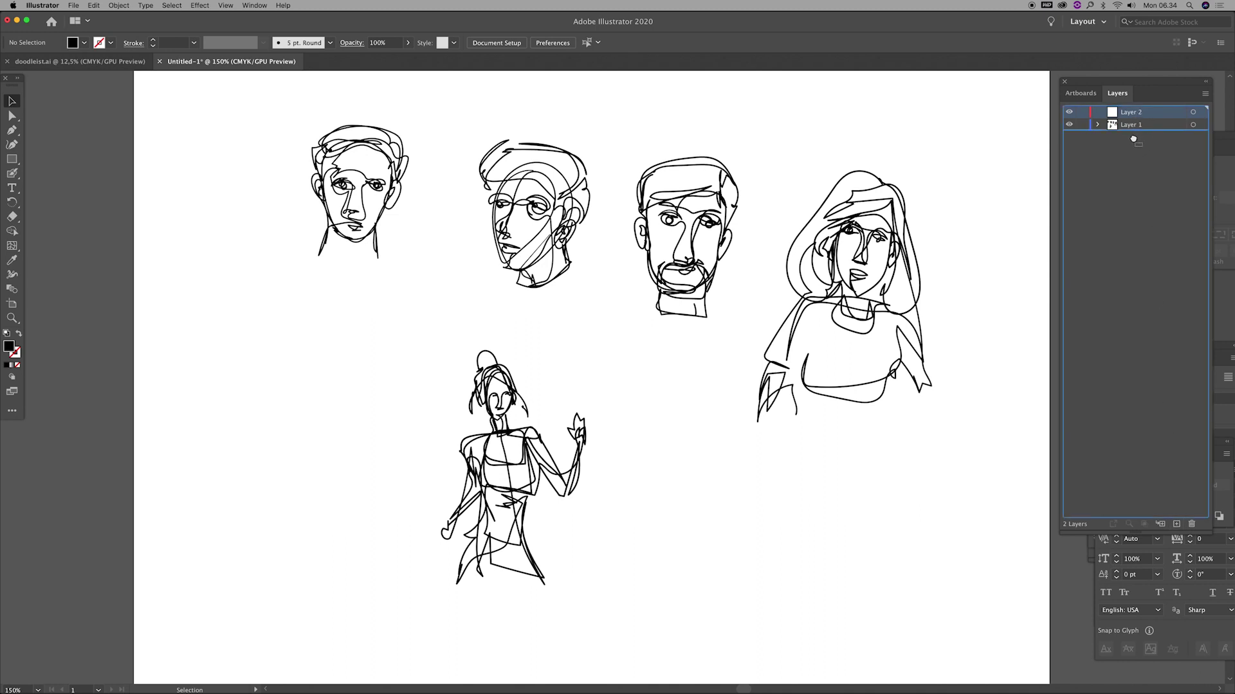
{"action": "left_click_drag", "start_coordinate": [1136, 119], "coordinate": [1131, 130]}
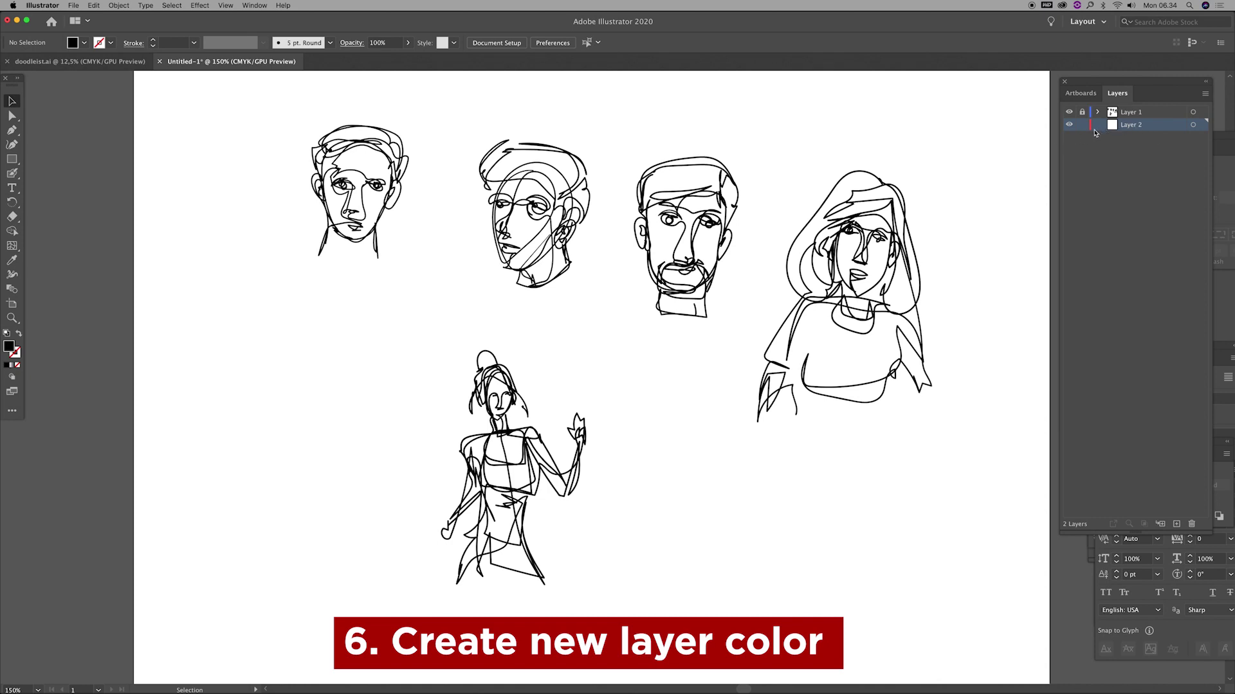
Zoom in on the row of faces and open the Fill colour picker.
{"action": "key", "text": "z"}
{"action": "left_click", "coordinate": [392, 202]}
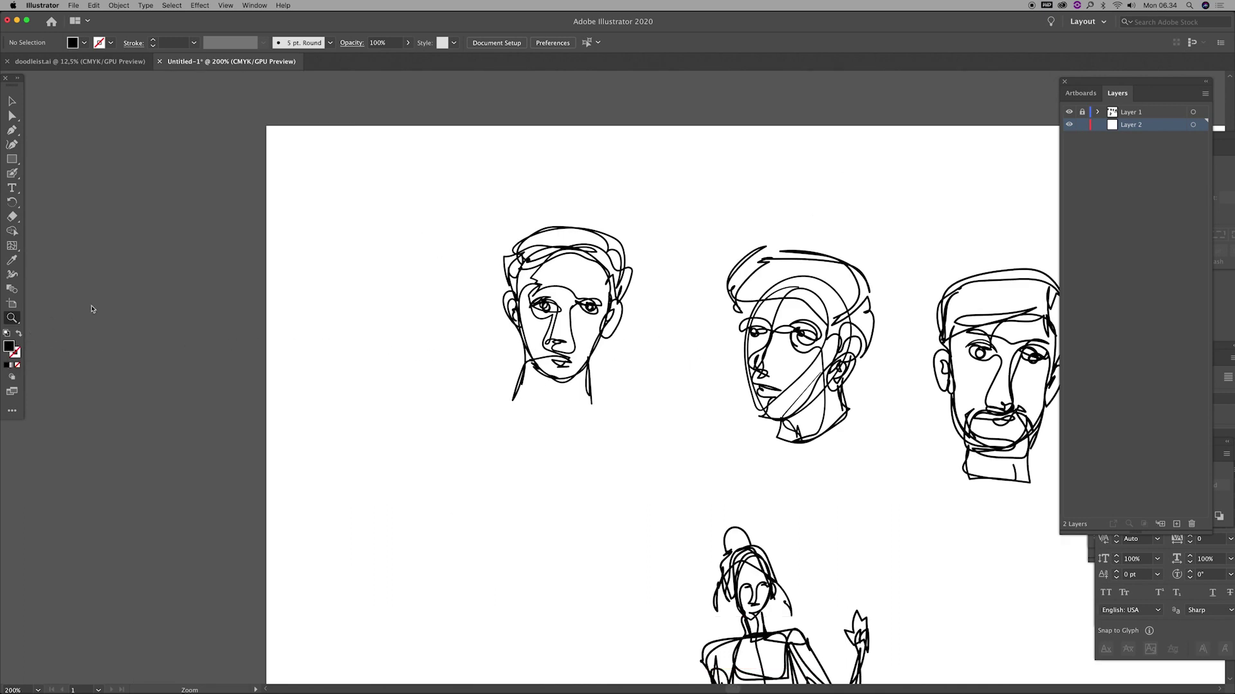
{"action": "double_click", "coordinate": [9, 346]}
Choose a light peach skin tone as the fill colour.
{"action": "left_click", "coordinate": [822, 331]}
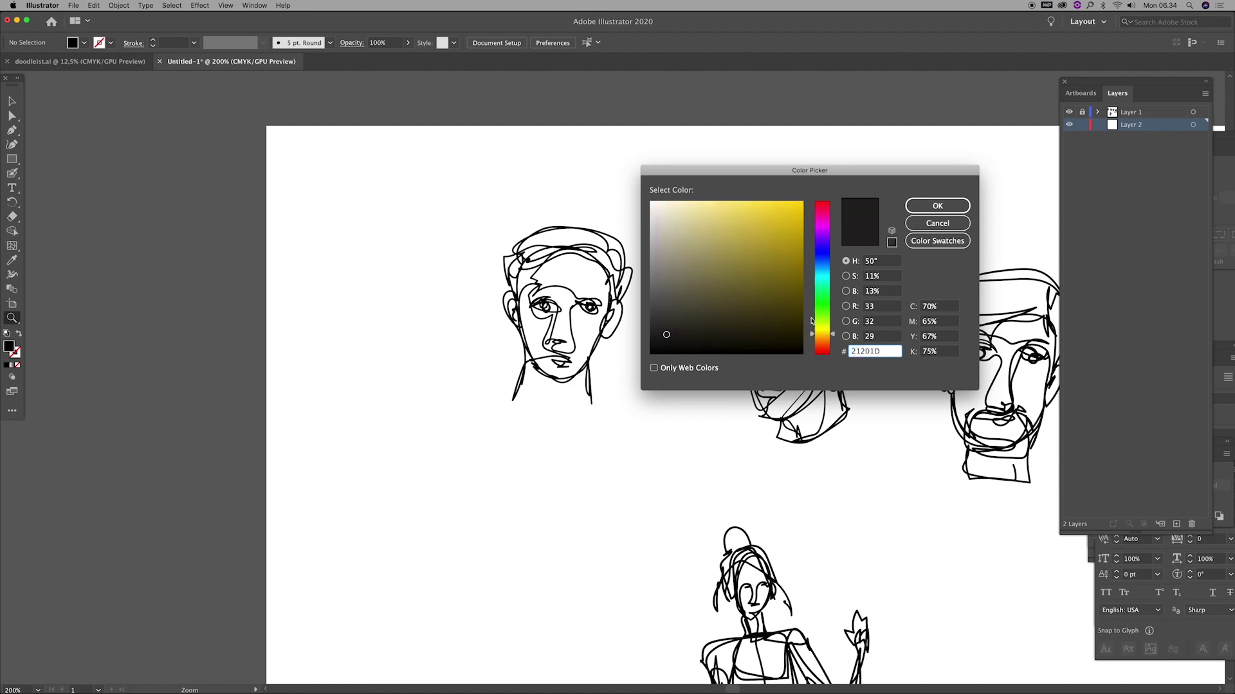
{"action": "left_click", "coordinate": [828, 340]}
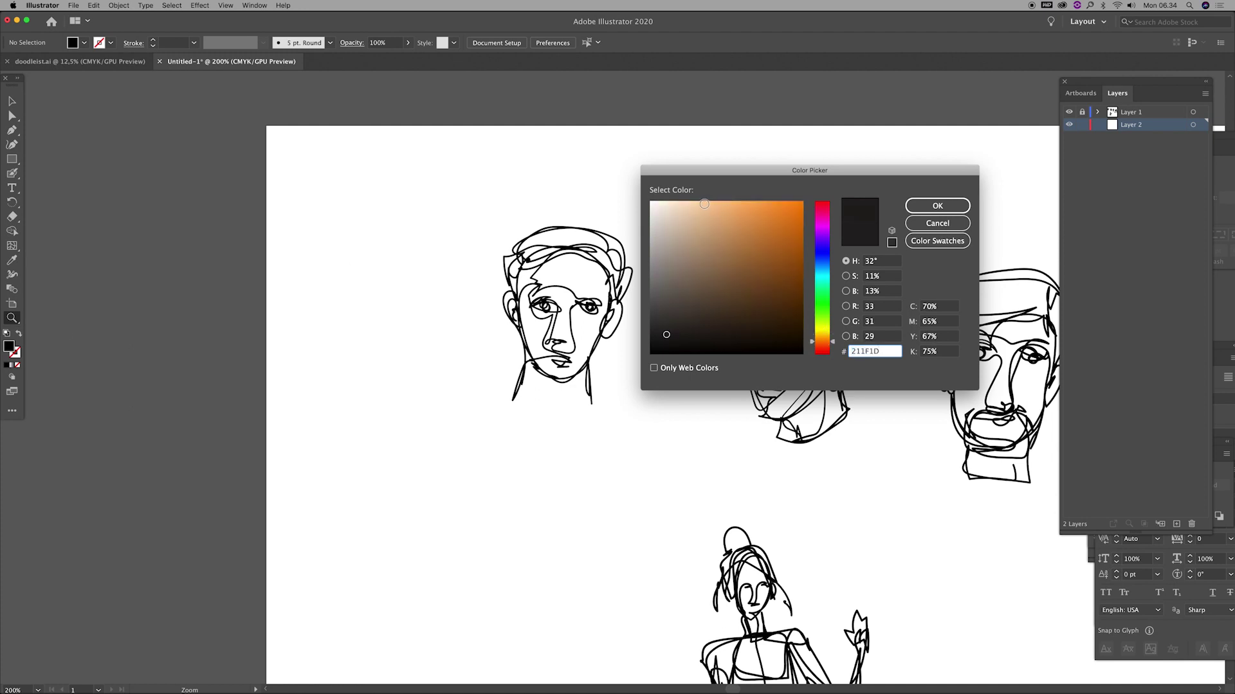
{"action": "left_click", "coordinate": [704, 204]}
{"action": "left_click", "coordinate": [936, 206]}
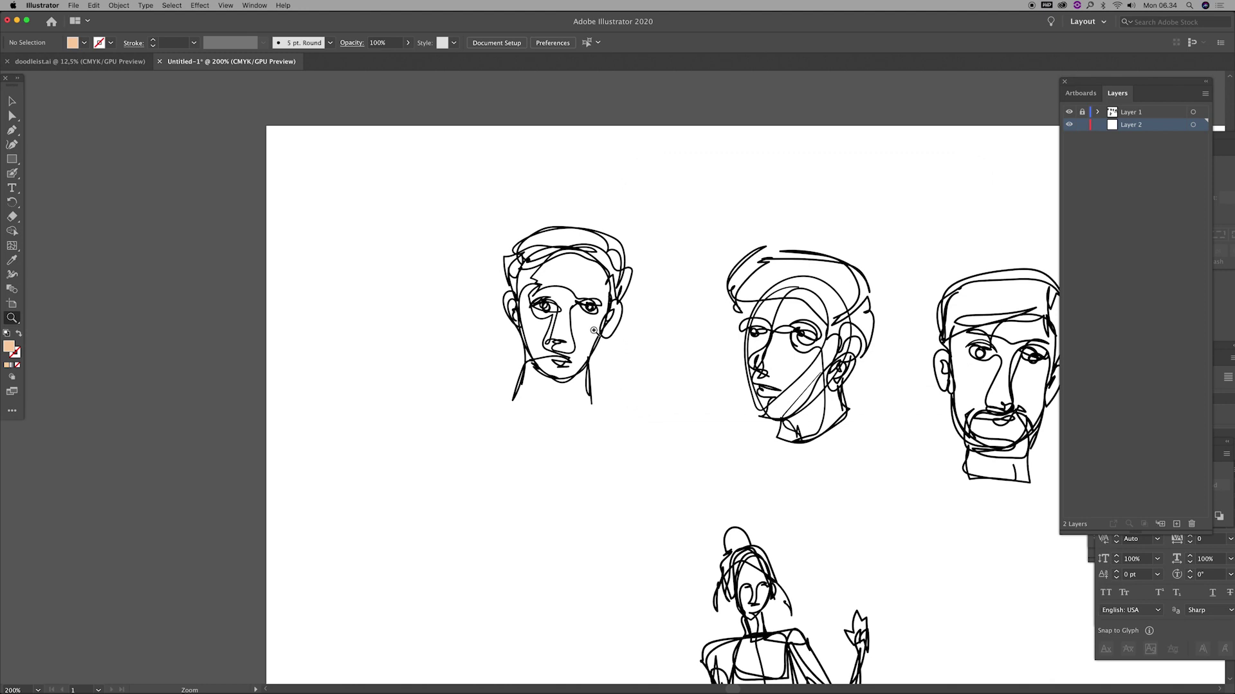
Paint the first face and its neck peach with the Blob Brush.
{"action": "left_click", "coordinate": [593, 330]}
{"action": "key", "text": "shift+b"}
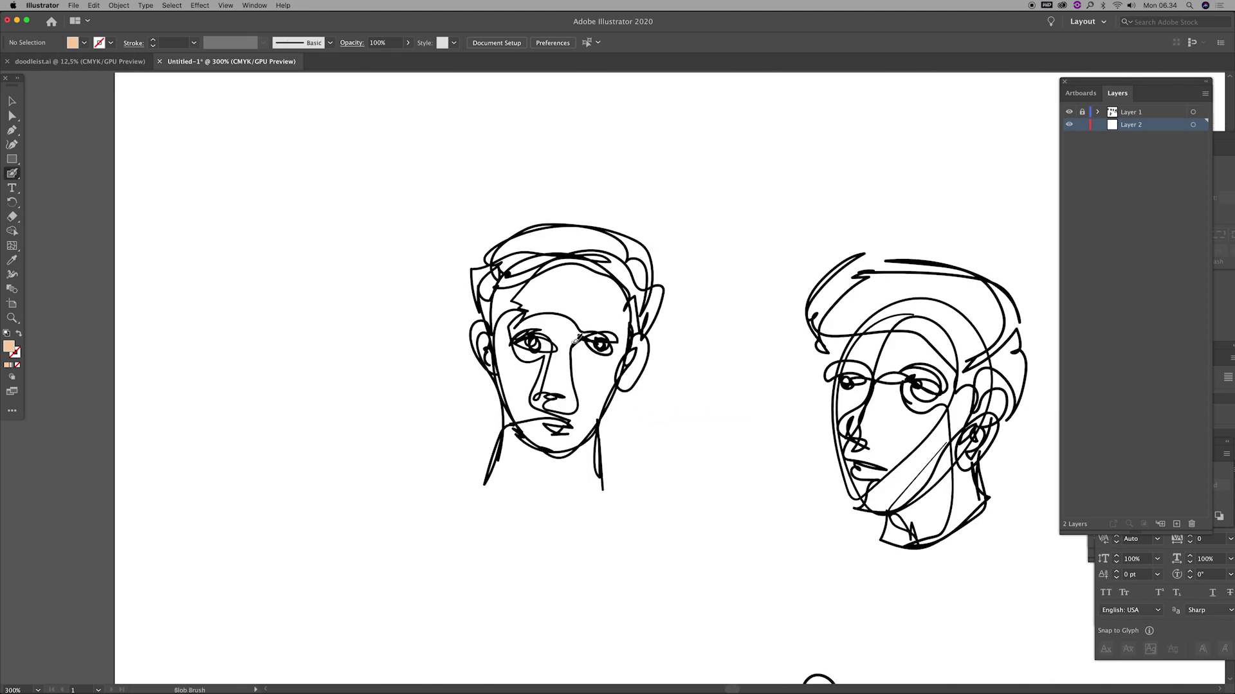
{"action": "mouse_move", "coordinate": [524, 288]}
{"action": "left_mouse_down"}
{"action": "mouse_move", "coordinate": [505, 317]}
{"action": "mouse_move", "coordinate": [600, 395]}
{"action": "mouse_move", "coordinate": [624, 325]}
{"action": "mouse_move", "coordinate": [582, 270]}
{"action": "mouse_move", "coordinate": [529, 274]}
{"action": "mouse_move", "coordinate": [516, 314]}
{"action": "mouse_move", "coordinate": [553, 293]}
{"action": "mouse_move", "coordinate": [572, 344]}
{"action": "mouse_move", "coordinate": [527, 363]}
{"action": "mouse_move", "coordinate": [579, 418]}
{"action": "left_mouse_up"}
{"action": "mouse_move", "coordinate": [608, 309]}
{"action": "left_mouse_down"}
{"action": "mouse_move", "coordinate": [556, 360]}
{"action": "mouse_move", "coordinate": [582, 292]}
{"action": "mouse_move", "coordinate": [570, 339]}
{"action": "left_mouse_up"}
{"action": "left_click_drag", "start_coordinate": [581, 384], "coordinate": [598, 399]}
{"action": "key", "text": "shift+x"}
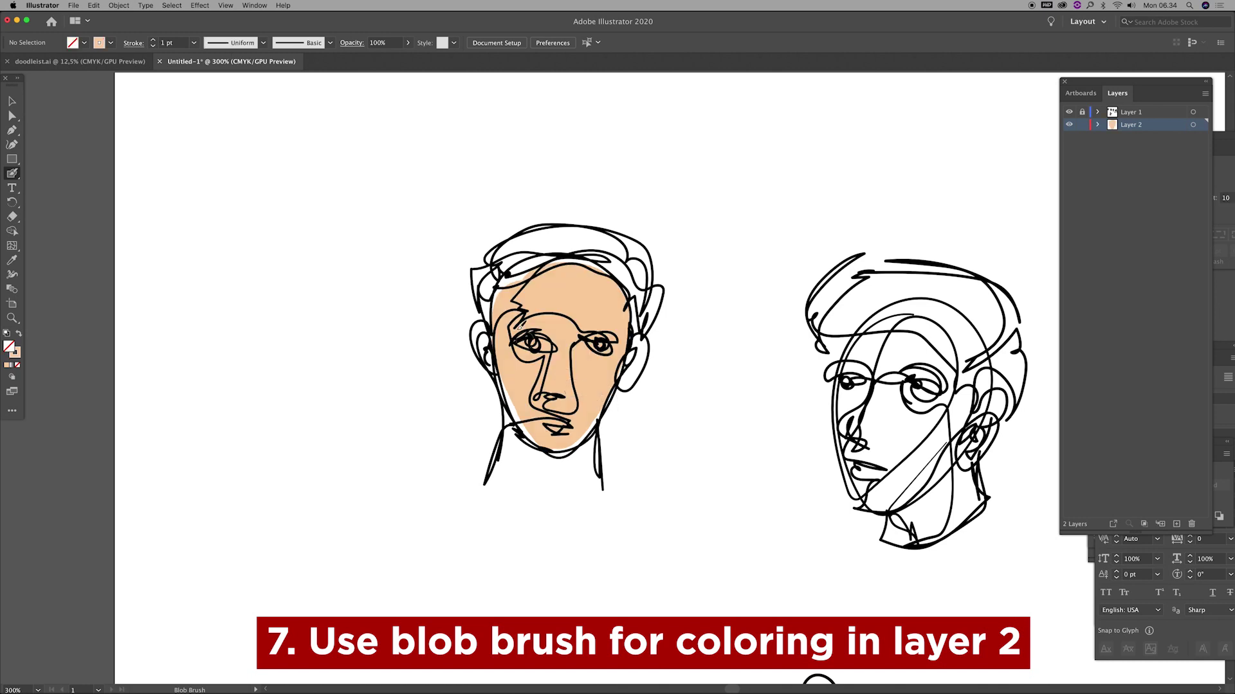
{"action": "mouse_move", "coordinate": [522, 429]}
{"action": "left_mouse_down"}
{"action": "mouse_move", "coordinate": [534, 459]}
{"action": "mouse_move", "coordinate": [588, 482]}
{"action": "left_mouse_up"}
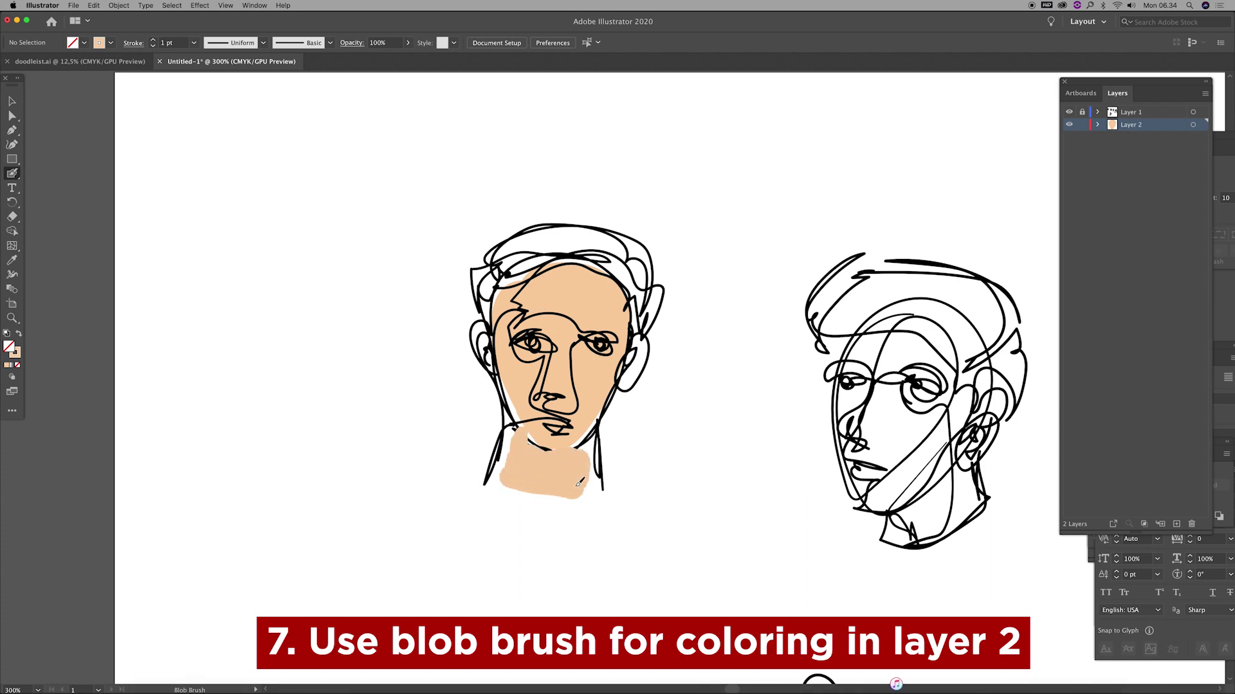
Pan to the second face and paint peach over it.
{"action": "left_click_drag", "start_coordinate": [639, 455], "coordinate": [584, 421]}
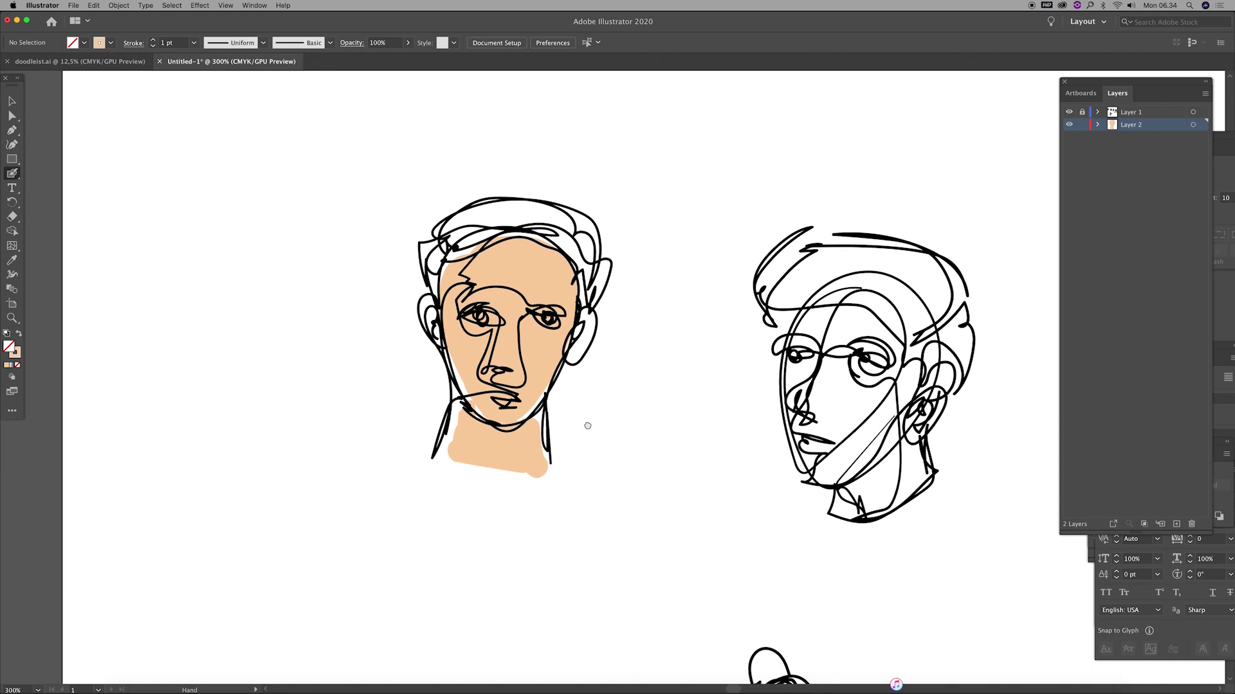
{"action": "left_click_drag", "start_coordinate": [640, 349], "coordinate": [472, 308]}
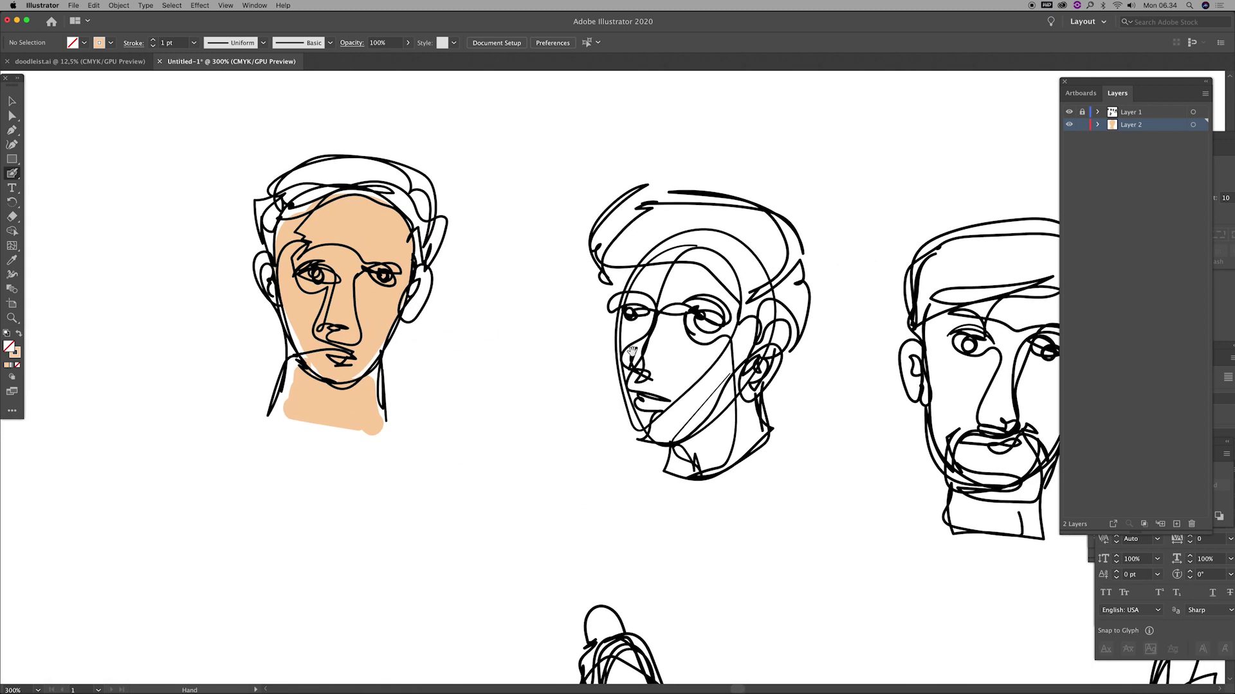
{"action": "mouse_move", "coordinate": [690, 248]}
{"action": "left_mouse_down"}
{"action": "mouse_move", "coordinate": [658, 358]}
{"action": "mouse_move", "coordinate": [674, 250]}
{"action": "mouse_move", "coordinate": [675, 369]}
{"action": "mouse_move", "coordinate": [706, 257]}
{"action": "mouse_move", "coordinate": [736, 302]}
{"action": "mouse_move", "coordinate": [709, 458]}
{"action": "mouse_move", "coordinate": [734, 448]}
{"action": "left_mouse_up"}
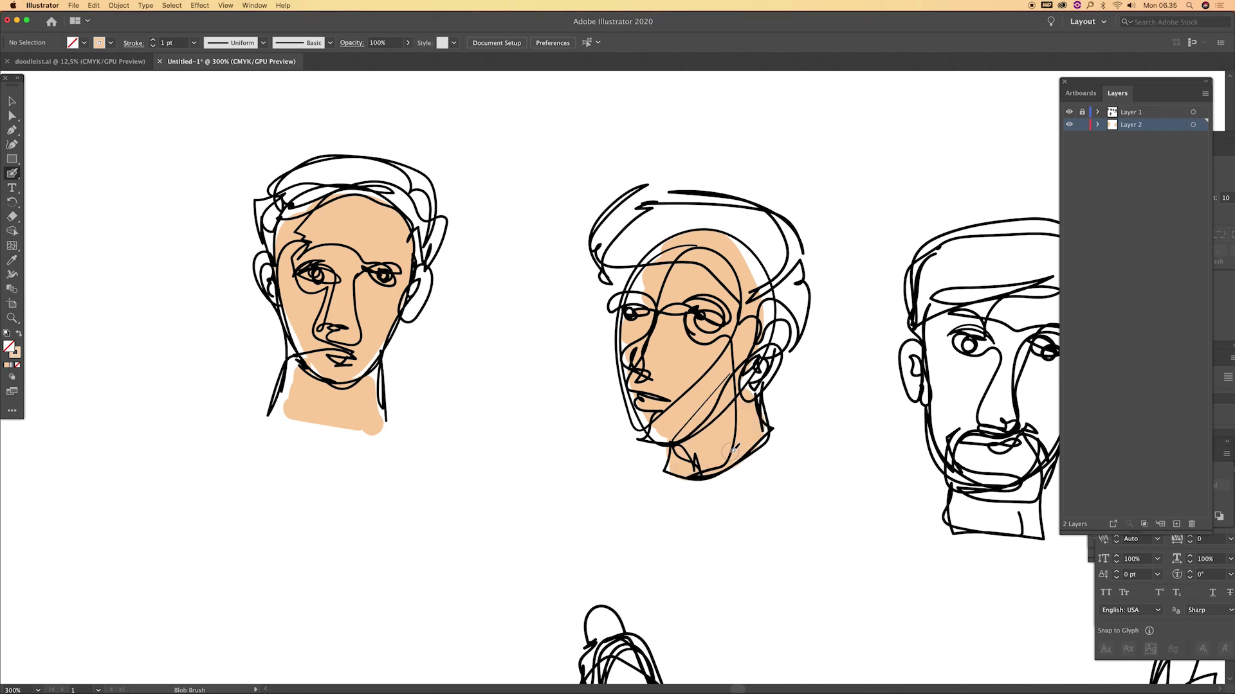
Paint peach over the bearded man's face and neck and the woman's face.
{"action": "scroll", "coordinate": [734, 448], "scroll_direction": "right", "scroll_amount": 1}
{"action": "scroll", "coordinate": [734, 449], "scroll_direction": "right", "scroll_amount": 4}
{"action": "mouse_move", "coordinate": [742, 336]}
{"action": "left_mouse_down"}
{"action": "mouse_move", "coordinate": [720, 370]}
{"action": "mouse_move", "coordinate": [783, 477]}
{"action": "mouse_move", "coordinate": [784, 372]}
{"action": "mouse_move", "coordinate": [797, 456]}
{"action": "mouse_move", "coordinate": [836, 414]}
{"action": "mouse_move", "coordinate": [849, 360]}
{"action": "mouse_move", "coordinate": [798, 352]}
{"action": "mouse_move", "coordinate": [807, 339]}
{"action": "mouse_move", "coordinate": [850, 342]}
{"action": "mouse_move", "coordinate": [845, 329]}
{"action": "left_mouse_up"}
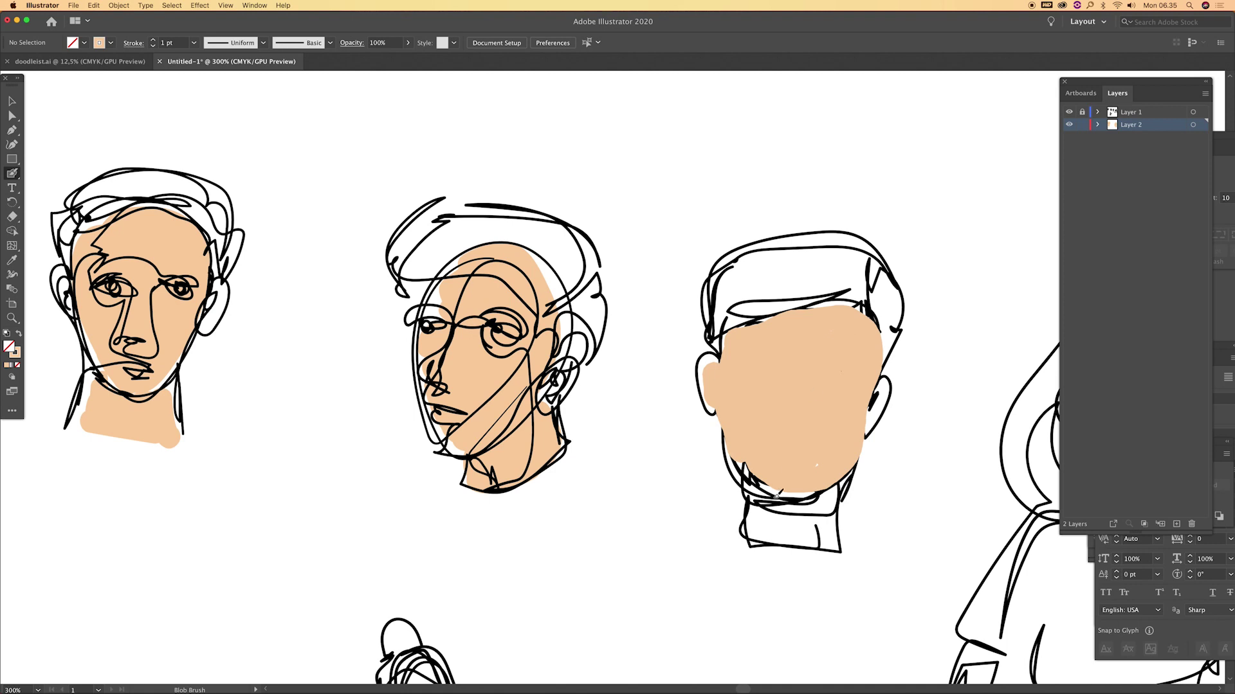
{"action": "mouse_move", "coordinate": [776, 497]}
{"action": "left_mouse_down"}
{"action": "mouse_move", "coordinate": [795, 502]}
{"action": "mouse_move", "coordinate": [799, 523]}
{"action": "mouse_move", "coordinate": [828, 529]}
{"action": "left_mouse_up"}
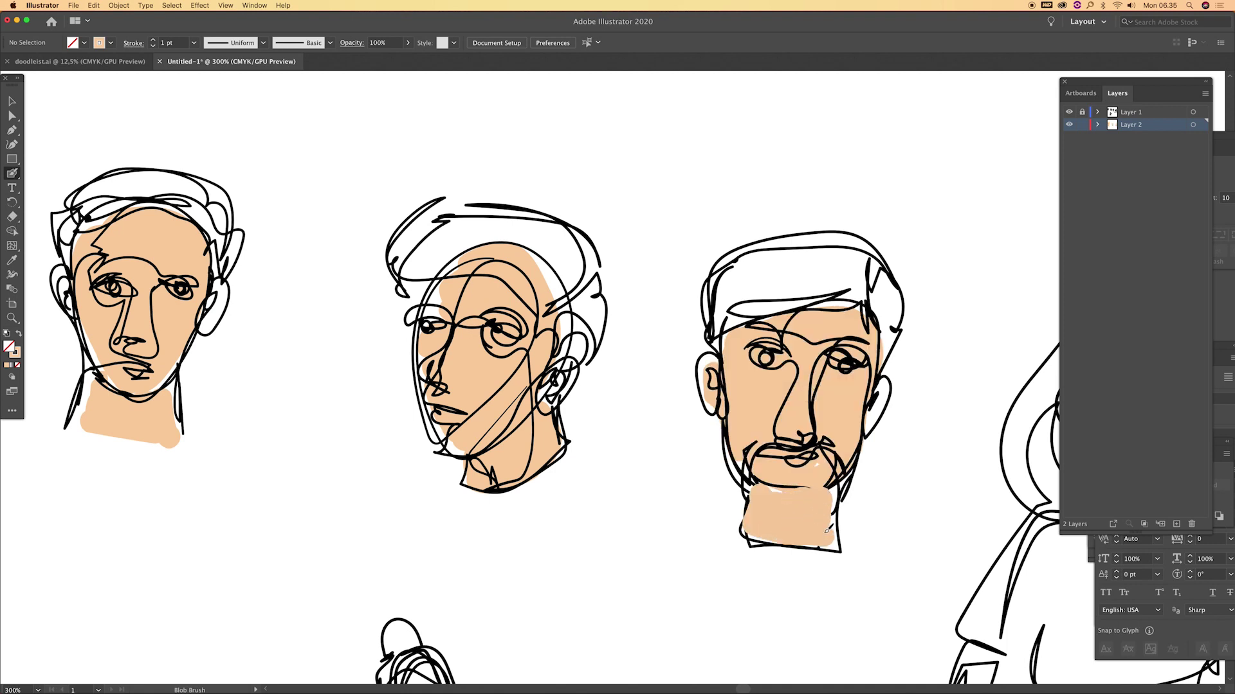
{"action": "left_click_drag", "start_coordinate": [913, 489], "coordinate": [564, 352]}
{"action": "mouse_move", "coordinate": [749, 210]}
{"action": "left_mouse_down"}
{"action": "mouse_move", "coordinate": [686, 333]}
{"action": "mouse_move", "coordinate": [717, 364]}
{"action": "mouse_move", "coordinate": [759, 276]}
{"action": "mouse_move", "coordinate": [739, 216]}
{"action": "mouse_move", "coordinate": [712, 258]}
{"action": "mouse_move", "coordinate": [731, 308]}
{"action": "left_mouse_up"}
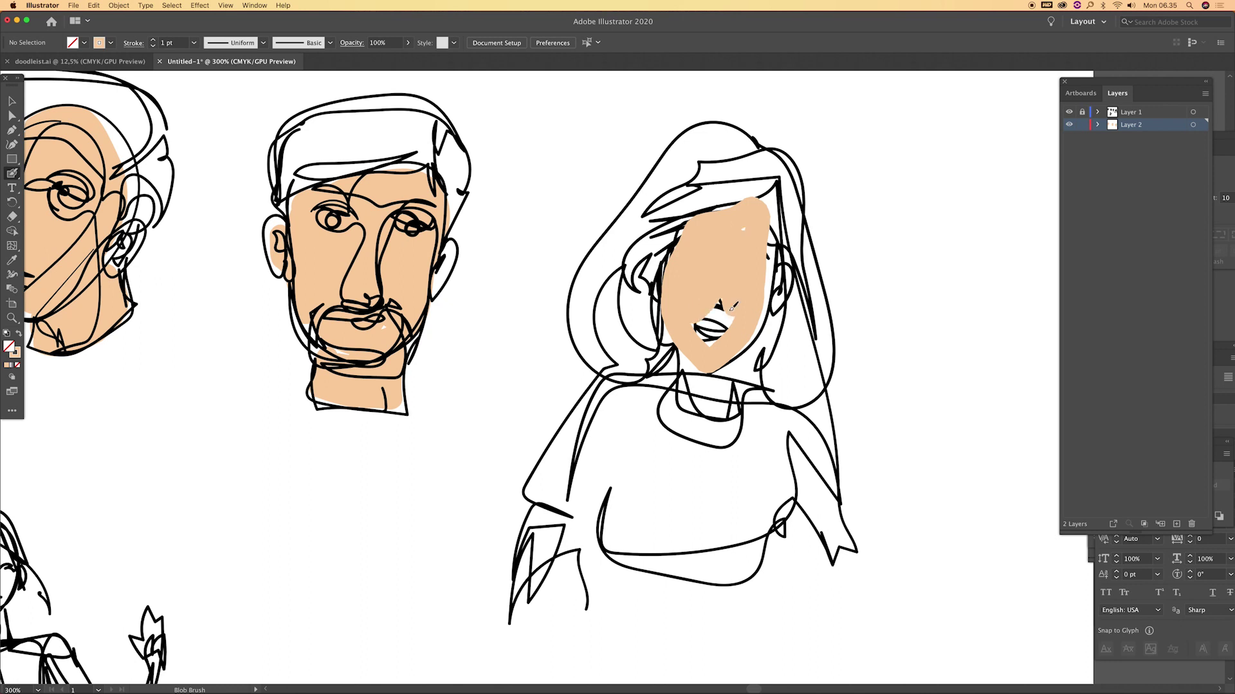
Paint peach over the standing figure's face, neck, shoulder and raised arm.
{"action": "mouse_move", "coordinate": [199, 573]}
{"action": "left_mouse_down"}
{"action": "mouse_move", "coordinate": [222, 528]}
{"action": "mouse_move", "coordinate": [483, 376]}
{"action": "mouse_move", "coordinate": [649, 371]}
{"action": "left_mouse_up"}
{"action": "mouse_move", "coordinate": [444, 337]}
{"action": "left_mouse_down"}
{"action": "mouse_move", "coordinate": [438, 379]}
{"action": "mouse_move", "coordinate": [450, 328]}
{"action": "mouse_move", "coordinate": [458, 355]}
{"action": "mouse_move", "coordinate": [449, 389]}
{"action": "left_mouse_up"}
{"action": "mouse_move", "coordinate": [453, 336]}
{"action": "left_mouse_down"}
{"action": "mouse_move", "coordinate": [460, 428]}
{"action": "mouse_move", "coordinate": [399, 450]}
{"action": "mouse_move", "coordinate": [408, 502]}
{"action": "mouse_move", "coordinate": [341, 633]}
{"action": "mouse_move", "coordinate": [373, 450]}
{"action": "mouse_move", "coordinate": [394, 466]}
{"action": "left_mouse_up"}
{"action": "mouse_move", "coordinate": [489, 441]}
{"action": "left_mouse_down"}
{"action": "mouse_move", "coordinate": [547, 491]}
{"action": "mouse_move", "coordinate": [571, 543]}
{"action": "mouse_move", "coordinate": [598, 508]}
{"action": "mouse_move", "coordinate": [604, 415]}
{"action": "left_mouse_up"}
{"action": "left_click_drag", "start_coordinate": [562, 505], "coordinate": [614, 358]}
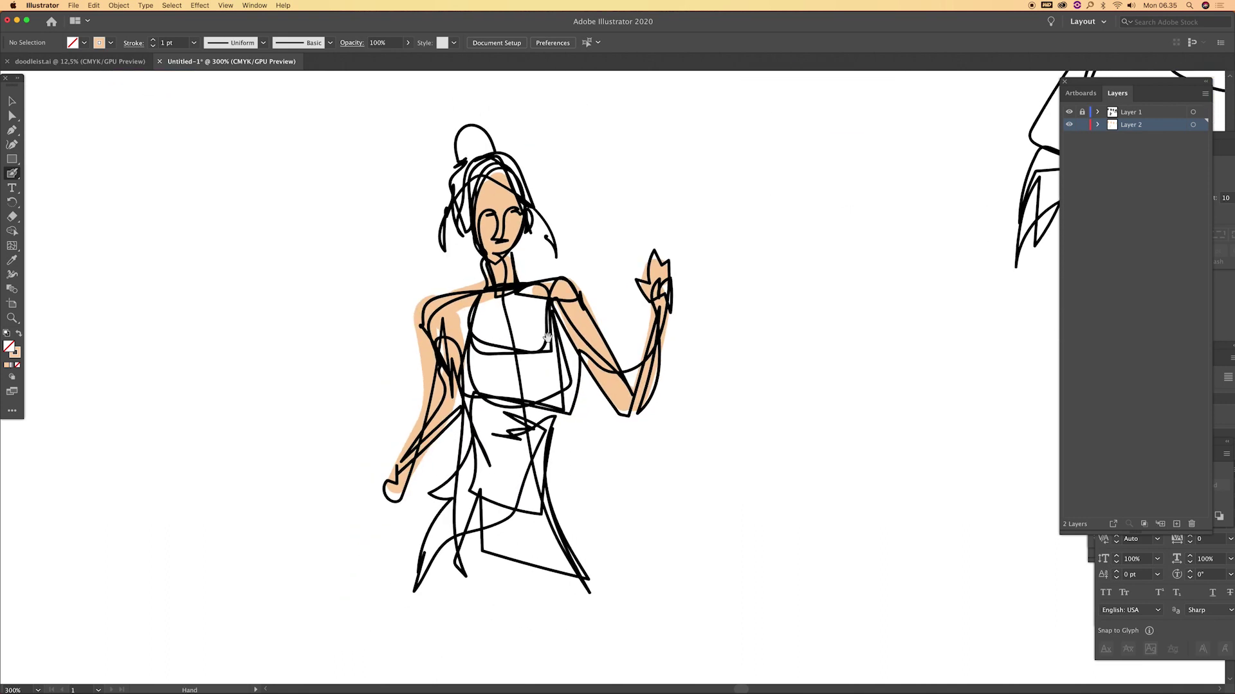
Zoom the view in on the first faces.
{"action": "key", "text": "z"}
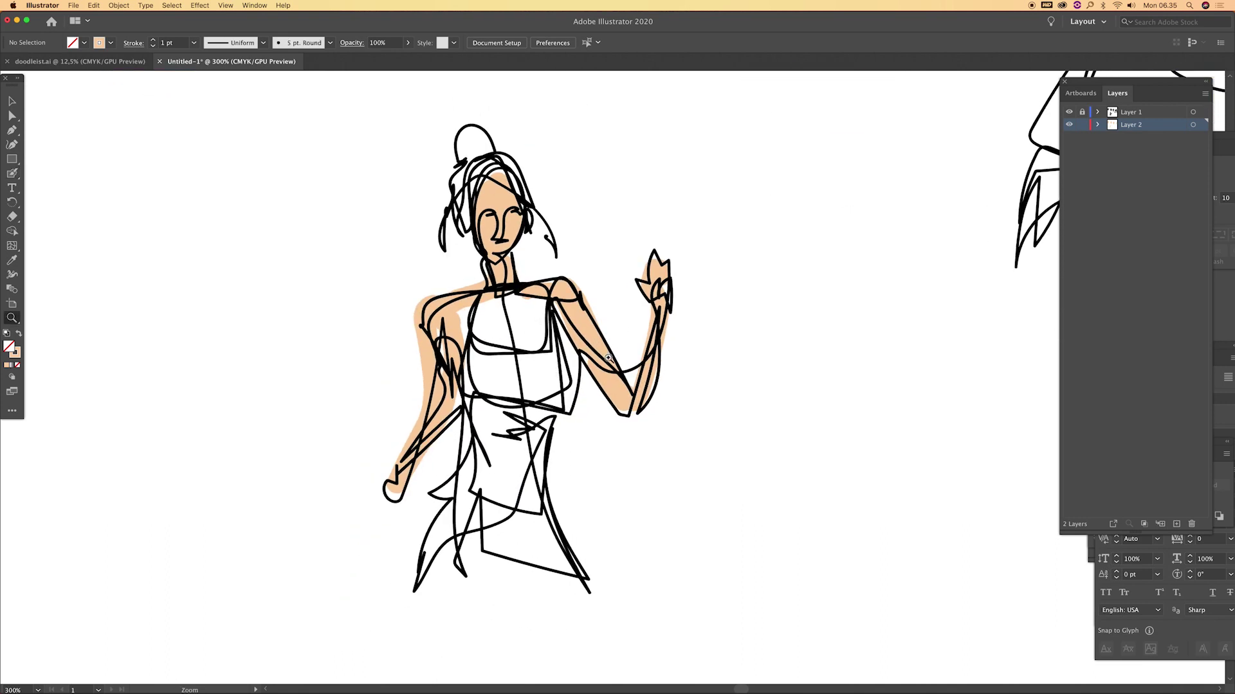
{"action": "left_click", "coordinate": [627, 384], "text": "alt"}
{"action": "left_click_drag", "start_coordinate": [628, 378], "coordinate": [618, 369]}
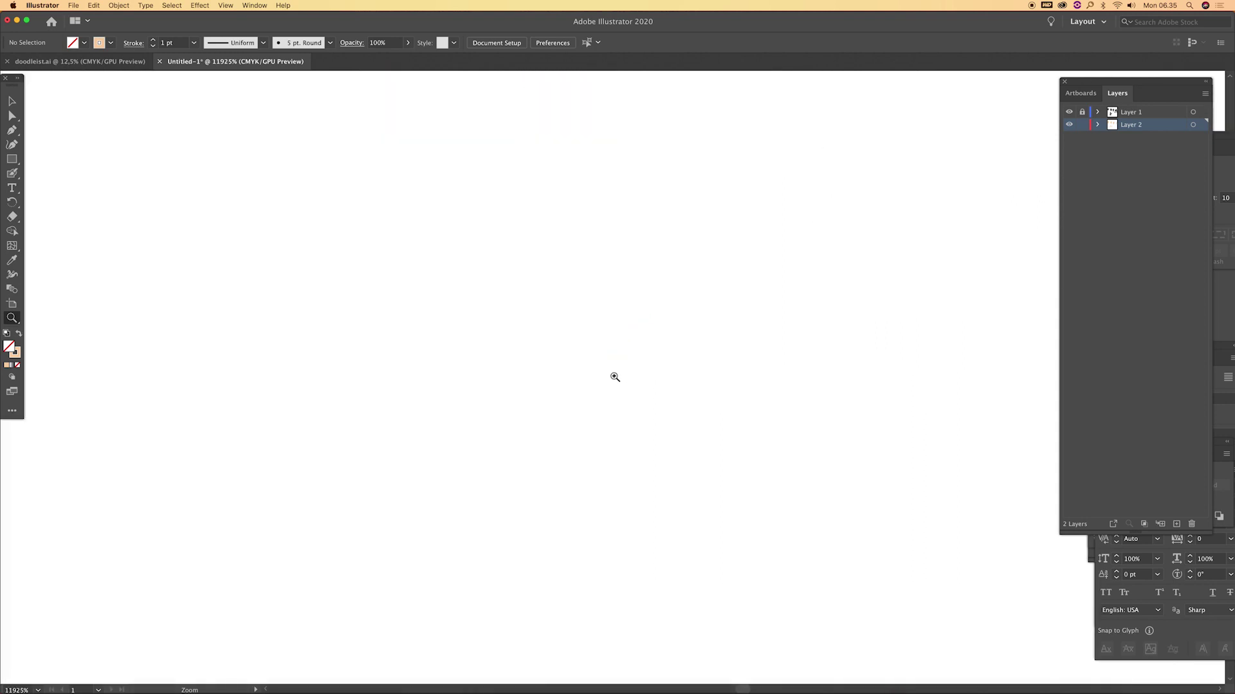
{"action": "key", "text": "cmd+0"}
{"action": "mouse_move", "coordinate": [579, 353]}
{"action": "left_mouse_down"}
{"action": "mouse_move", "coordinate": [691, 366]}
{"action": "mouse_move", "coordinate": [610, 355]}
{"action": "left_mouse_up"}
{"action": "key", "text": "cmd+0"}
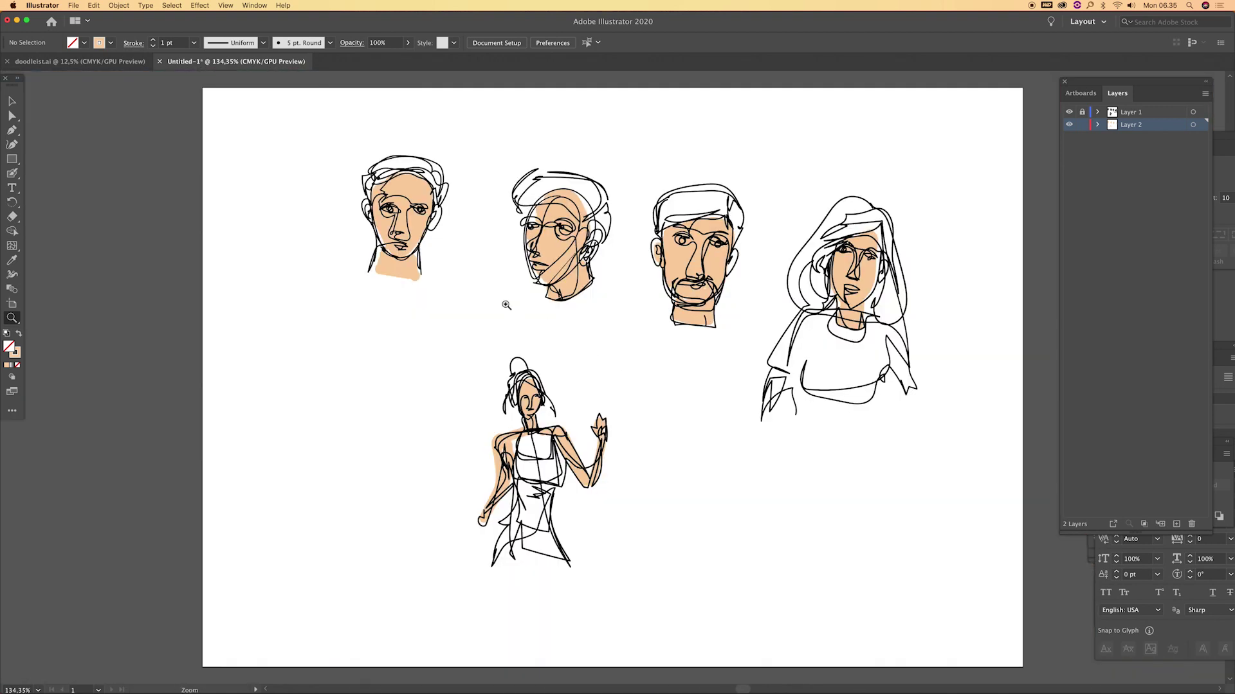
{"action": "key", "text": "super+equal"}
{"action": "key", "text": "super+equal"}
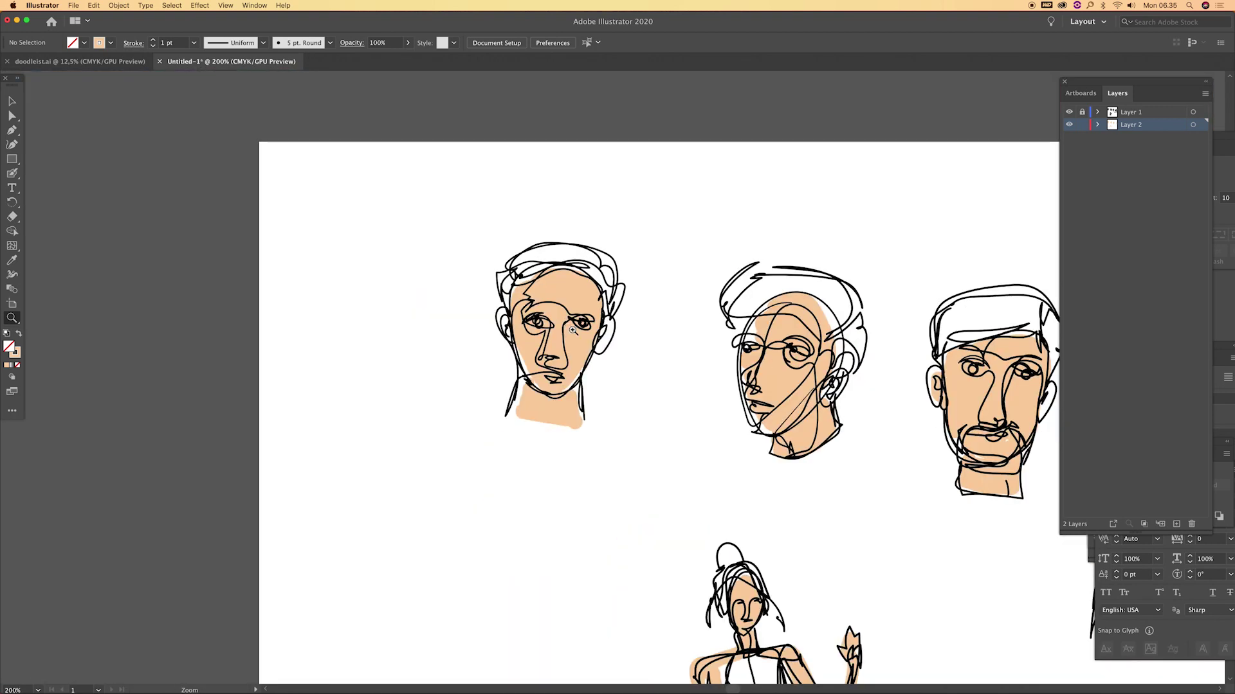
{"action": "key", "text": "super+equal"}
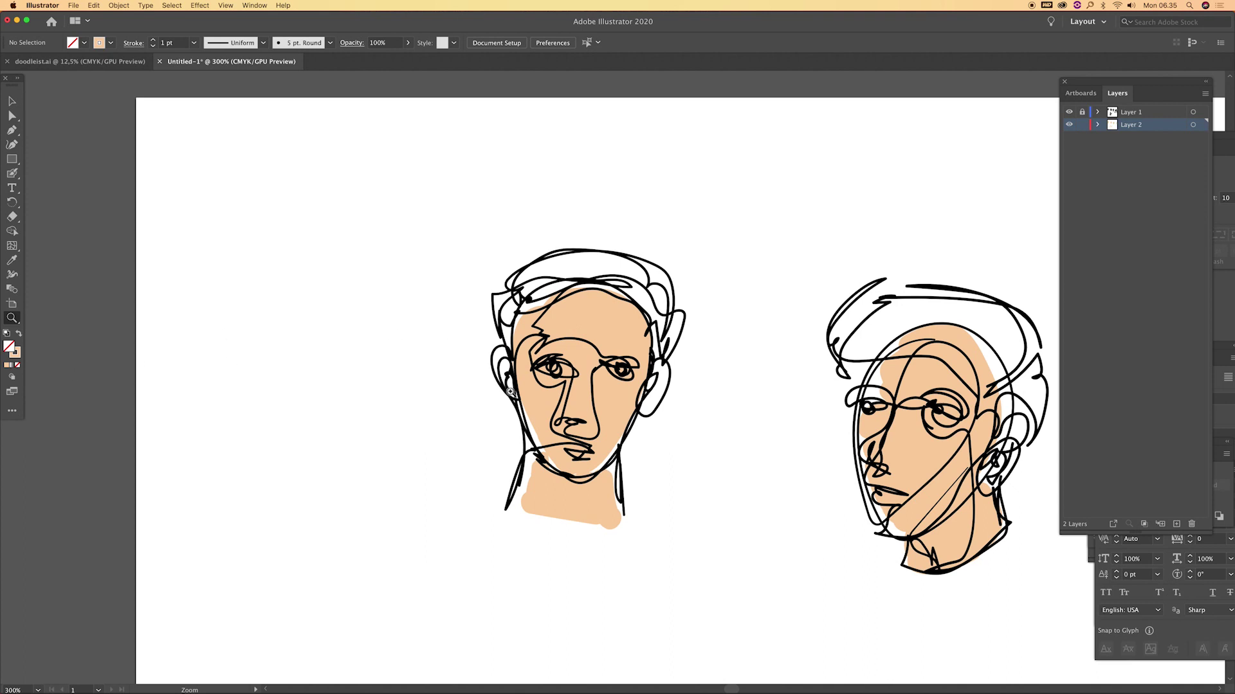
Set the fill to a darker peach skin tone for shading with the Blob Brush.
{"action": "left_click", "coordinate": [17, 355]}
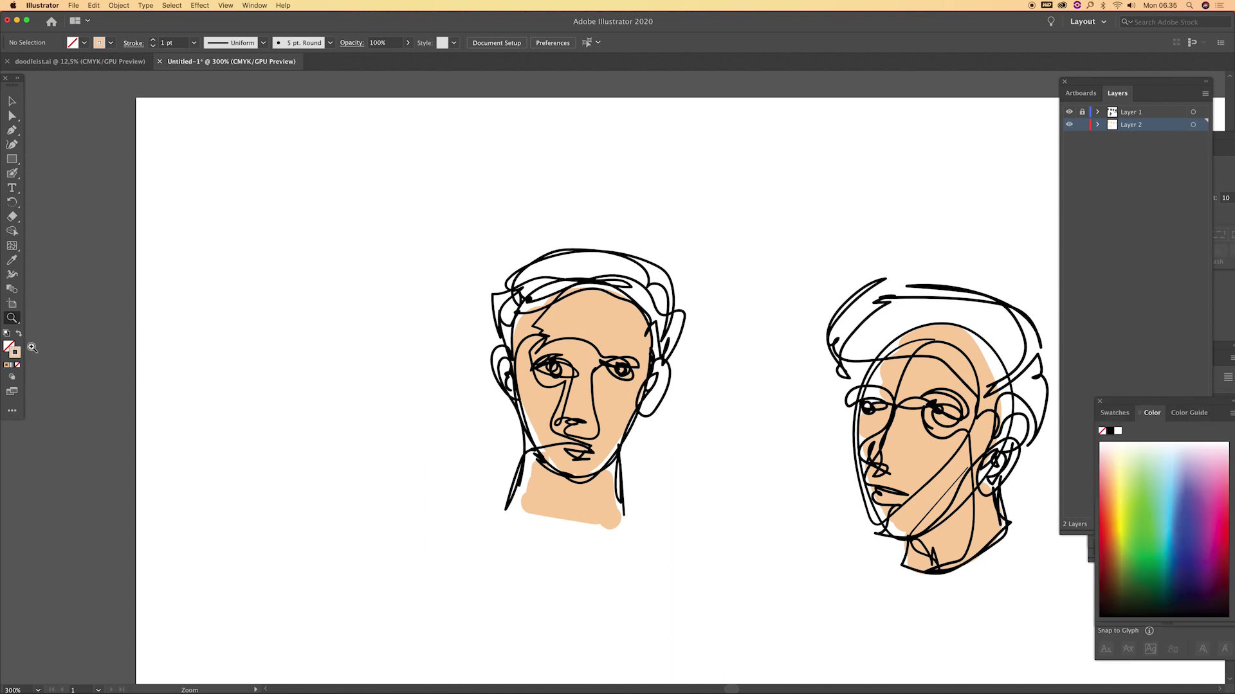
{"action": "double_click", "coordinate": [18, 356]}
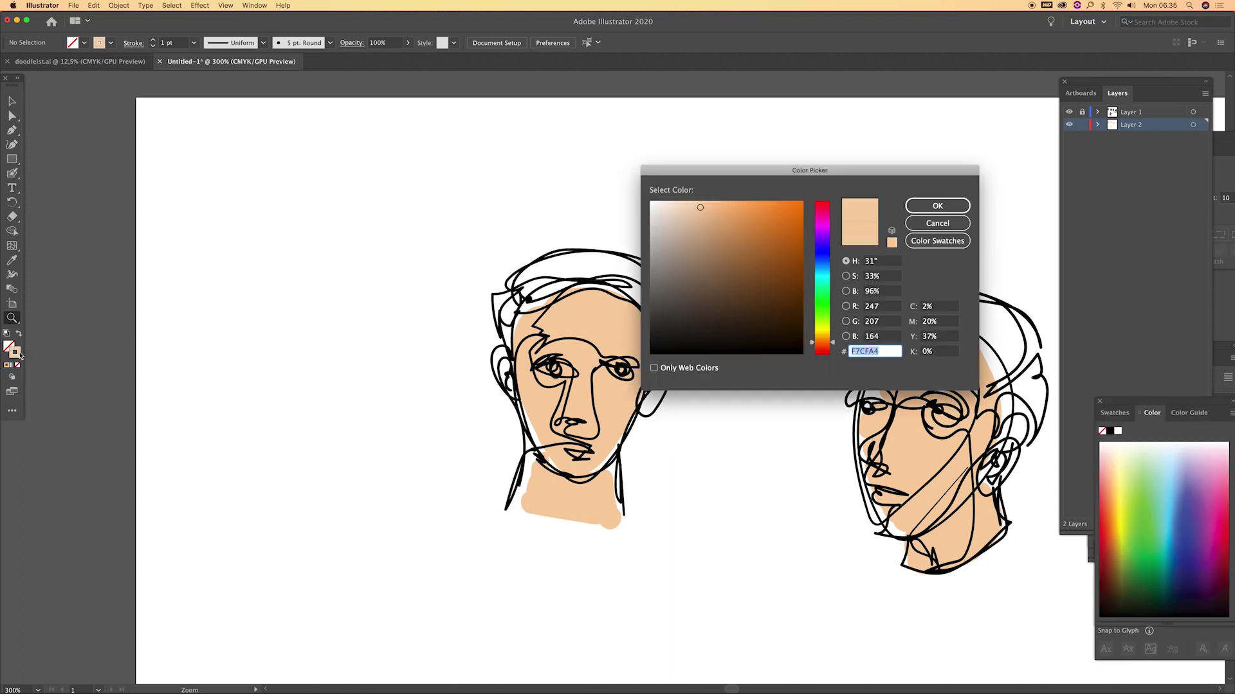
{"action": "left_click", "coordinate": [733, 230]}
{"action": "left_click", "coordinate": [938, 206]}
{"action": "key", "text": "shift+b"}
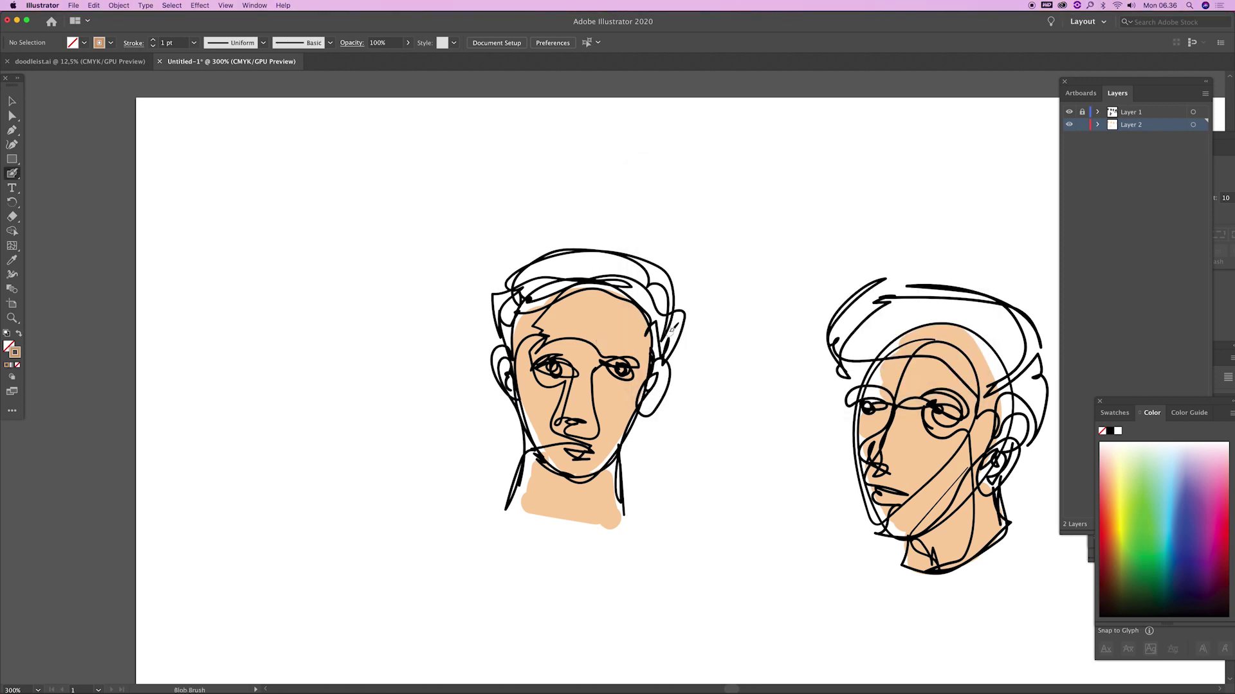
Paint darker peach shading under both eyes, above the lip, over the right ear, forehead and neck.
{"action": "mouse_move", "coordinate": [563, 292]}
{"action": "left_mouse_down"}
{"action": "mouse_move", "coordinate": [516, 318]}
{"action": "mouse_move", "coordinate": [539, 307]}
{"action": "mouse_move", "coordinate": [523, 405]}
{"action": "left_mouse_up"}
{"action": "key", "text": "ctrl+z"}
{"action": "left_click_drag", "start_coordinate": [604, 373], "coordinate": [547, 367]}
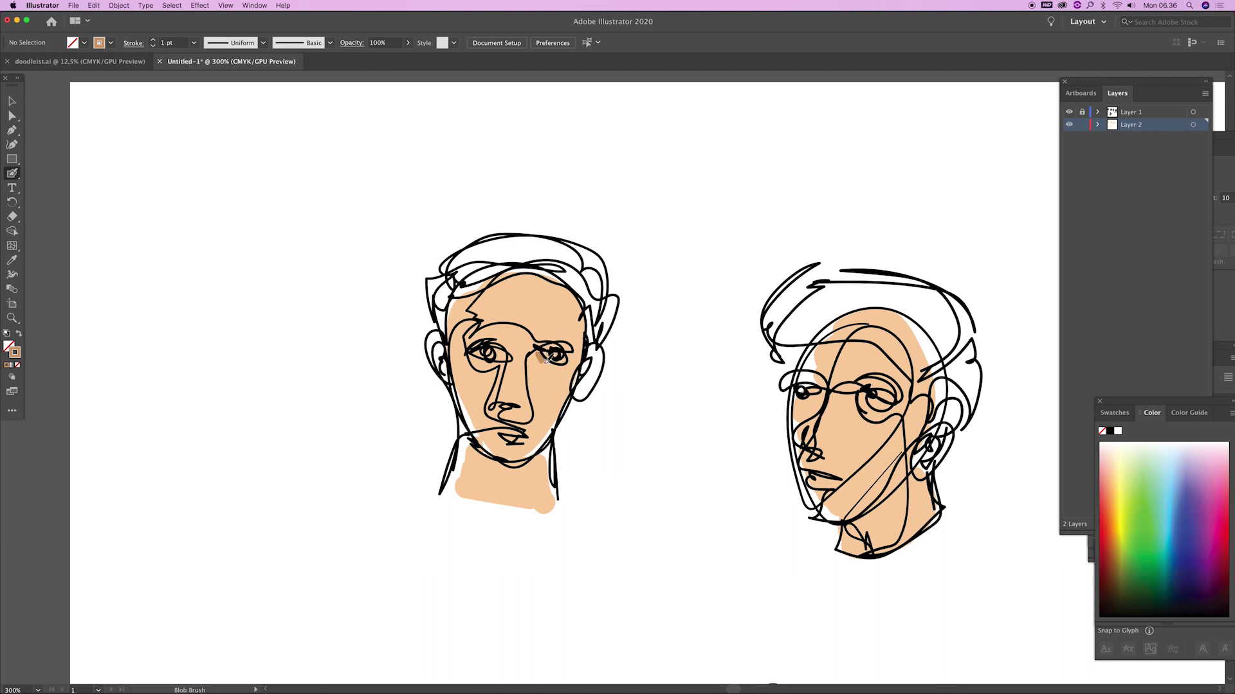
{"action": "mouse_move", "coordinate": [553, 369]}
{"action": "left_mouse_down"}
{"action": "mouse_move", "coordinate": [571, 348]}
{"action": "mouse_move", "coordinate": [534, 386]}
{"action": "mouse_move", "coordinate": [533, 415]}
{"action": "mouse_move", "coordinate": [504, 408]}
{"action": "mouse_move", "coordinate": [522, 411]}
{"action": "left_mouse_up"}
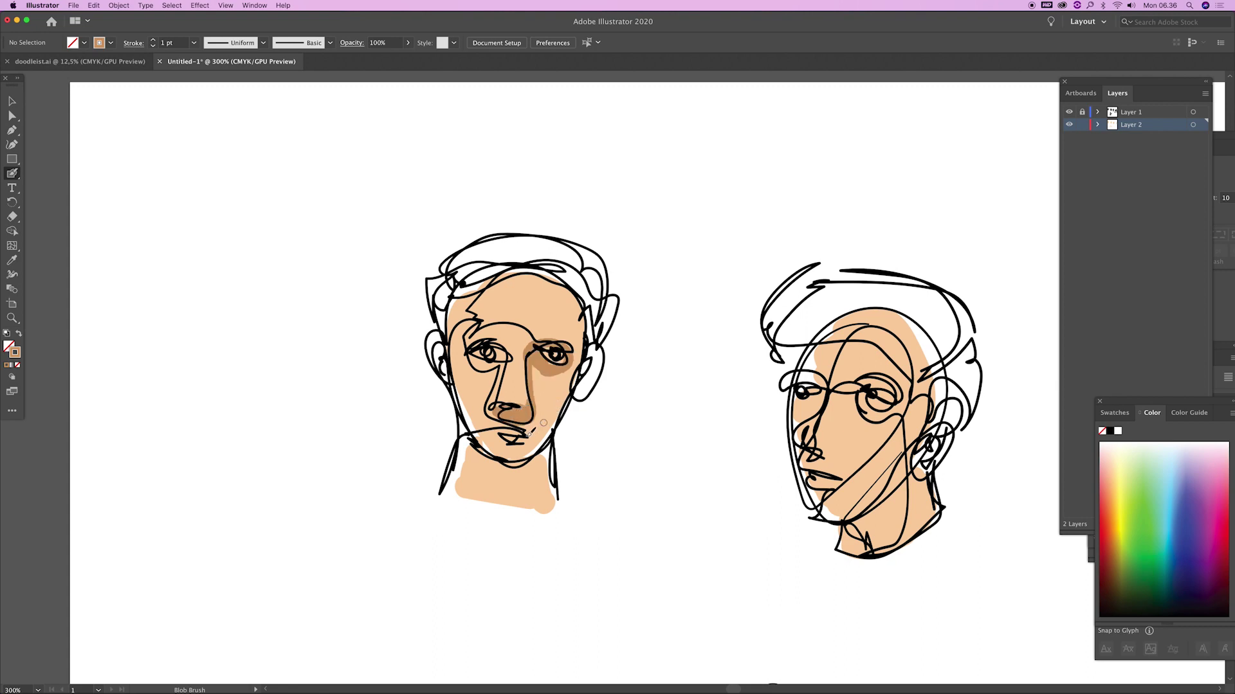
{"action": "left_click_drag", "start_coordinate": [512, 424], "coordinate": [493, 426]}
{"action": "mouse_move", "coordinate": [590, 352]}
{"action": "left_mouse_down"}
{"action": "mouse_move", "coordinate": [588, 389]}
{"action": "mouse_move", "coordinate": [590, 350]}
{"action": "mouse_move", "coordinate": [543, 273]}
{"action": "mouse_move", "coordinate": [439, 293]}
{"action": "mouse_move", "coordinate": [436, 337]}
{"action": "left_mouse_up"}
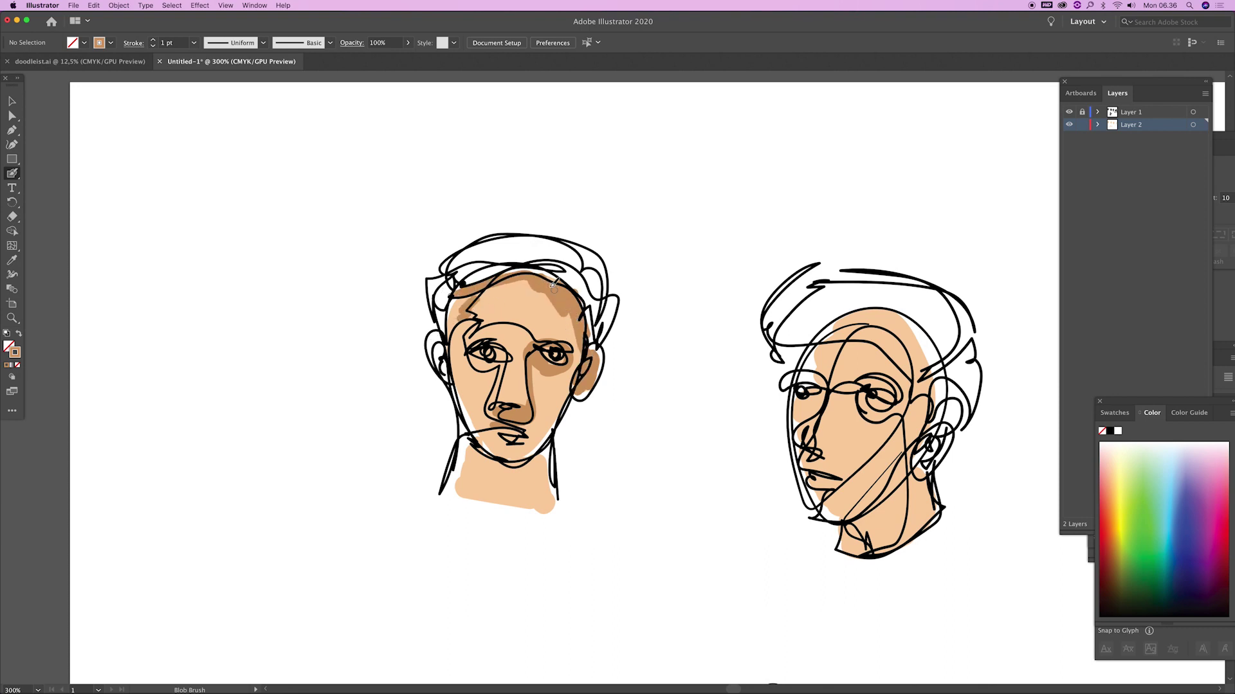
{"action": "mouse_move", "coordinate": [506, 458]}
{"action": "left_mouse_down"}
{"action": "mouse_move", "coordinate": [518, 476]}
{"action": "mouse_move", "coordinate": [548, 454]}
{"action": "mouse_move", "coordinate": [488, 458]}
{"action": "mouse_move", "coordinate": [515, 494]}
{"action": "mouse_move", "coordinate": [540, 457]}
{"action": "mouse_move", "coordinate": [517, 474]}
{"action": "mouse_move", "coordinate": [547, 505]}
{"action": "left_mouse_up"}
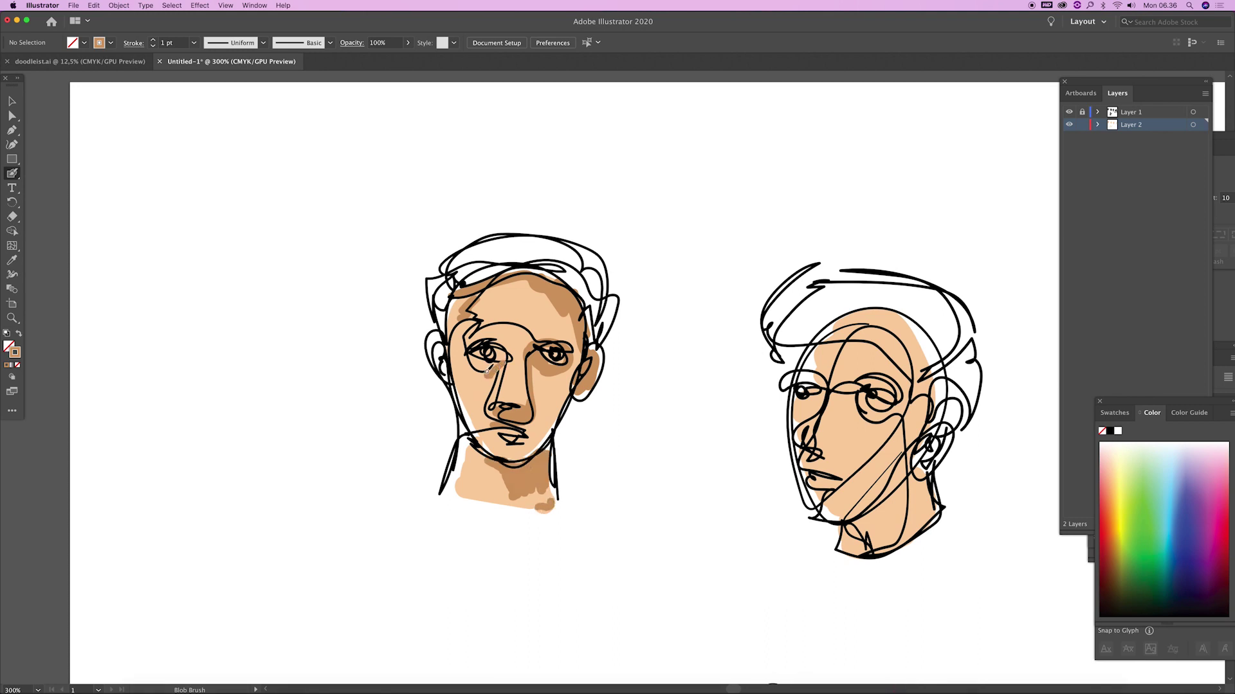
{"action": "left_click_drag", "start_coordinate": [487, 371], "coordinate": [505, 362]}
{"action": "scroll", "coordinate": [582, 444], "scroll_direction": "down", "scroll_amount": 2}
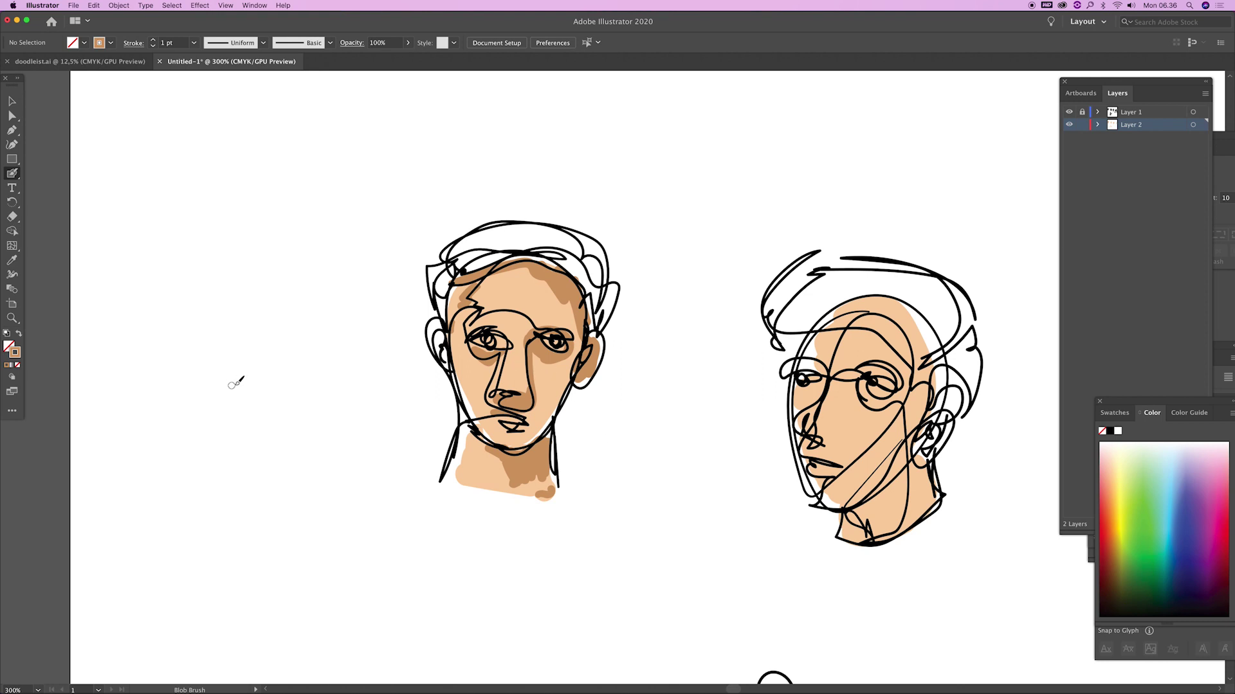
Sample the skin colour, then set the fill to dark brown 603C1C.
{"action": "key", "text": "i"}
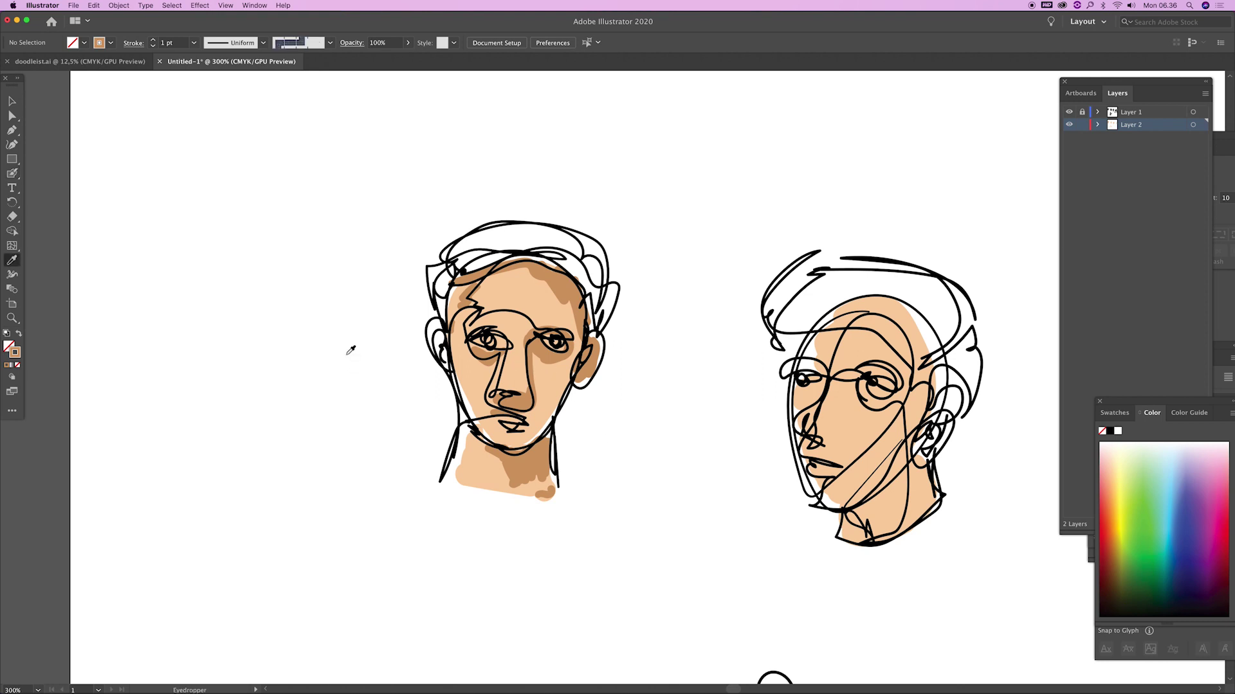
{"action": "left_click", "coordinate": [352, 354]}
{"action": "key", "text": "shift+b"}
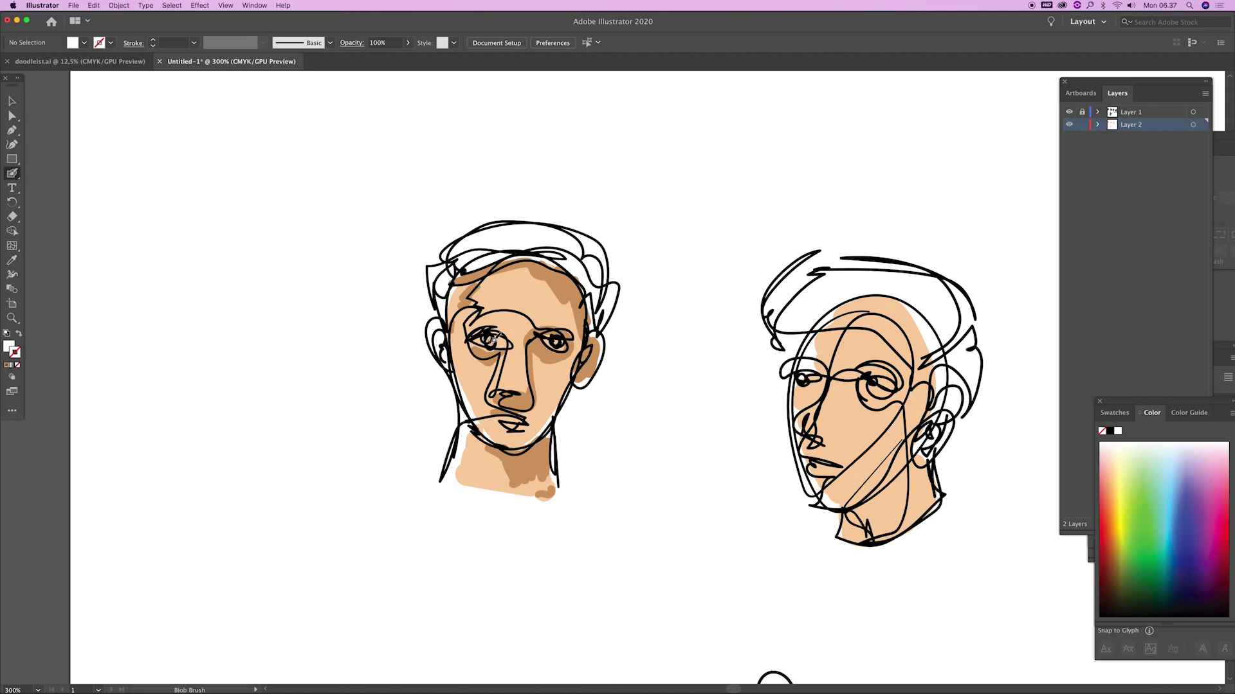
{"action": "key", "text": "shift+x"}
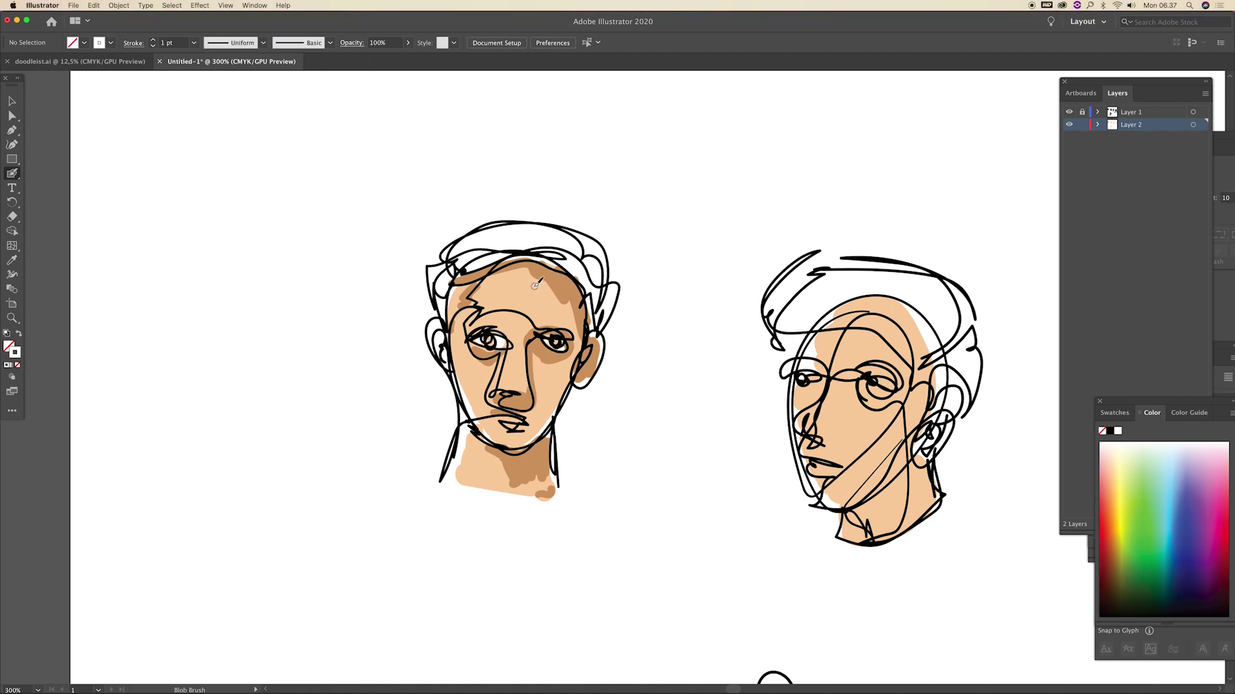
{"action": "key", "text": "i"}
{"action": "left_click", "coordinate": [531, 273]}
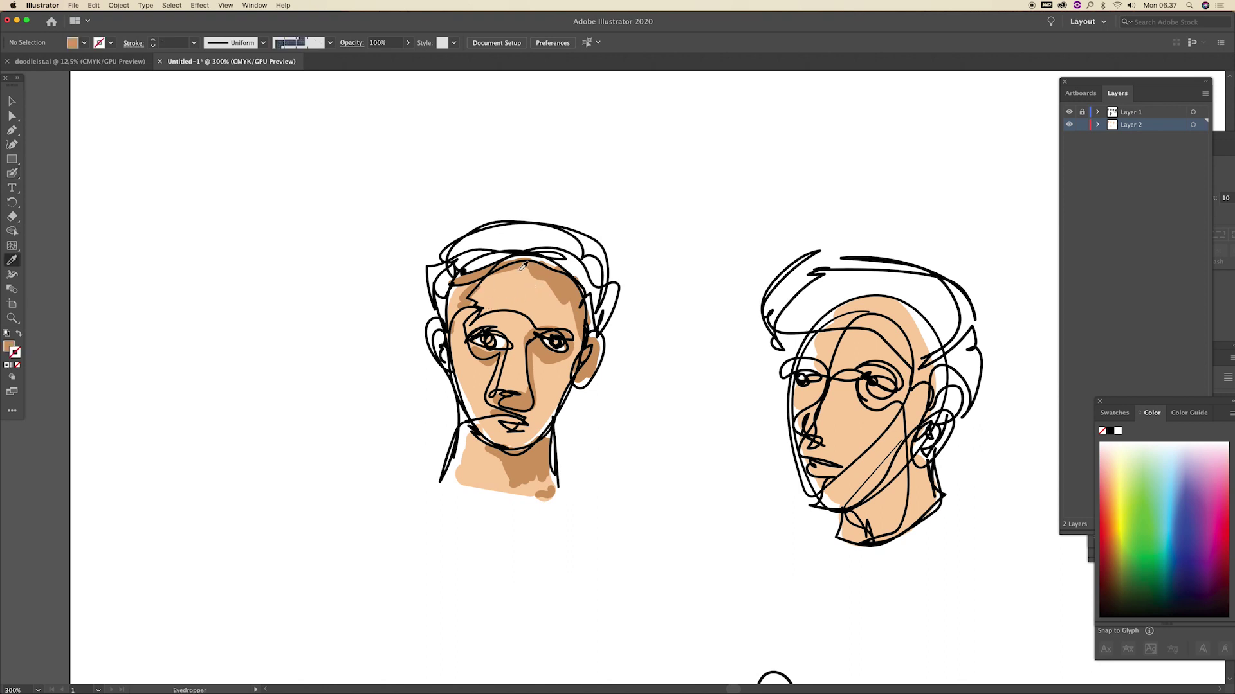
{"action": "double_click", "coordinate": [9, 347]}
{"action": "left_click_drag", "start_coordinate": [708, 275], "coordinate": [759, 296]}
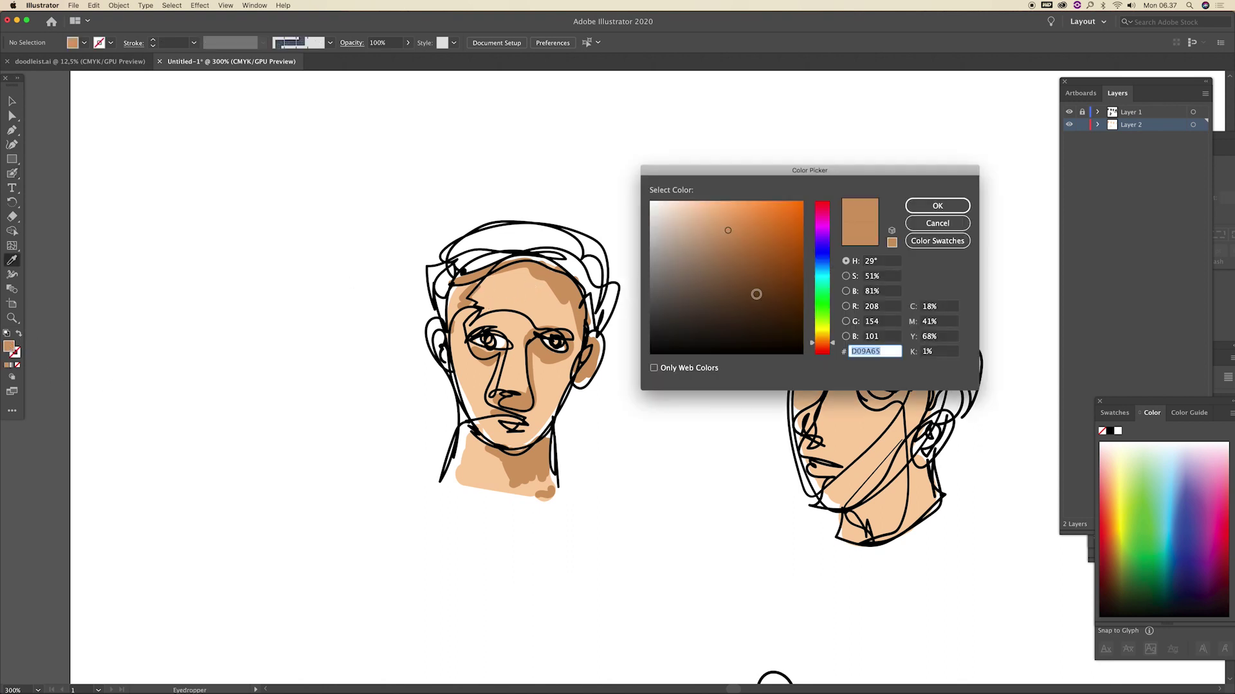
{"action": "key", "text": "Return"}
Paint the first head's hair dark brown with the Blob Brush.
{"action": "key", "text": "shift+b"}
{"action": "mouse_move", "coordinate": [586, 282]}
{"action": "left_mouse_down"}
{"action": "mouse_move", "coordinate": [580, 259]}
{"action": "mouse_move", "coordinate": [599, 313]}
{"action": "left_mouse_up"}
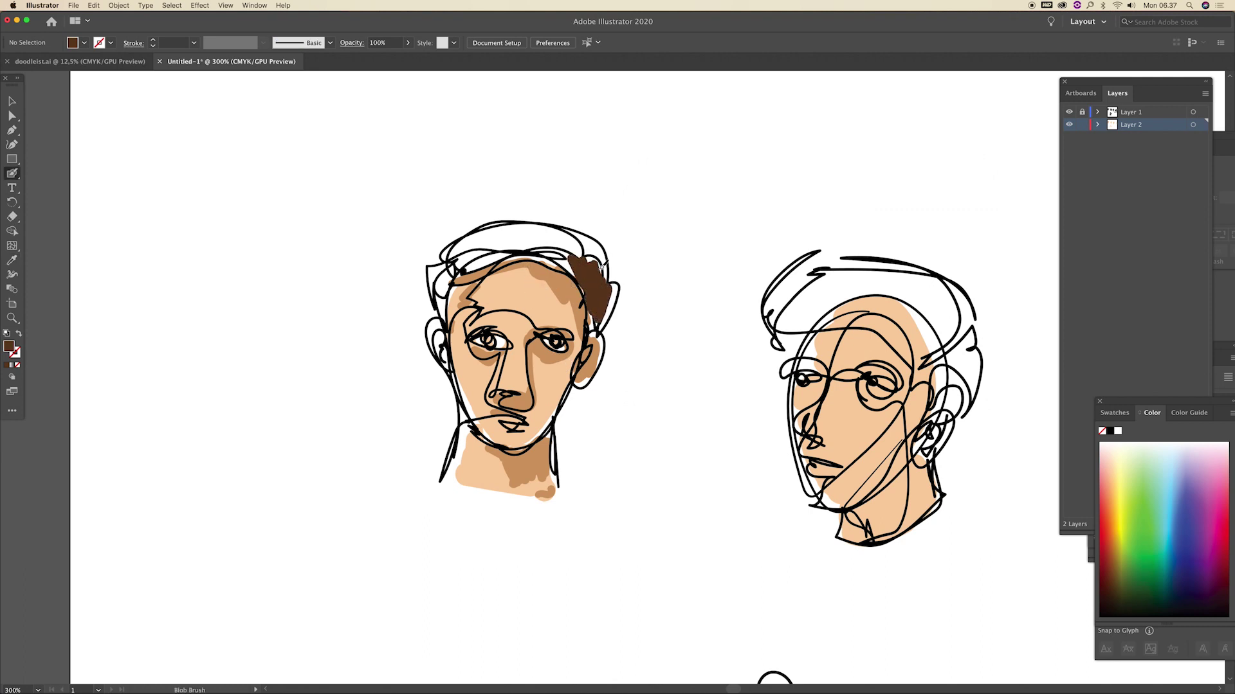
{"action": "mouse_move", "coordinate": [599, 313]}
{"action": "left_mouse_down"}
{"action": "mouse_move", "coordinate": [445, 246]}
{"action": "mouse_move", "coordinate": [570, 264]}
{"action": "mouse_move", "coordinate": [455, 273]}
{"action": "left_mouse_up"}
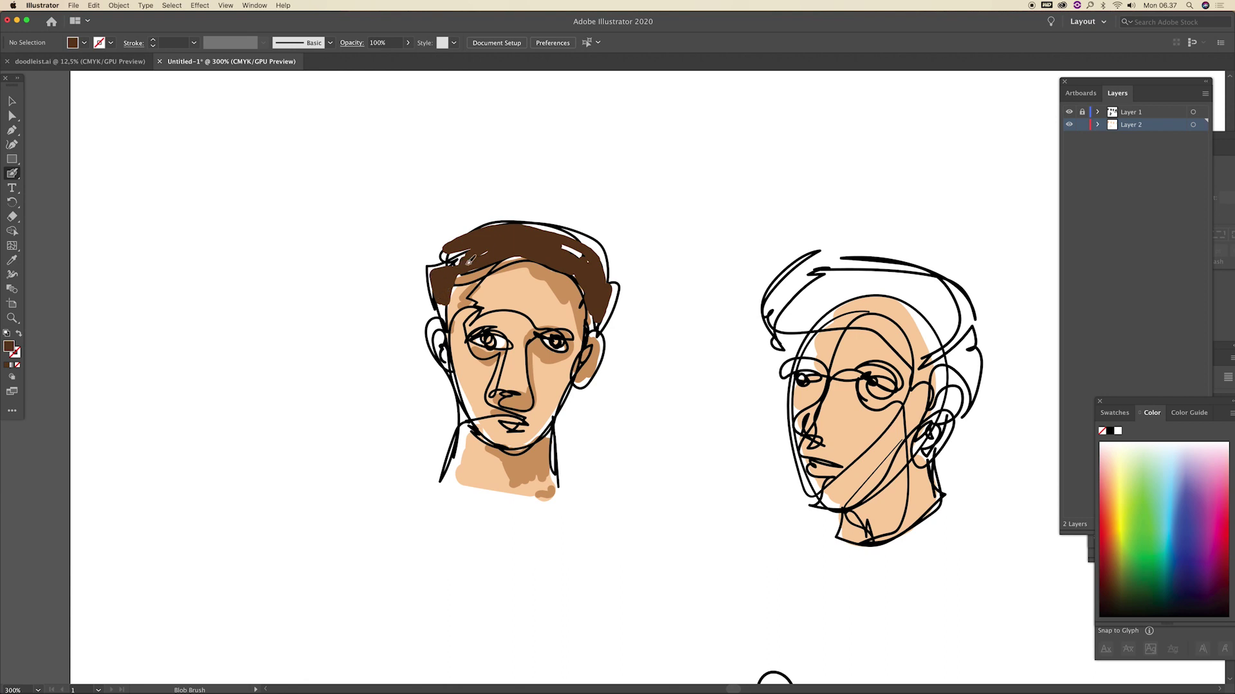
{"action": "left_click_drag", "start_coordinate": [456, 273], "coordinate": [585, 253]}
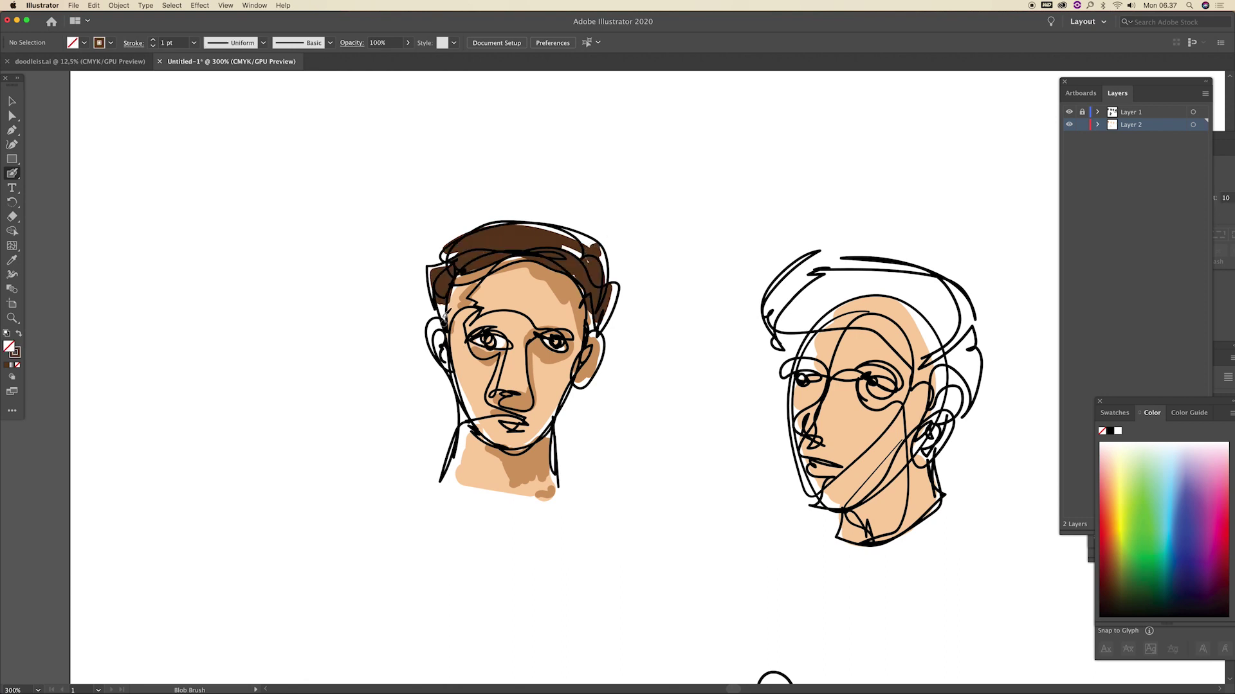
Sample the peach skin tone and paint the left ear with it.
{"action": "key", "text": "i"}
{"action": "left_click", "coordinate": [479, 360]}
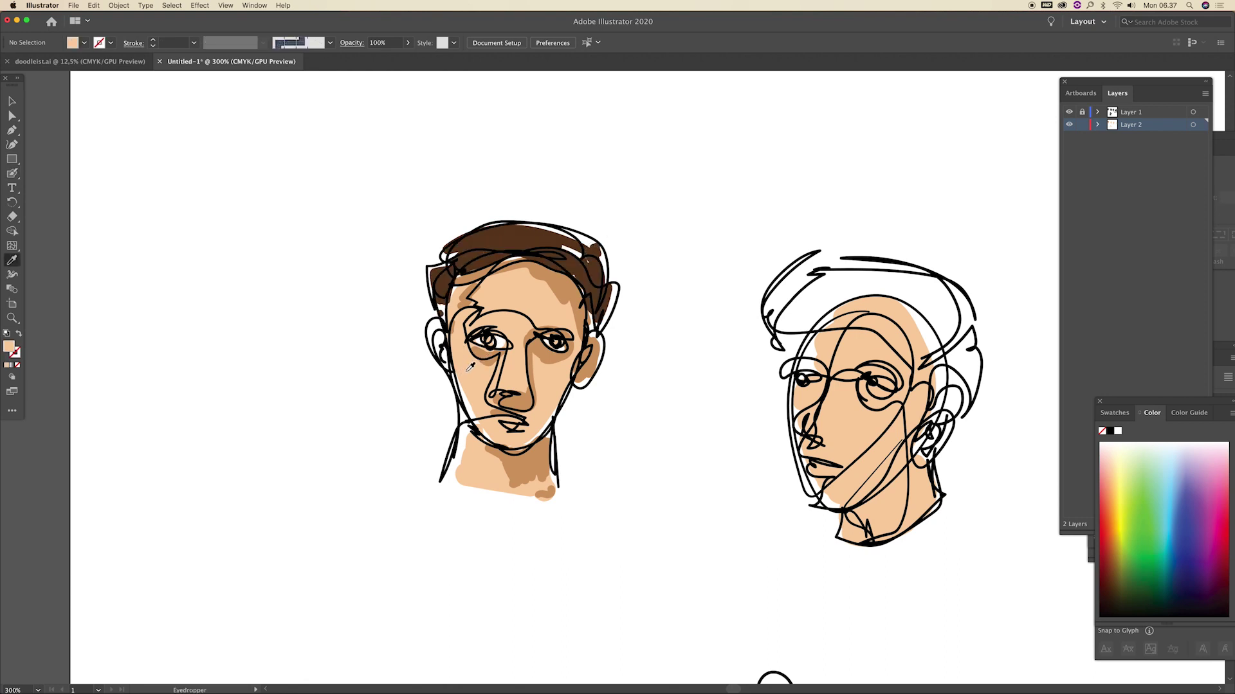
{"action": "left_click_drag", "start_coordinate": [444, 344], "coordinate": [442, 353]}
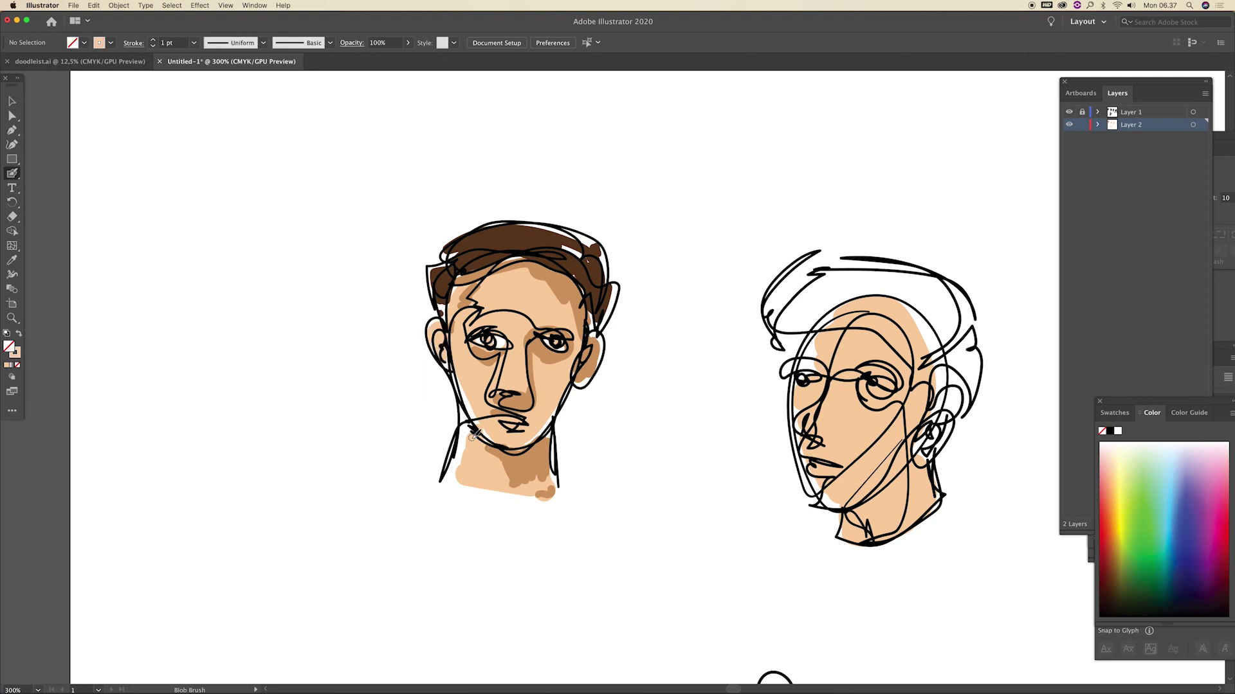
{"action": "key", "text": "z"}
{"action": "left_click", "coordinate": [624, 391], "text": "alt"}
{"action": "left_click_drag", "start_coordinate": [640, 428], "coordinate": [598, 403]}
Zoom to 400% on the first face and hide Layer 2's colour fills.
{"action": "left_click", "coordinate": [552, 324]}
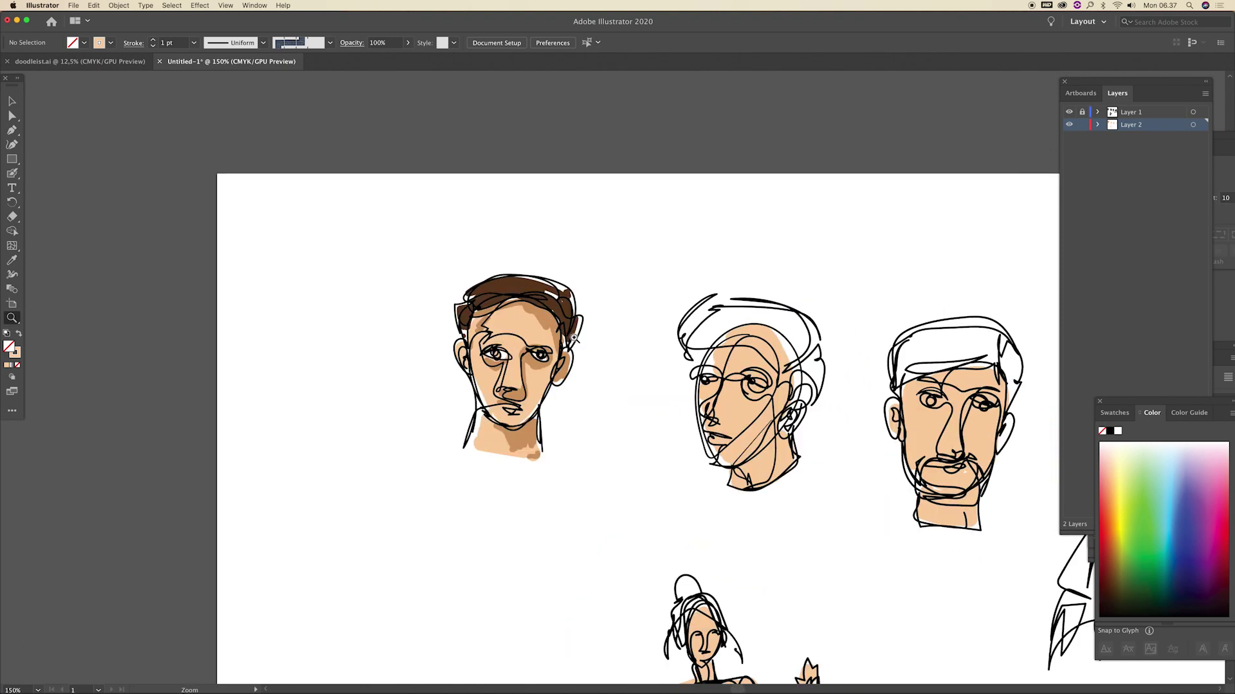
{"action": "left_click", "coordinate": [592, 381]}
{"action": "scroll", "coordinate": [563, 371], "scroll_direction": "left", "scroll_amount": 3}
{"action": "scroll", "coordinate": [563, 371], "scroll_direction": "up", "scroll_amount": 2}
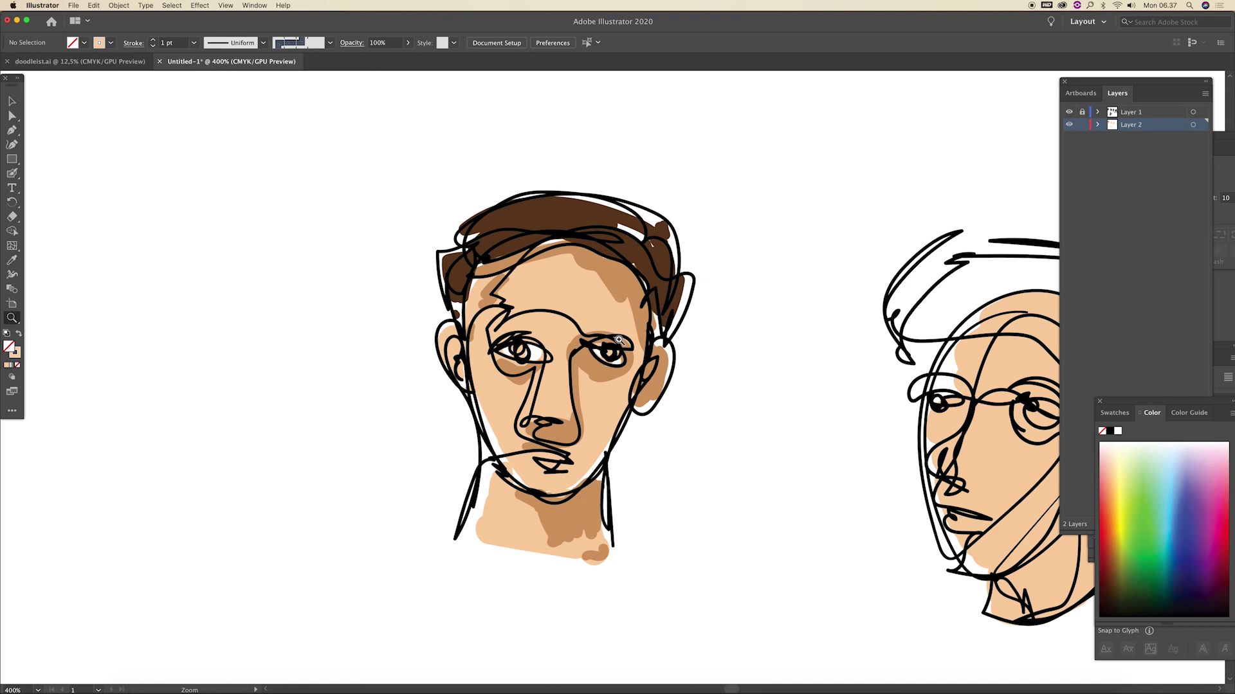
{"action": "left_click", "coordinate": [1070, 126]}
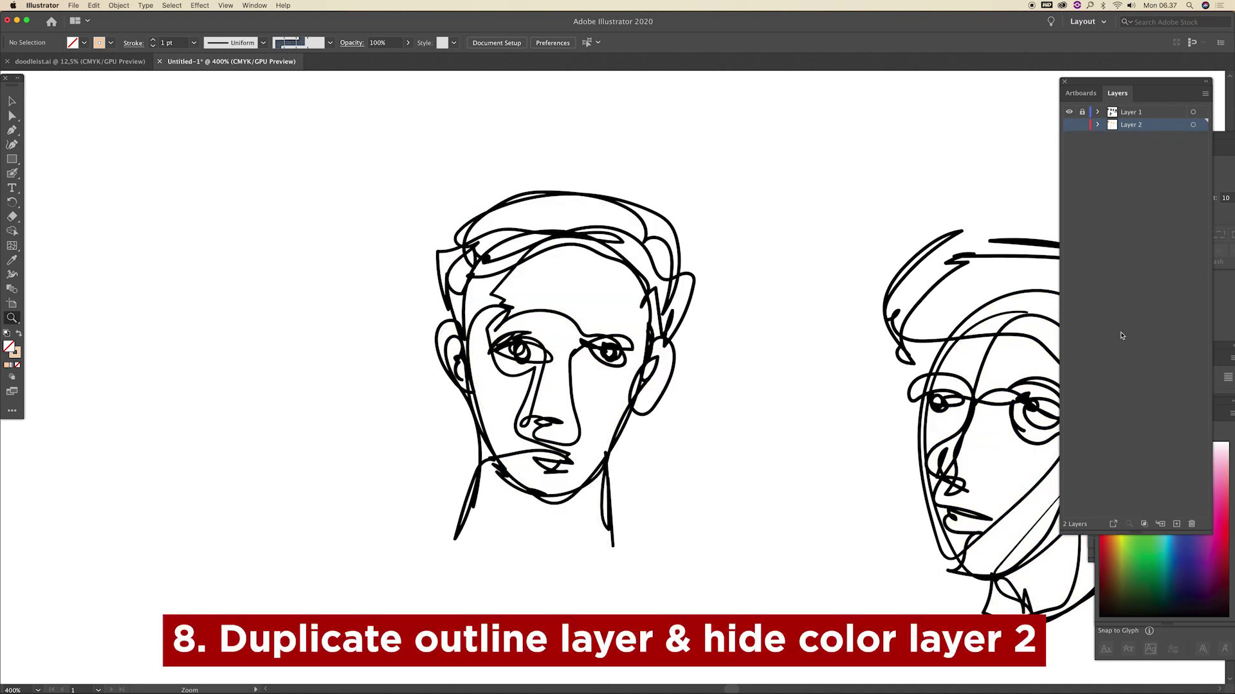
Duplicate Layer 1 as Layer 1 copy, lock Layer 1, and select the first face's outline.
{"action": "left_click", "coordinate": [1144, 113]}
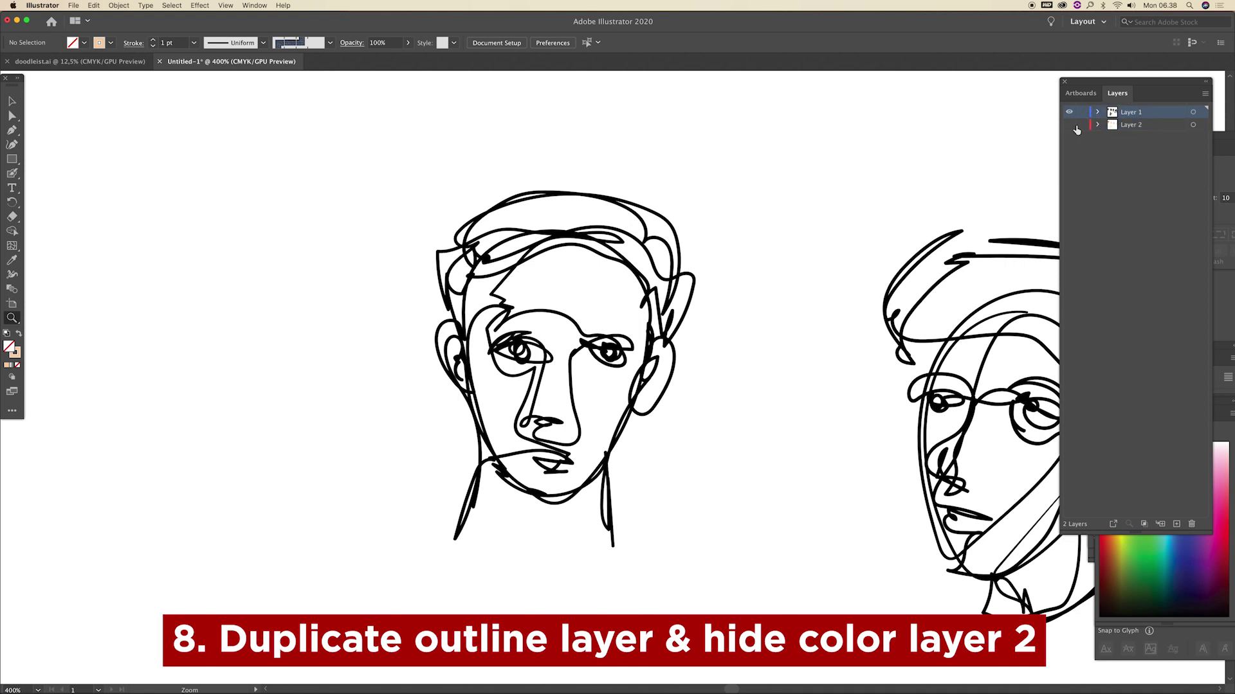
{"action": "left_click_drag", "start_coordinate": [1133, 115], "coordinate": [1180, 526]}
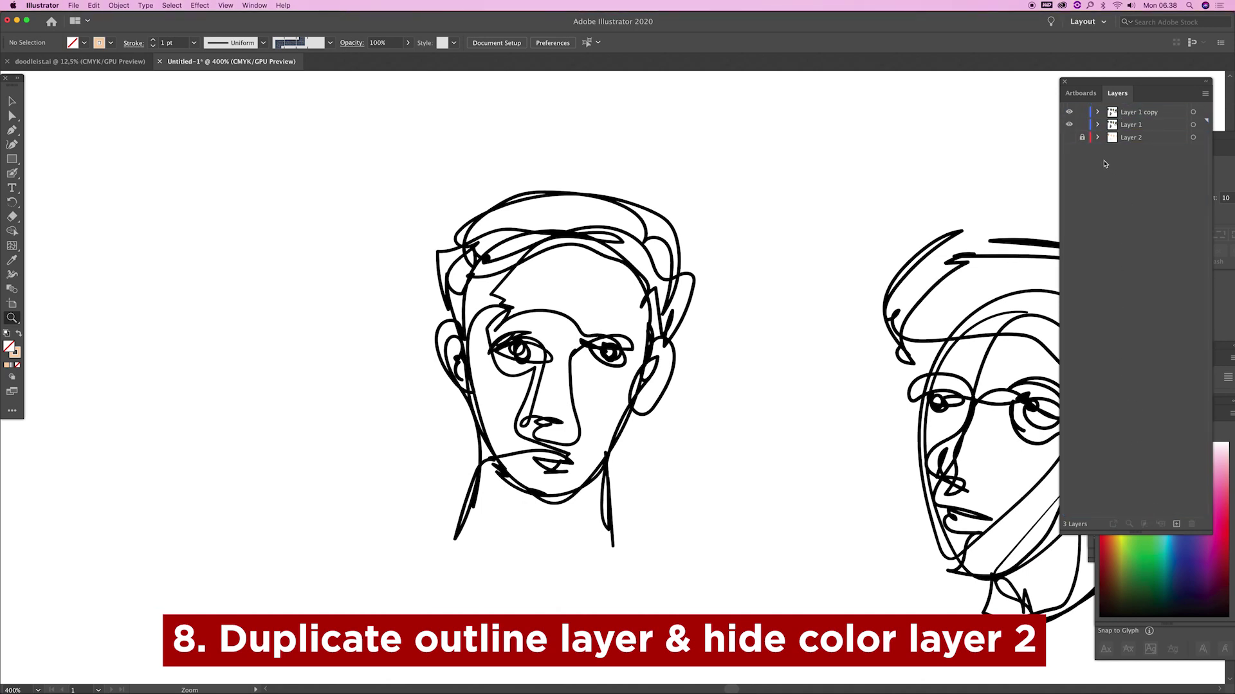
{"action": "left_click", "coordinate": [1083, 124]}
{"action": "left_click", "coordinate": [1136, 116]}
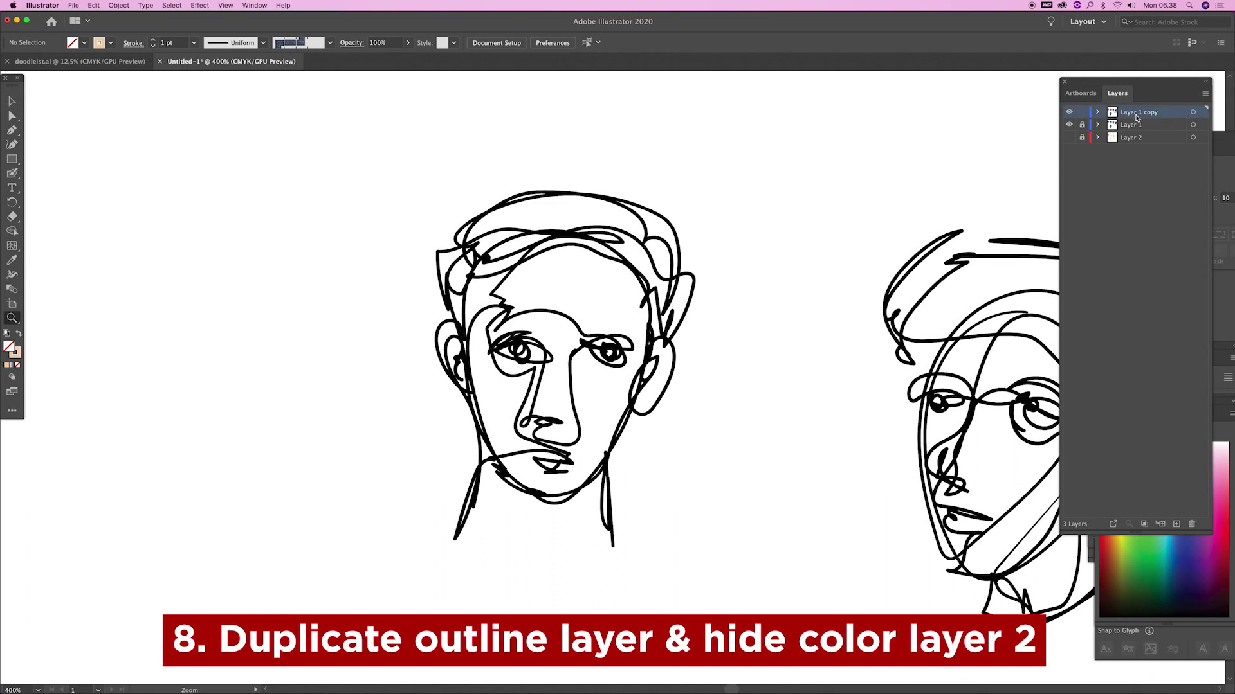
{"action": "key", "text": "v"}
{"action": "left_click", "coordinate": [594, 347]}
{"action": "left_click_drag", "start_coordinate": [604, 378], "coordinate": [575, 350]}
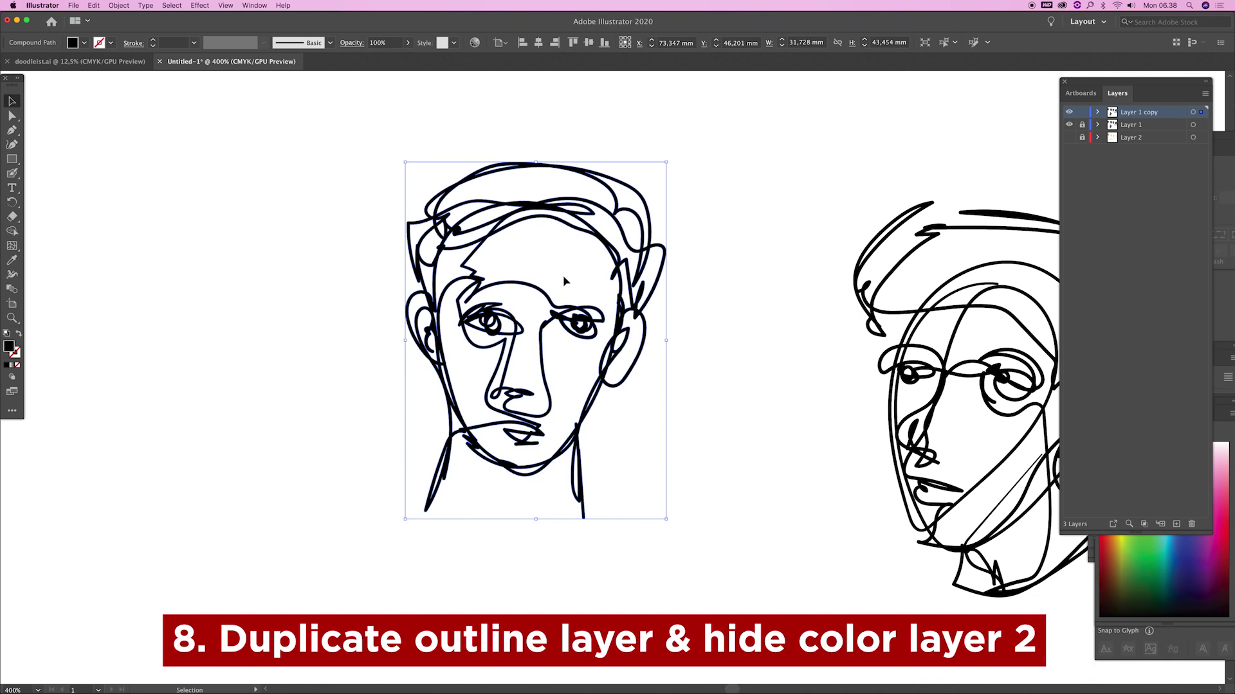
Switch to the Shape Builder tool (Shift+M) on the selected face outline.
{"action": "key", "text": "shift+m"}
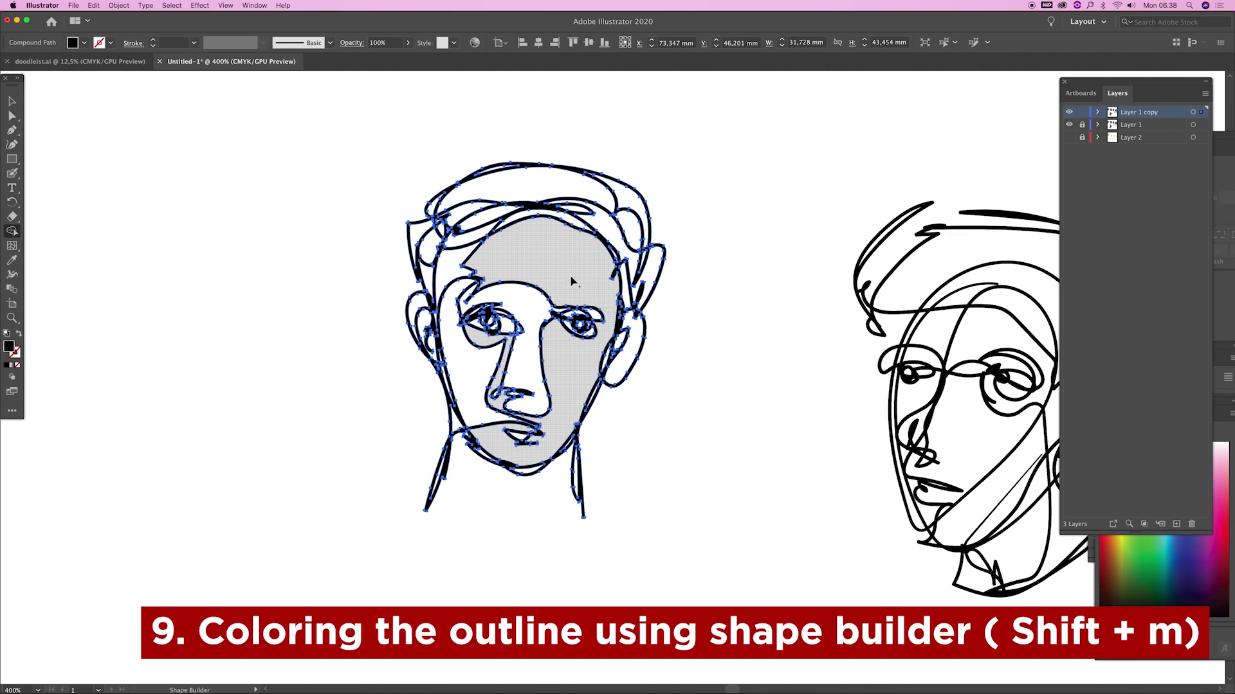
Merge the face region into one shape and set the fill colour to pink.
{"action": "left_click", "coordinate": [572, 284]}
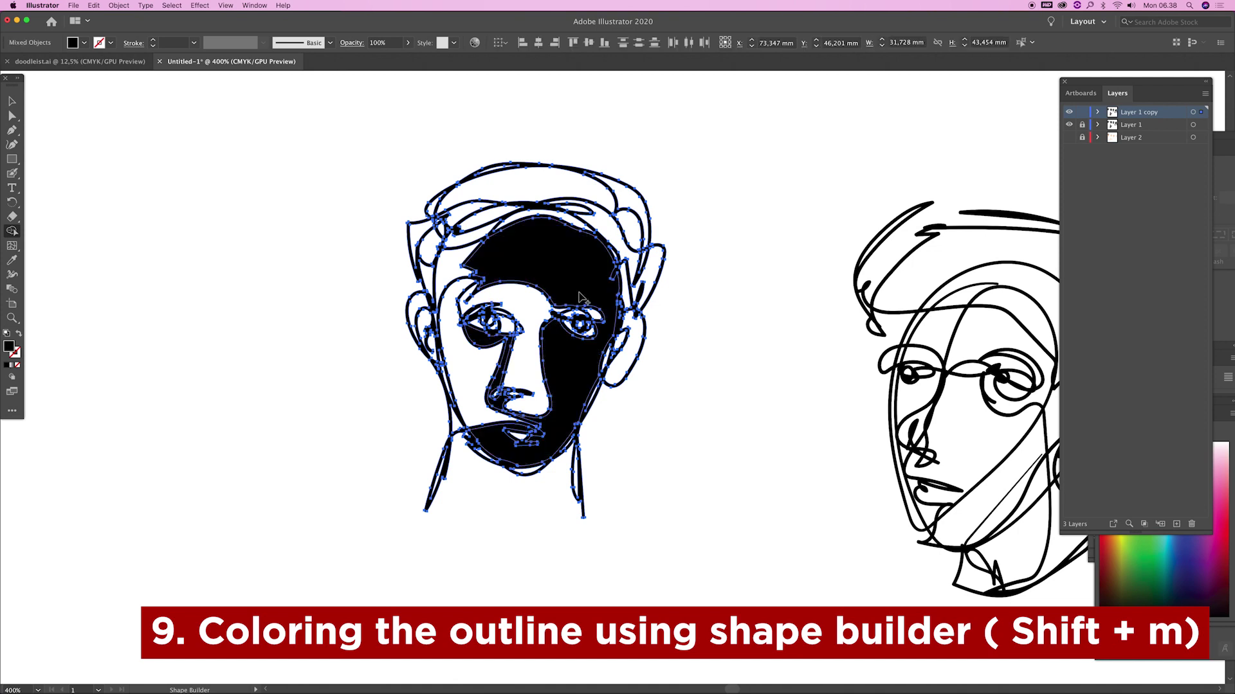
{"action": "left_click", "coordinate": [502, 265]}
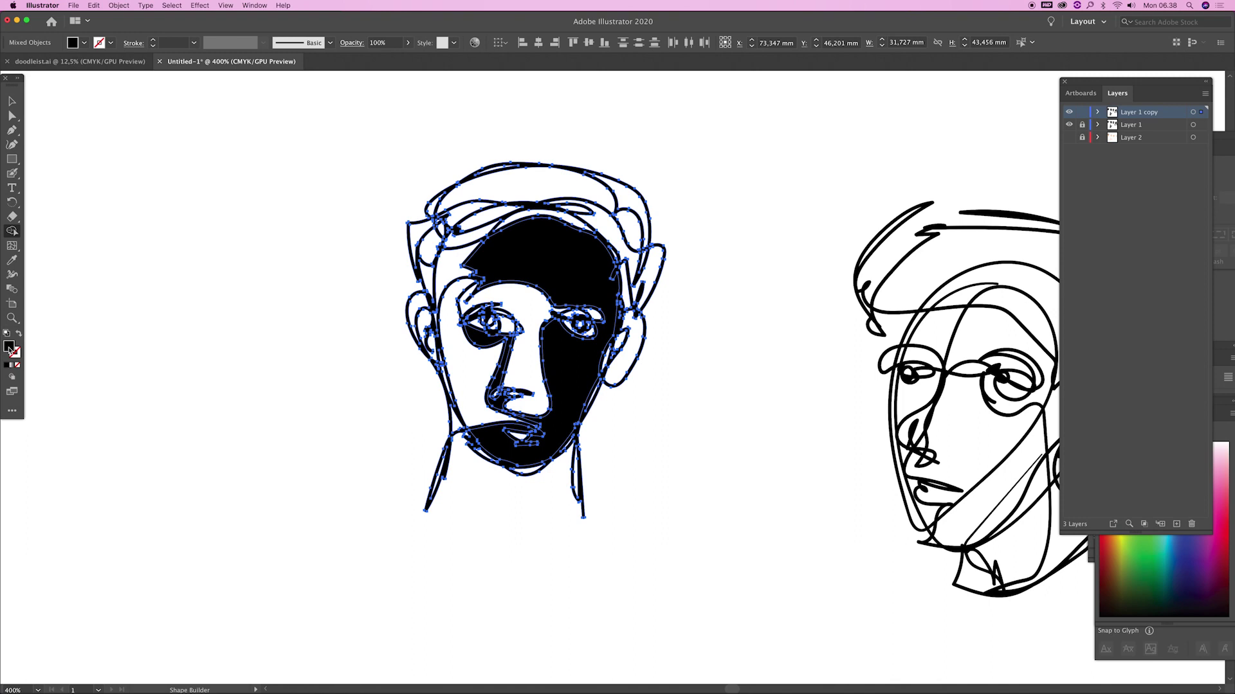
{"action": "double_click", "coordinate": [9, 347]}
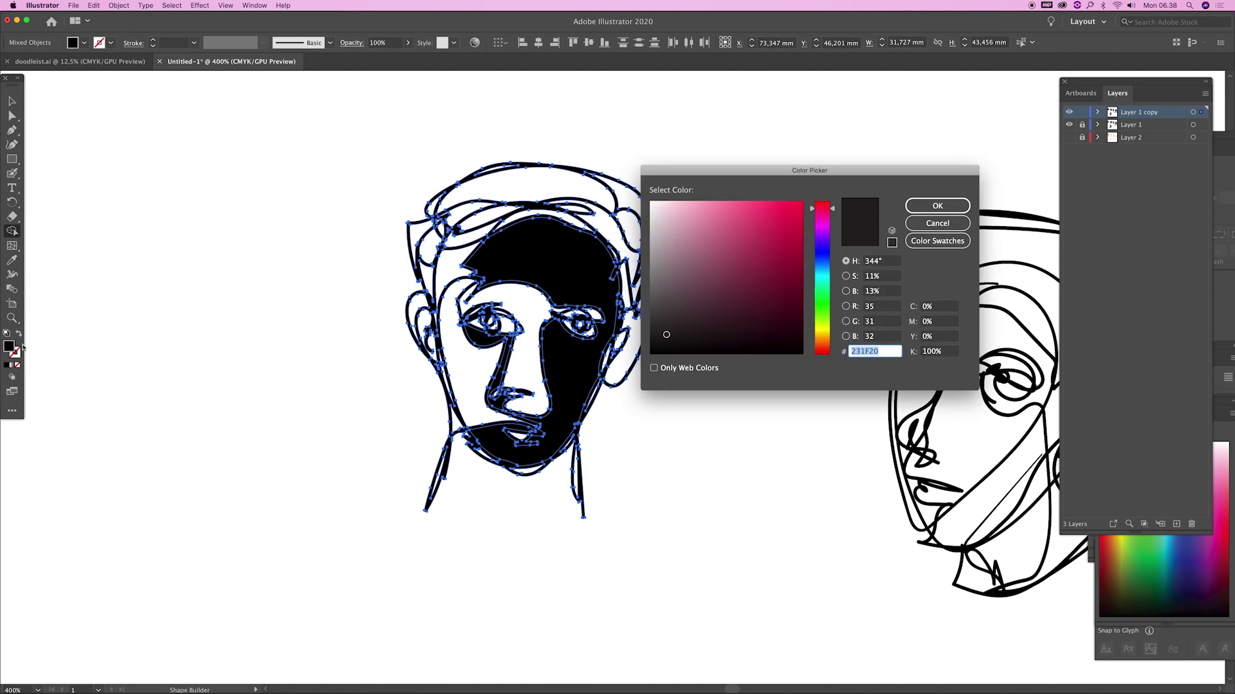
{"action": "type", "text": "21201D"}
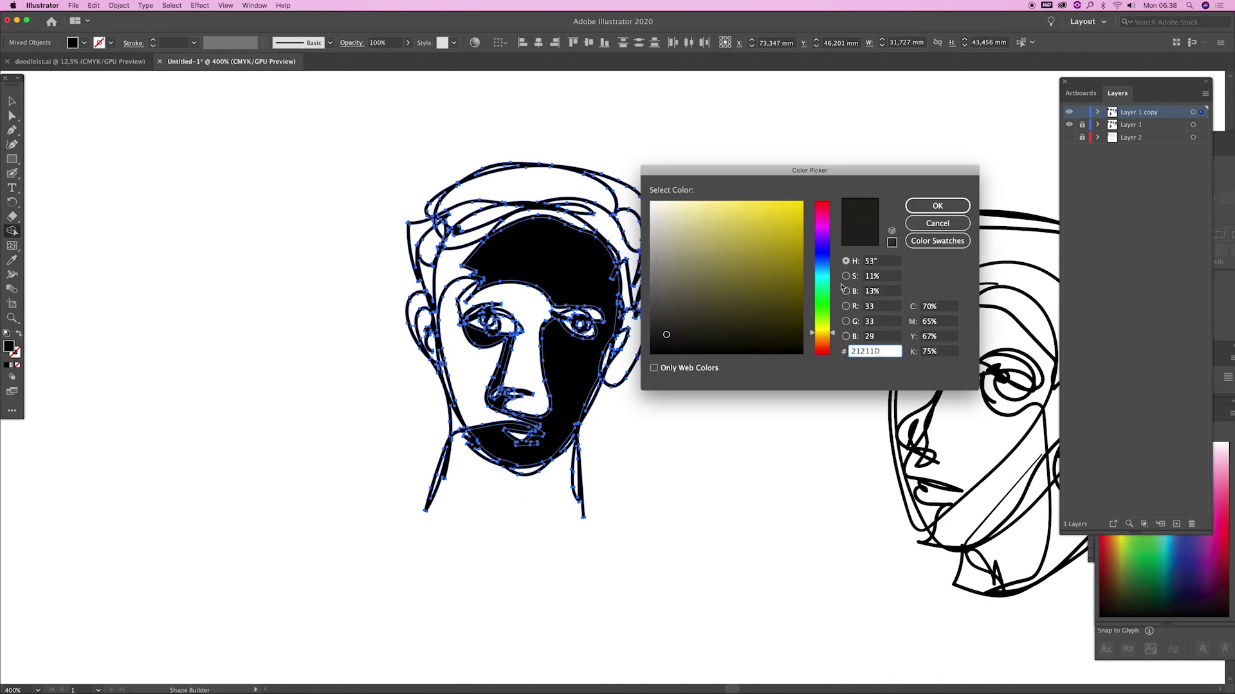
{"action": "left_click_drag", "start_coordinate": [826, 328], "coordinate": [821, 332]}
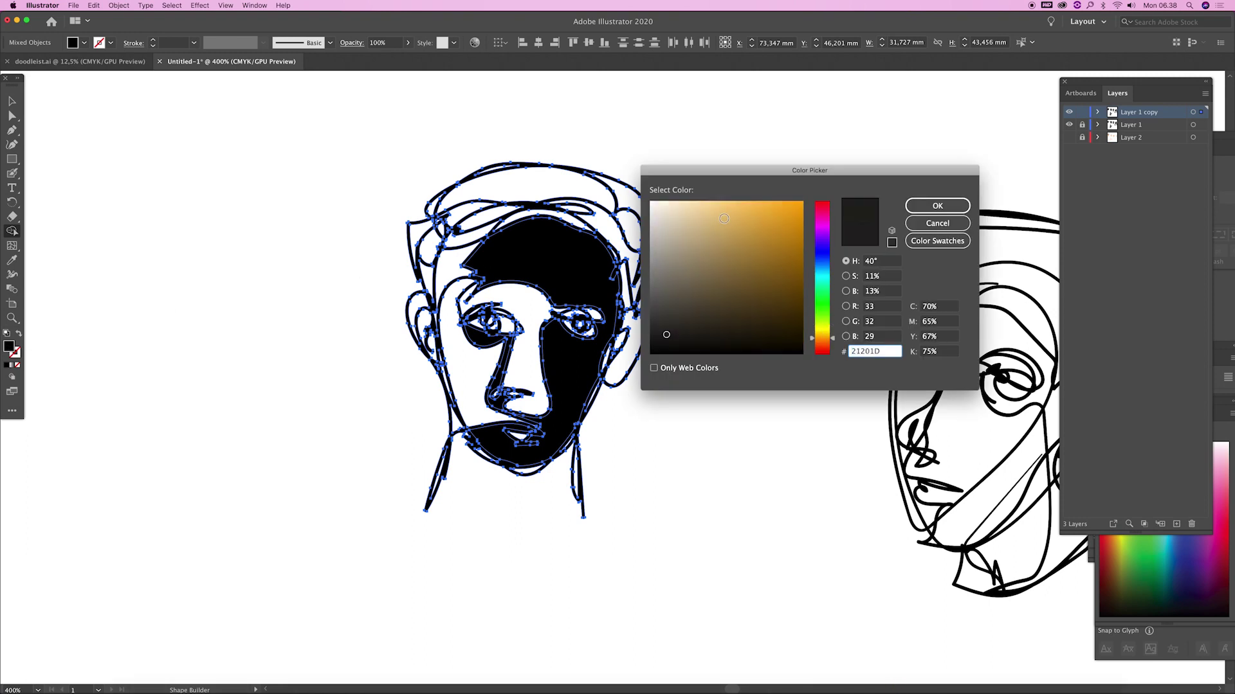
{"action": "left_click_drag", "start_coordinate": [825, 233], "coordinate": [825, 202]}
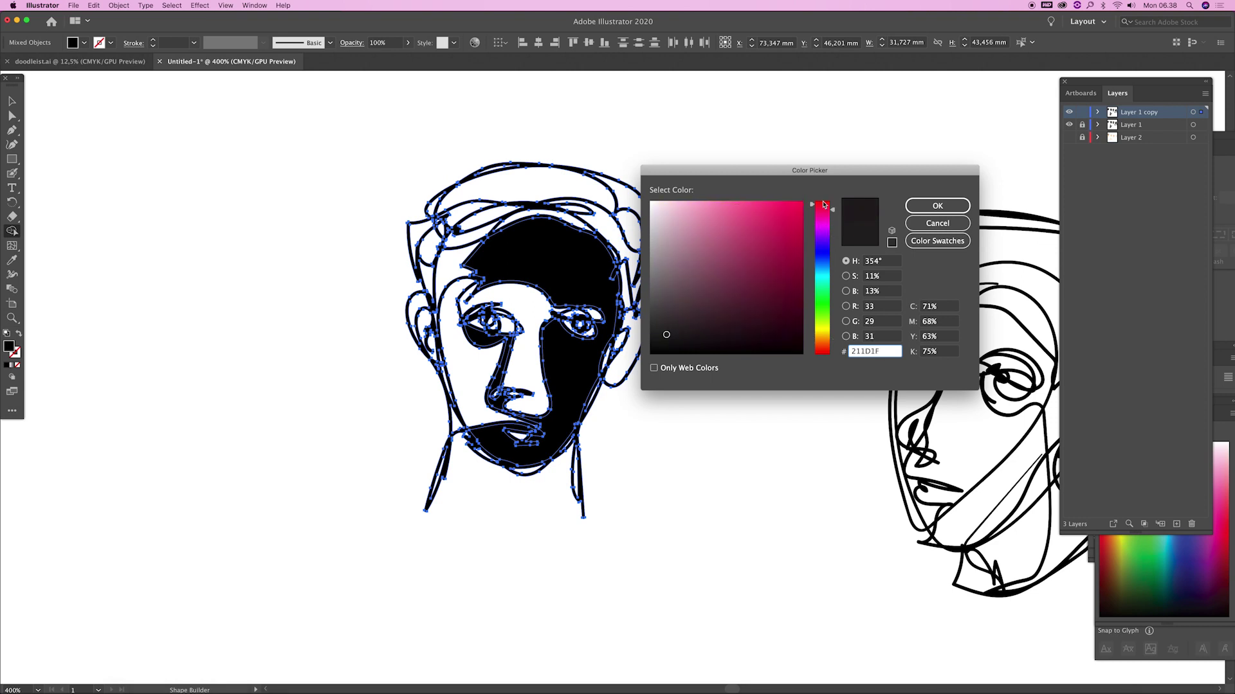
{"action": "left_click", "coordinate": [700, 205]}
{"action": "left_click", "coordinate": [937, 206]}
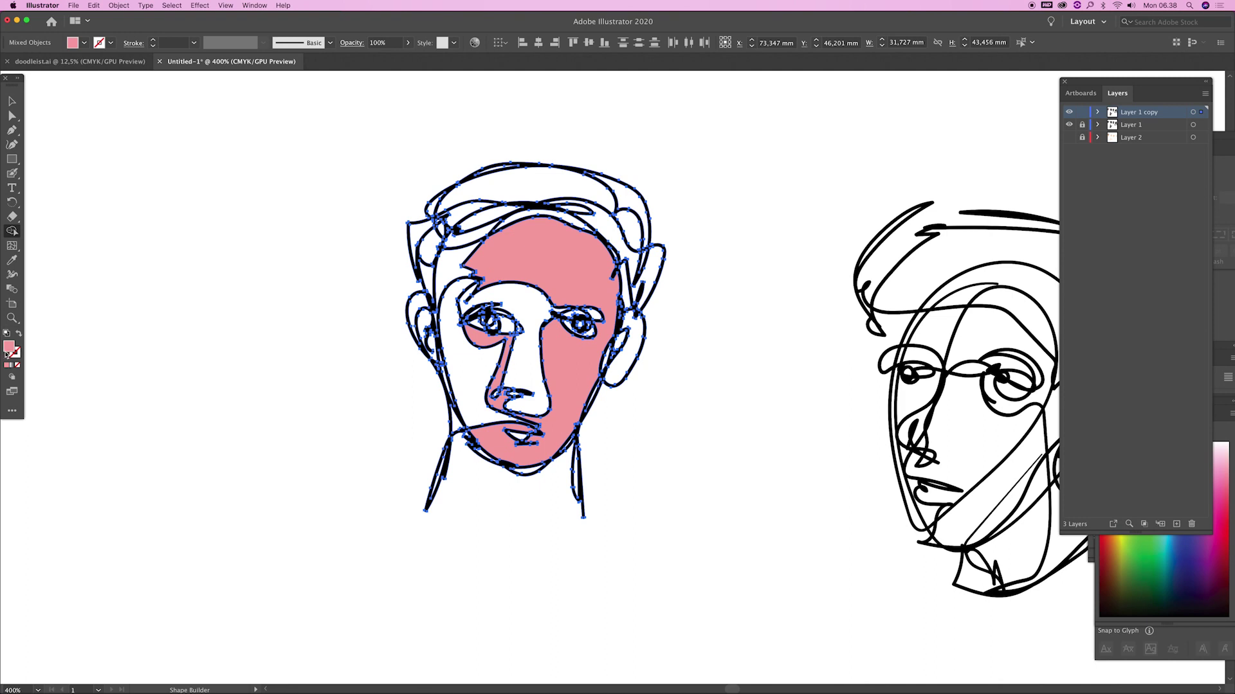
Fill the left cheek region yellow.
{"action": "double_click", "coordinate": [8, 348]}
{"action": "left_click", "coordinate": [750, 217]}
{"action": "left_click", "coordinate": [937, 206]}
{"action": "left_click", "coordinate": [479, 363]}
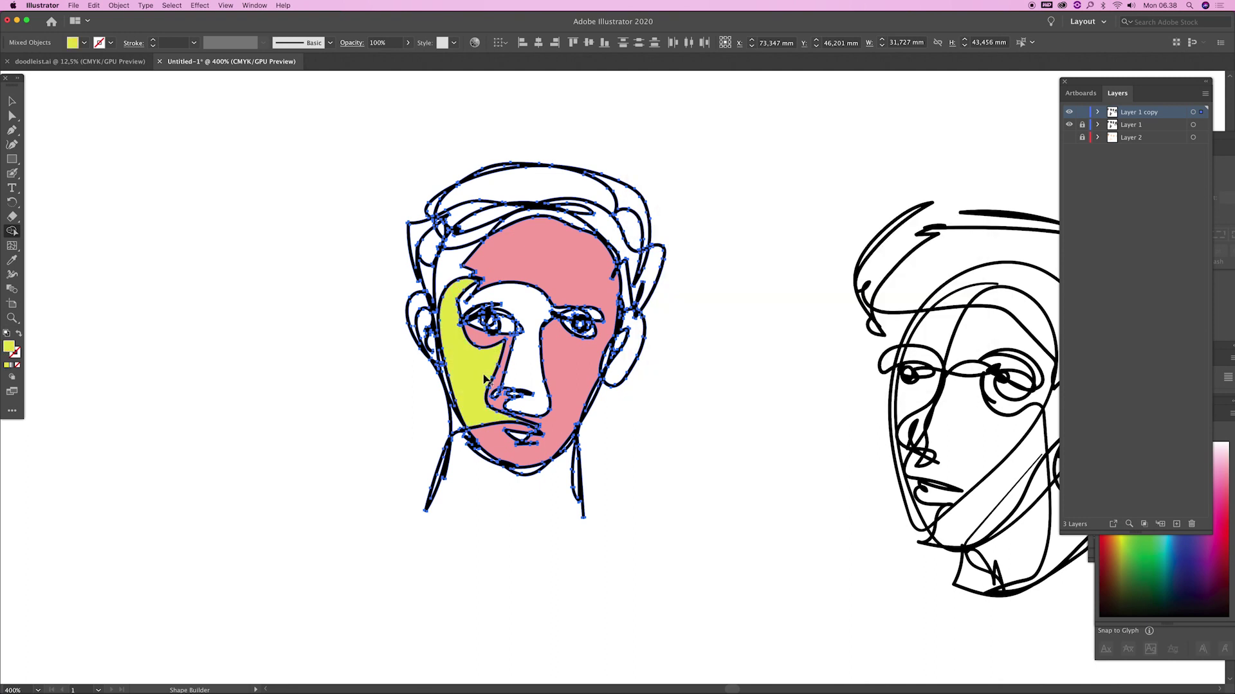
Fill the eyes-and-nose region teal.
{"action": "double_click", "coordinate": [9, 349]}
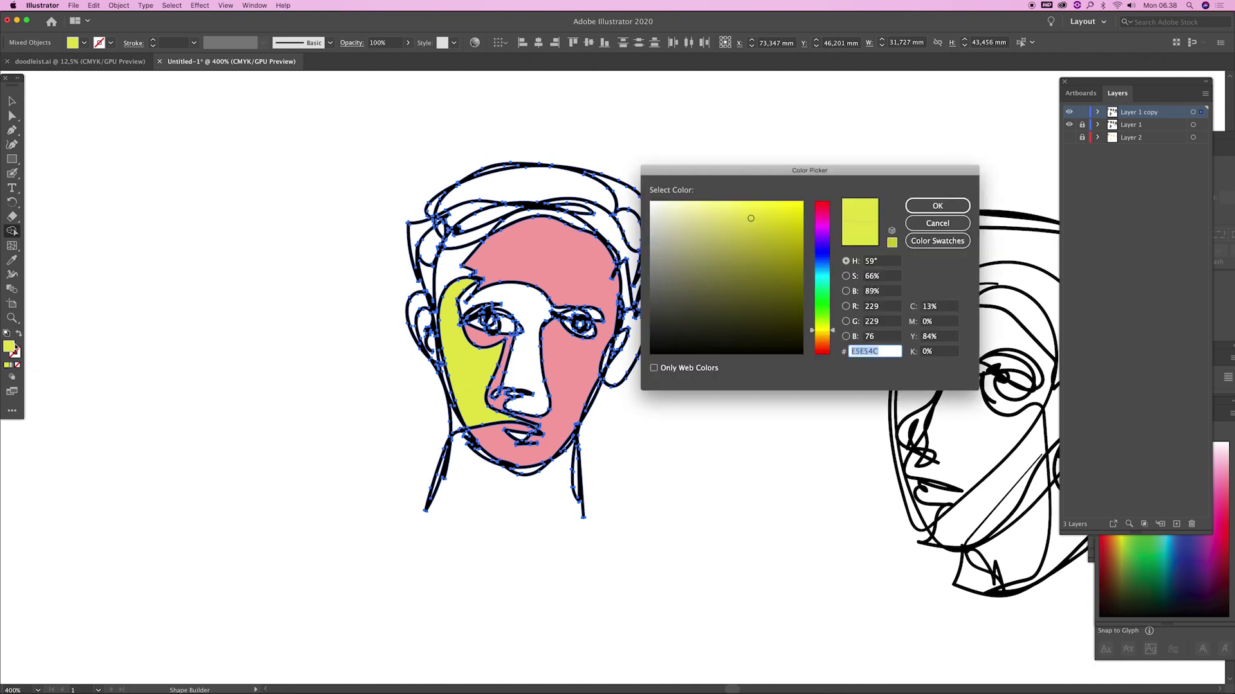
{"action": "left_click", "coordinate": [819, 279]}
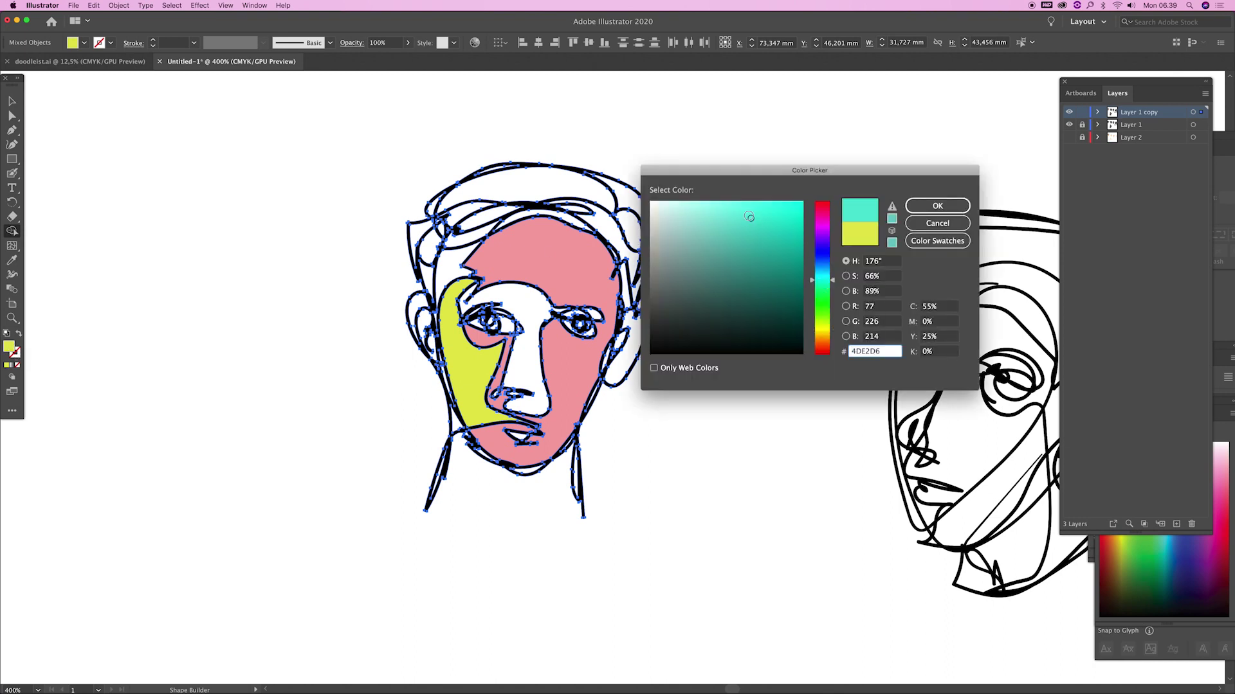
{"action": "left_click", "coordinate": [937, 206]}
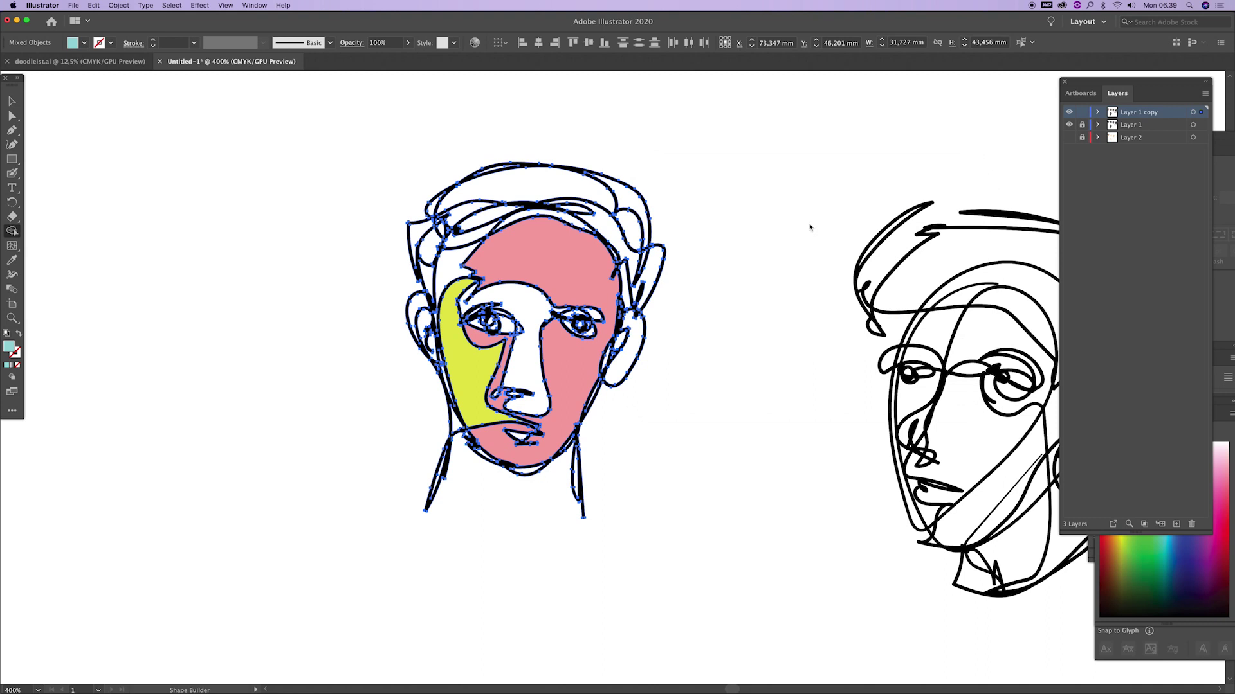
{"action": "left_click", "coordinate": [533, 361]}
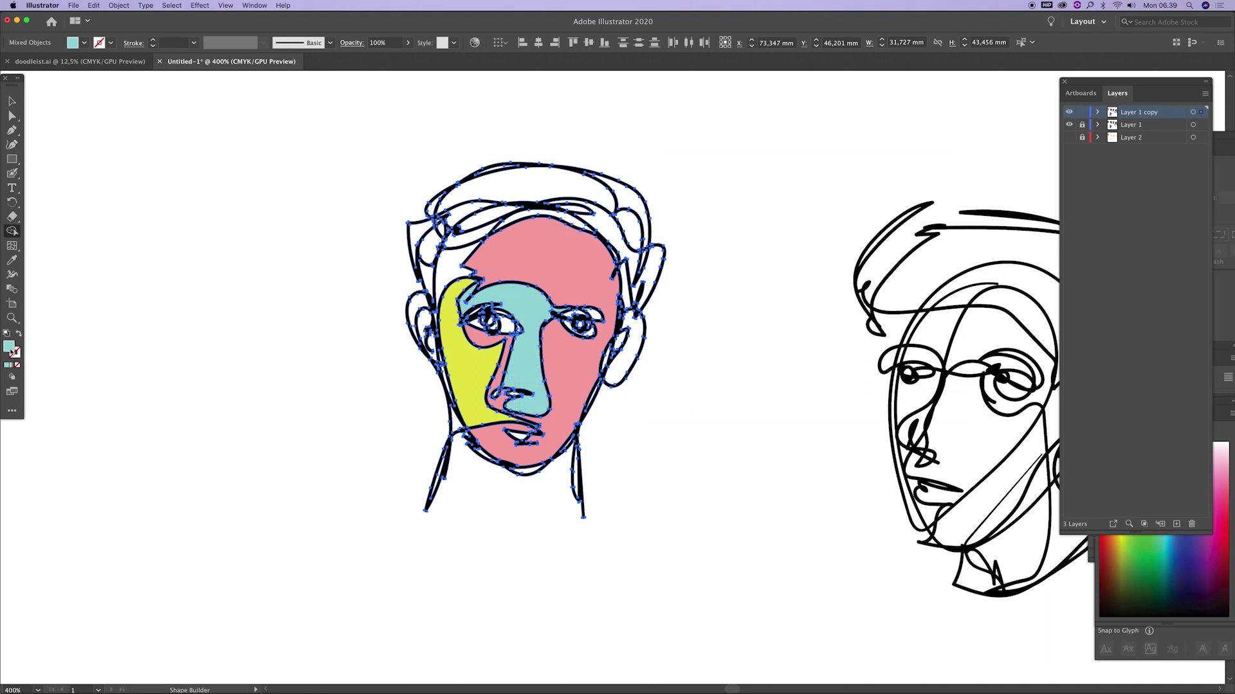
Fill the mouth and right ear with deep pink.
{"action": "double_click", "coordinate": [12, 352]}
{"action": "left_click_drag", "start_coordinate": [822, 327], "coordinate": [821, 338]}
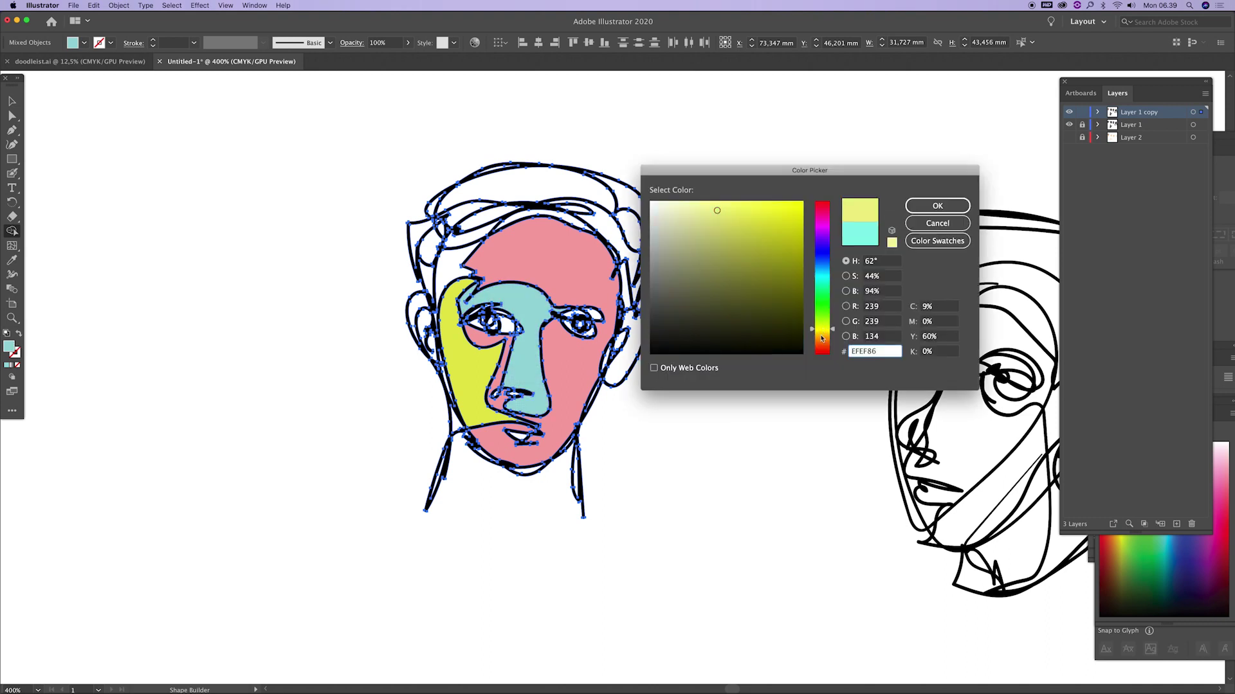
{"action": "left_click", "coordinate": [824, 221]}
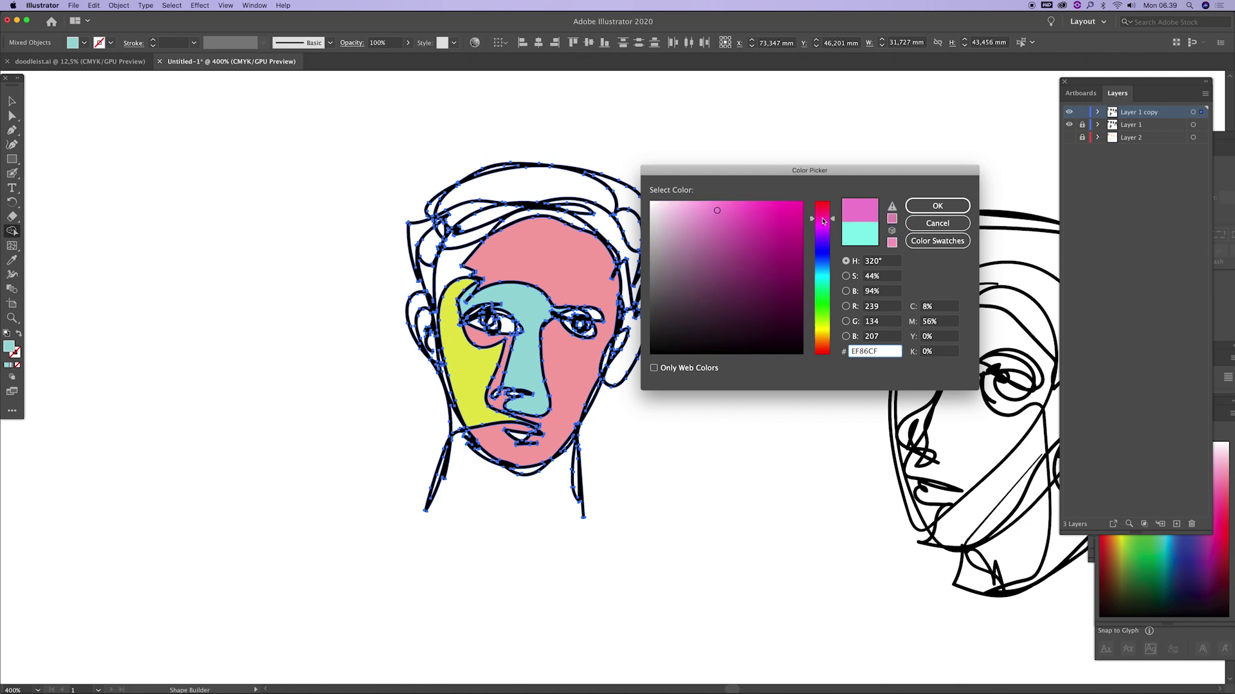
{"action": "left_click", "coordinate": [797, 203]}
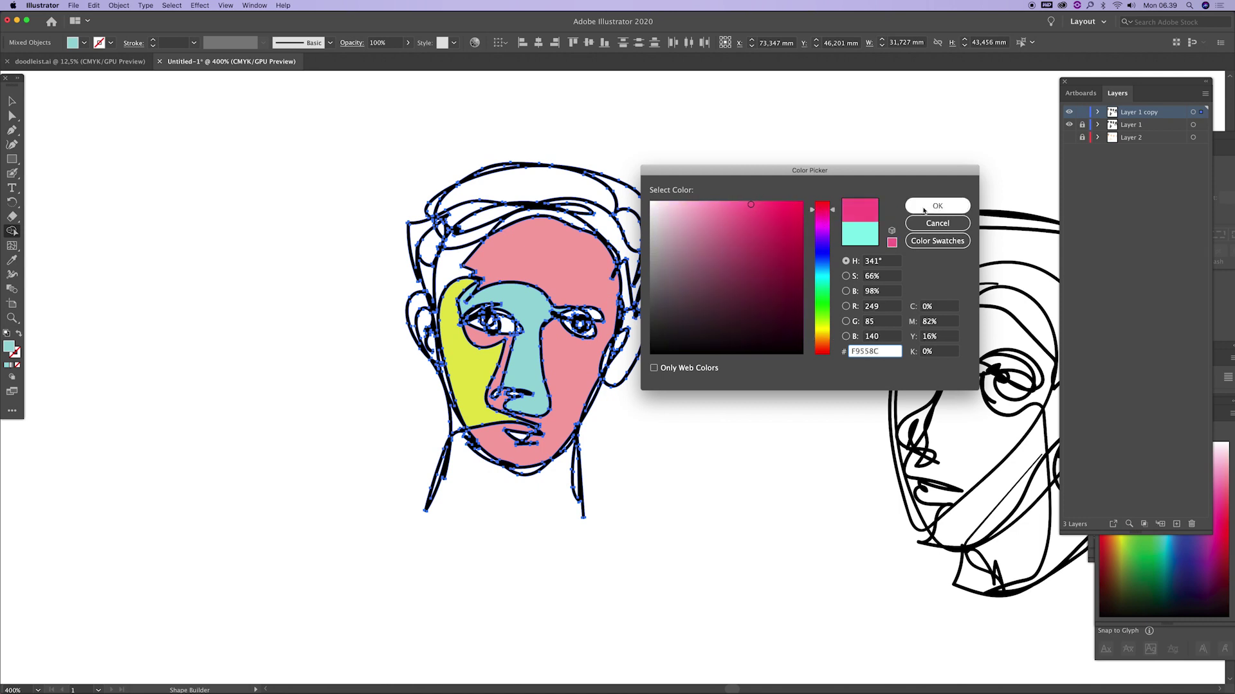
{"action": "left_click", "coordinate": [938, 206]}
{"action": "left_click", "coordinate": [521, 438]}
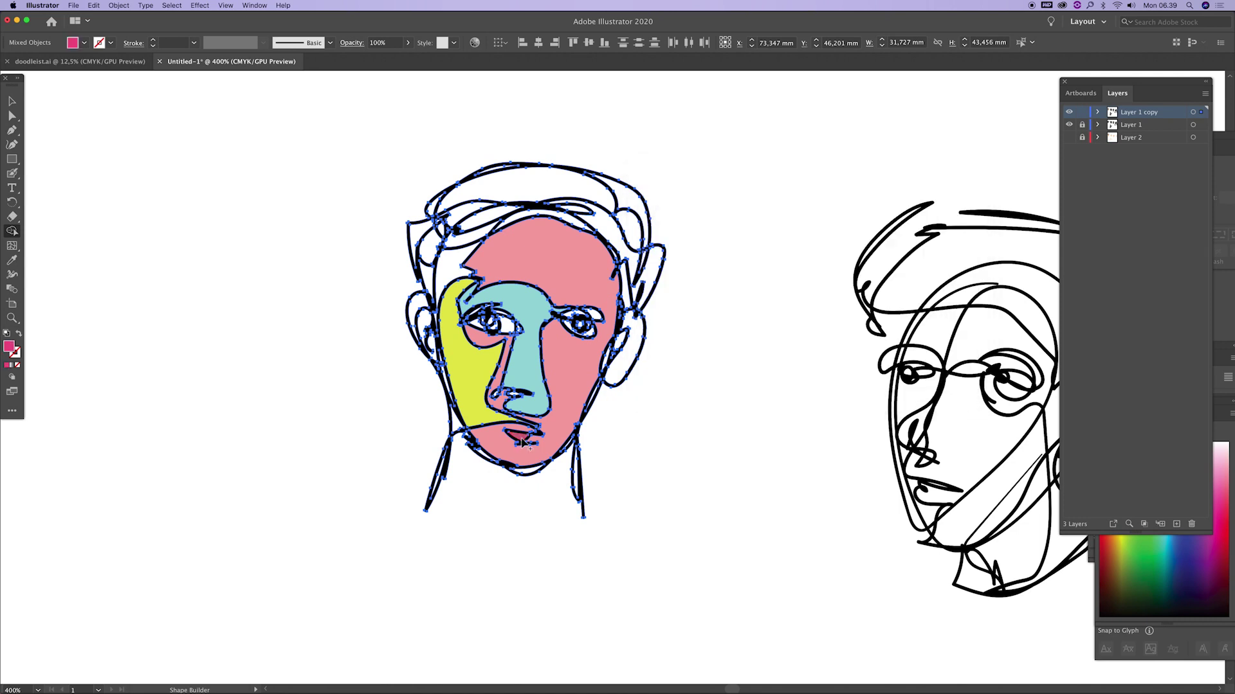
{"action": "left_click", "coordinate": [634, 355]}
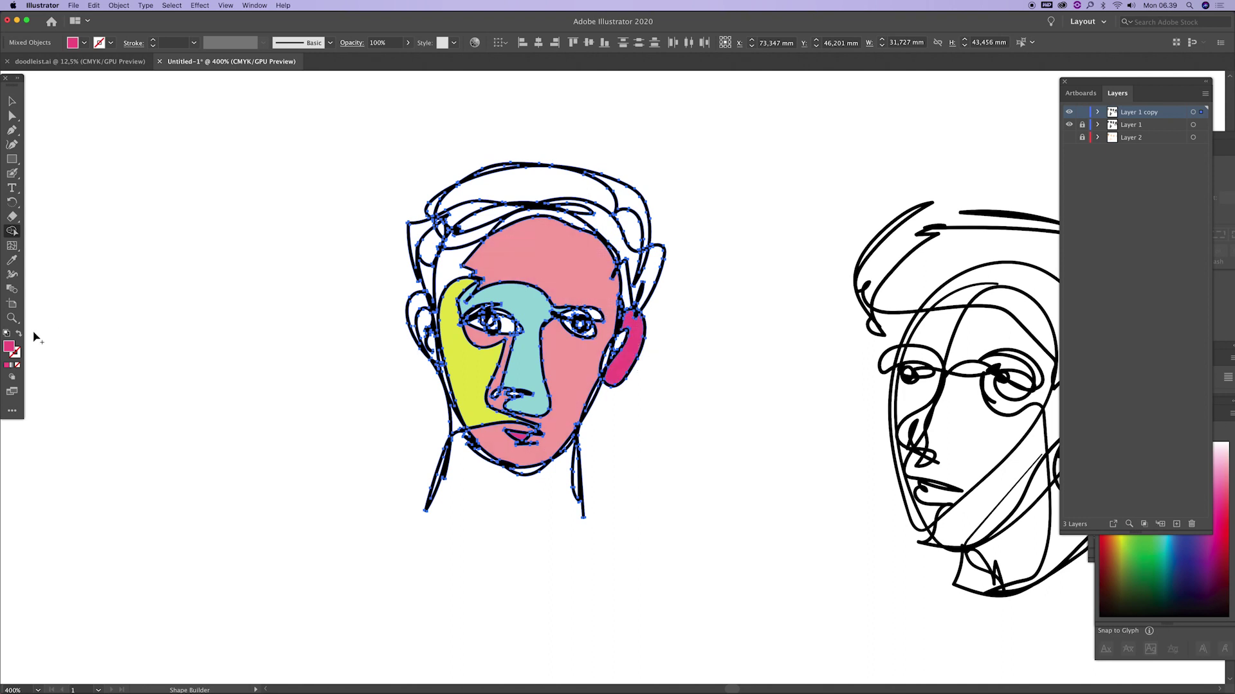
Fill the right and left hair regions dark wine.
{"action": "double_click", "coordinate": [11, 349]}
{"action": "left_click", "coordinate": [794, 290]}
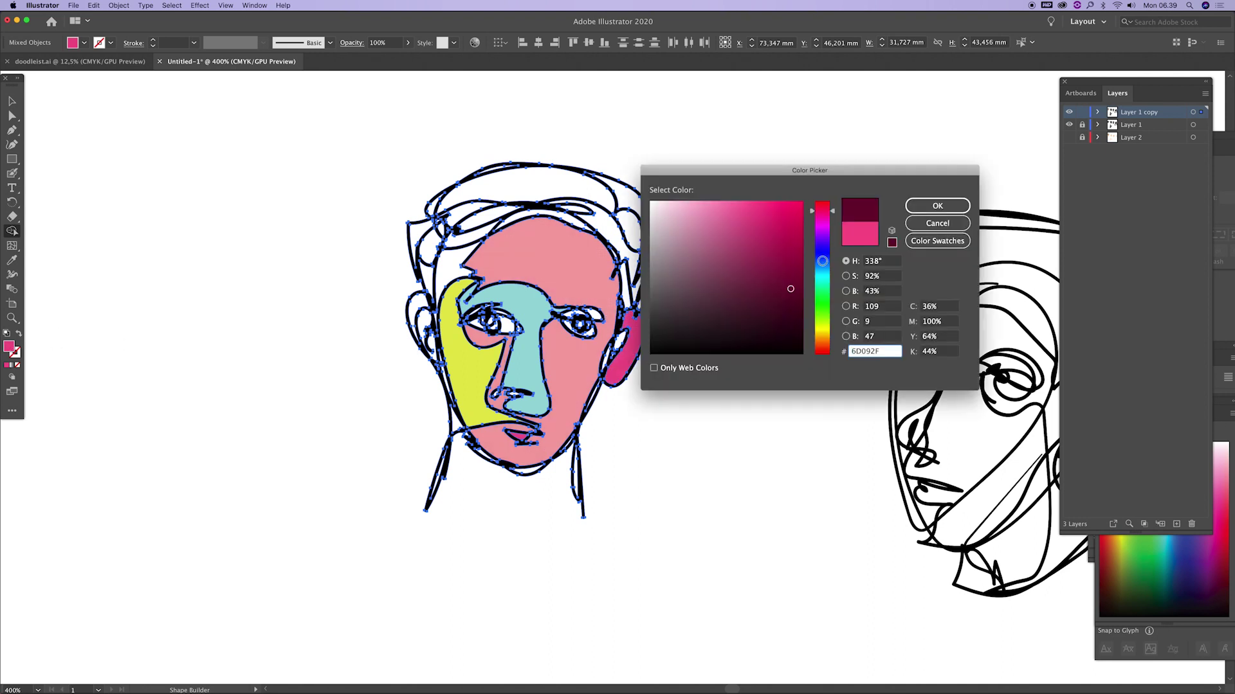
{"action": "left_click", "coordinate": [937, 206]}
{"action": "left_click", "coordinate": [593, 230]}
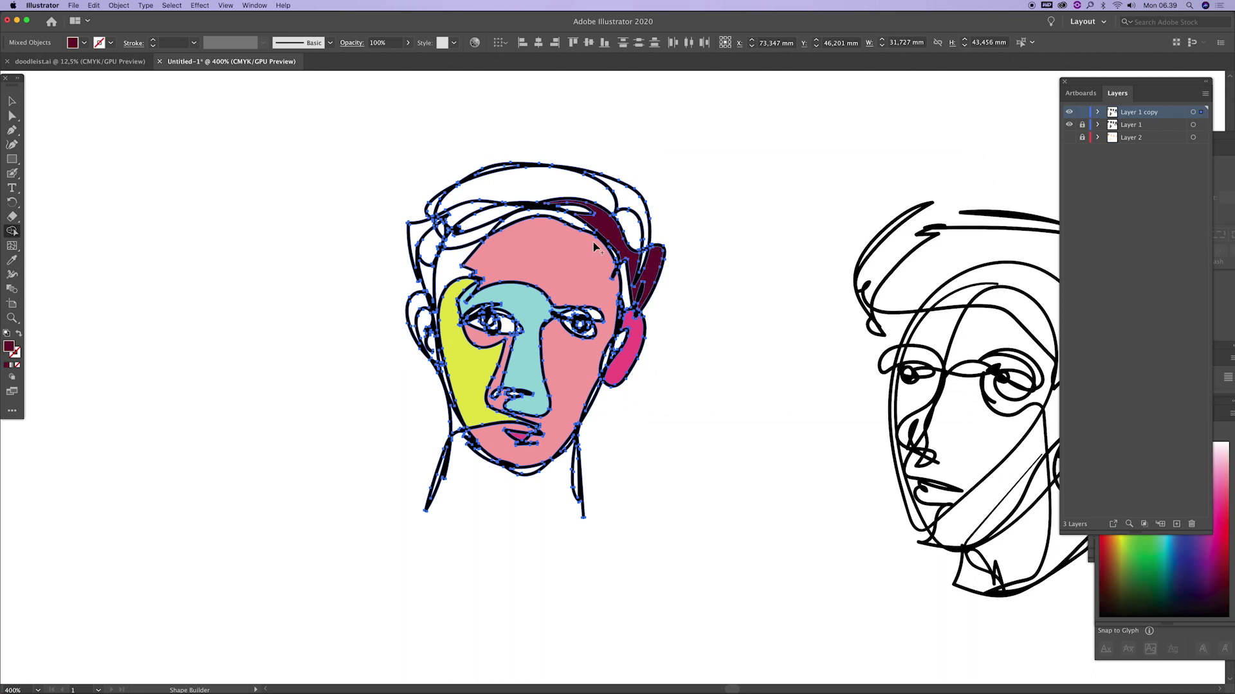
{"action": "left_click", "coordinate": [428, 247]}
Fill the gap beside the right ear, chin, left ear and forehead band bright teal.
{"action": "double_click", "coordinate": [11, 348]}
{"action": "left_click", "coordinate": [673, 261]}
{"action": "left_click", "coordinate": [822, 290]}
{"action": "left_click_drag", "start_coordinate": [827, 290], "coordinate": [821, 287]}
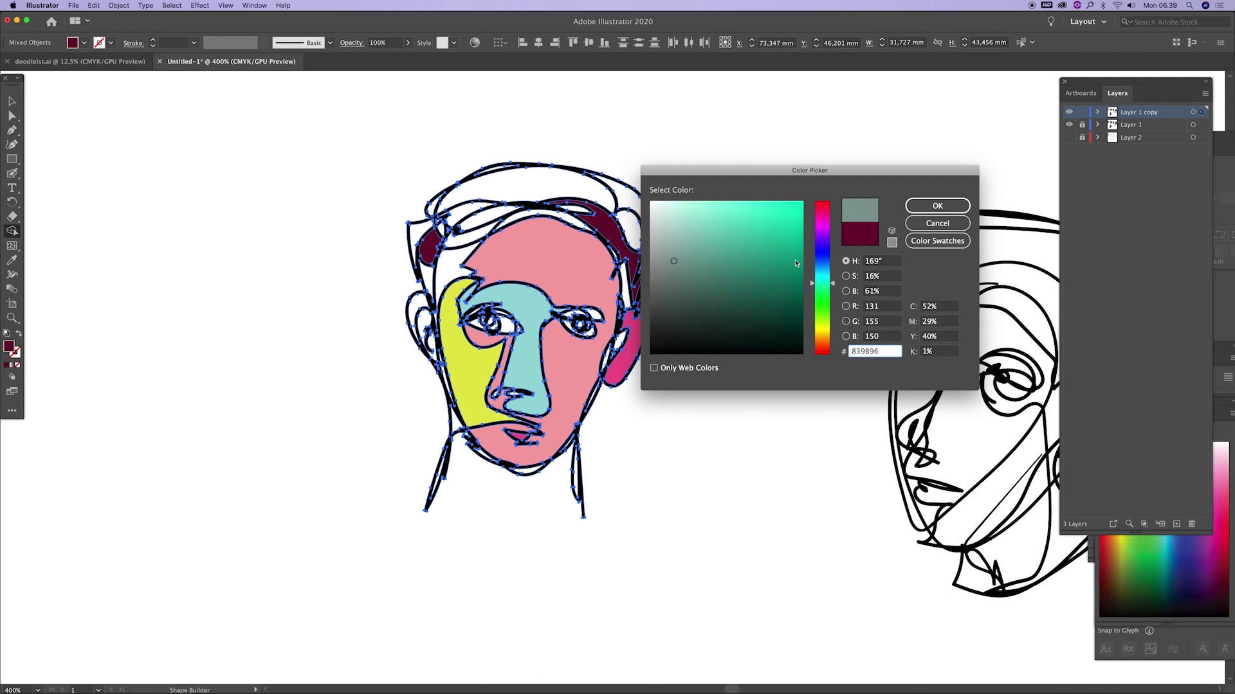
{"action": "left_click", "coordinate": [738, 219]}
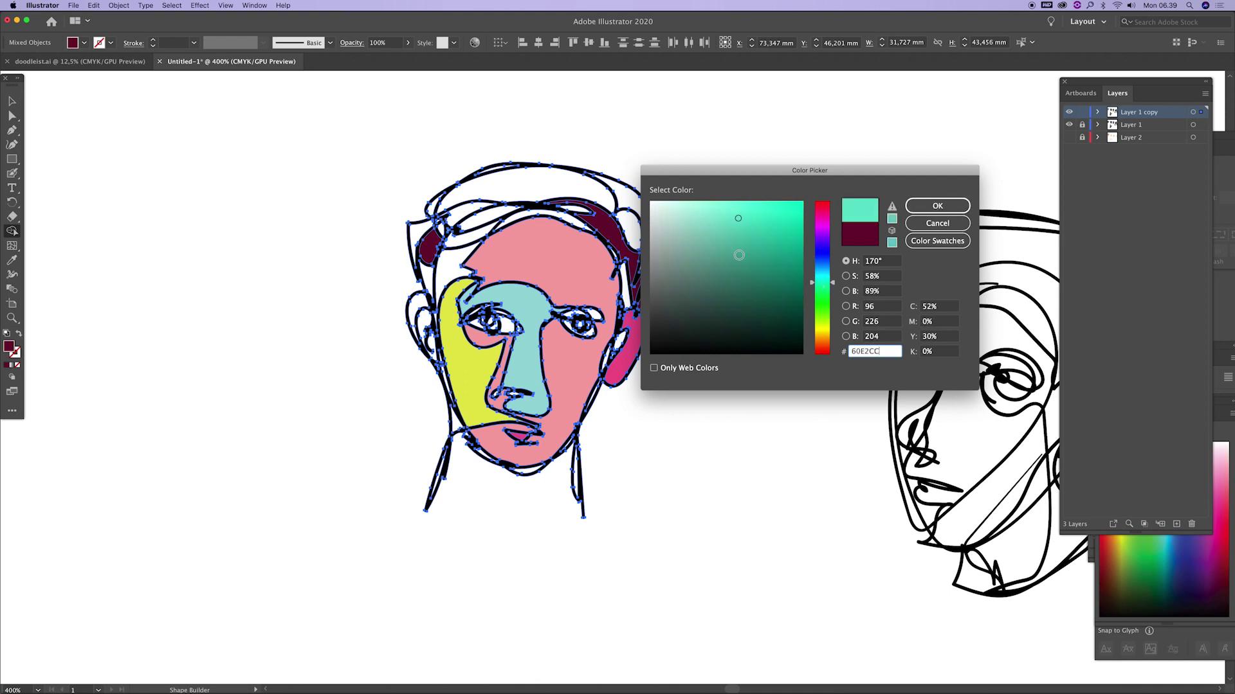
{"action": "left_click", "coordinate": [937, 206]}
{"action": "left_click", "coordinate": [618, 342]}
{"action": "left_click", "coordinate": [526, 473]}
{"action": "left_click", "coordinate": [427, 335]}
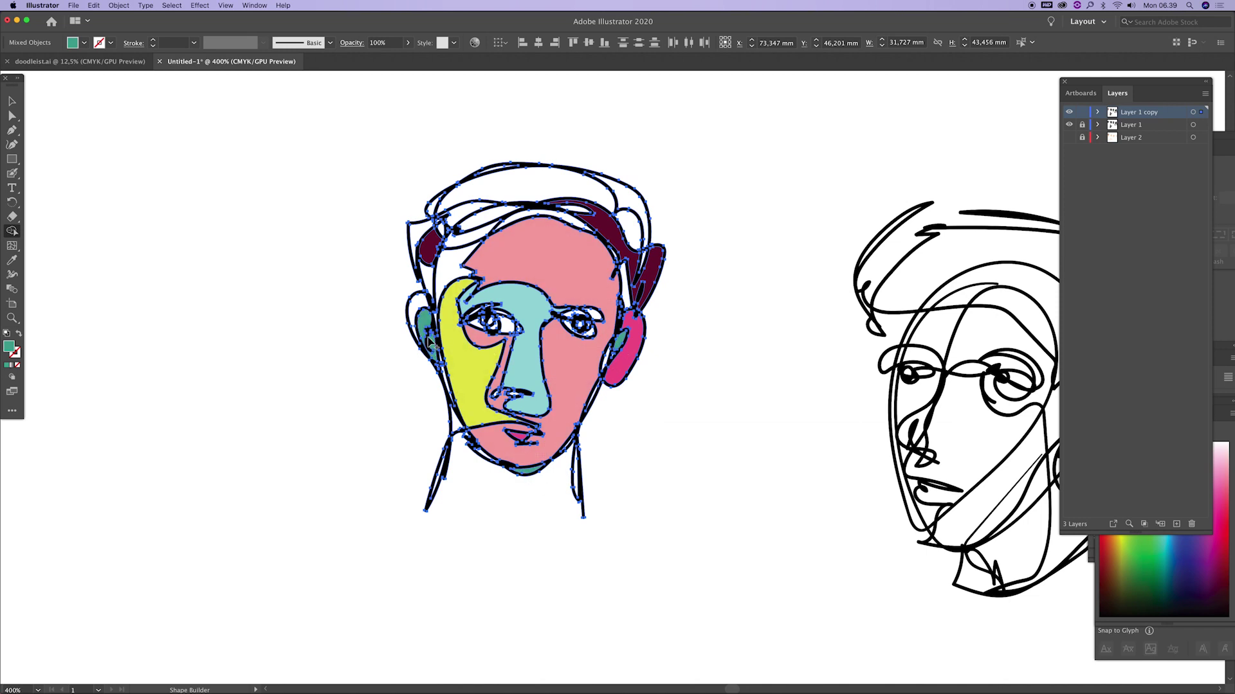
{"action": "left_click", "coordinate": [566, 218]}
Fill two hair bands purple.
{"action": "double_click", "coordinate": [14, 348]}
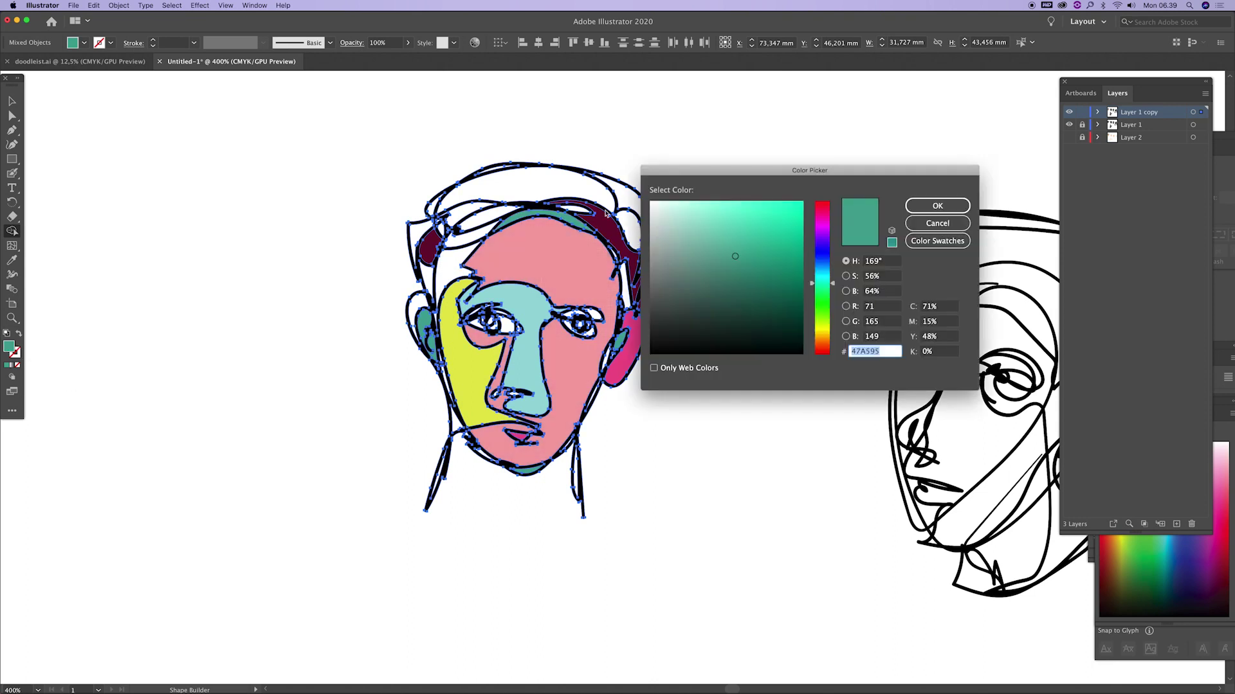
{"action": "left_click_drag", "start_coordinate": [823, 257], "coordinate": [823, 230]}
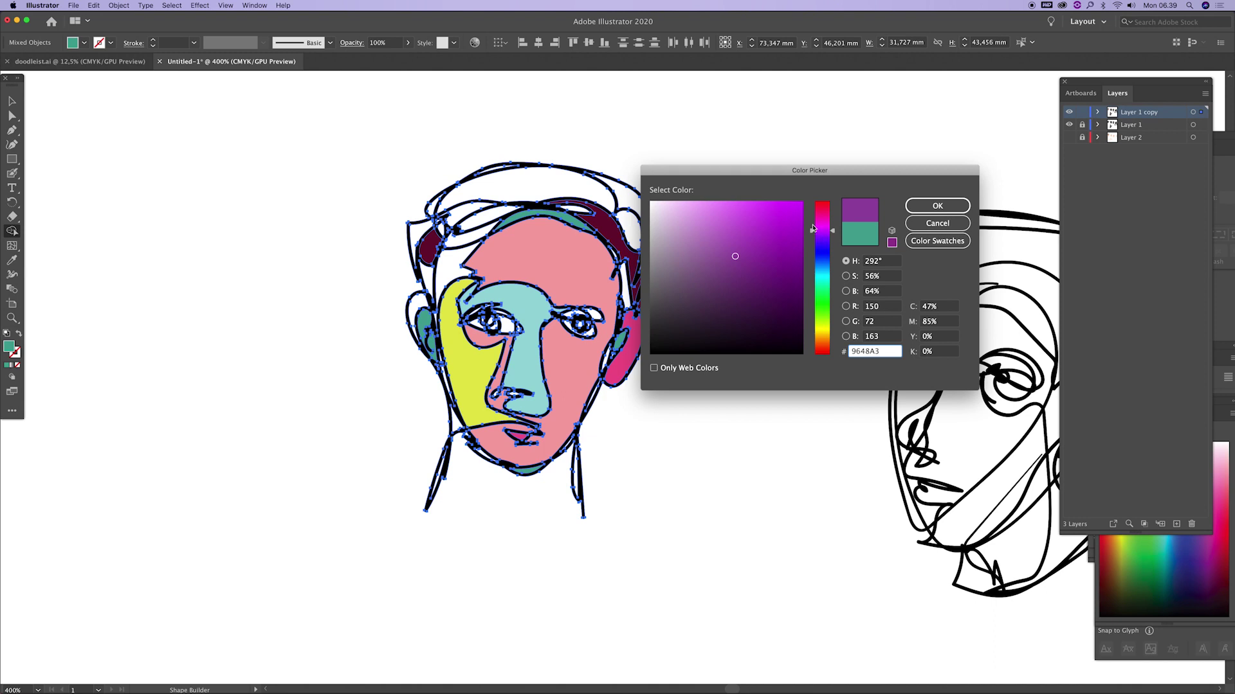
{"action": "left_click", "coordinate": [937, 206]}
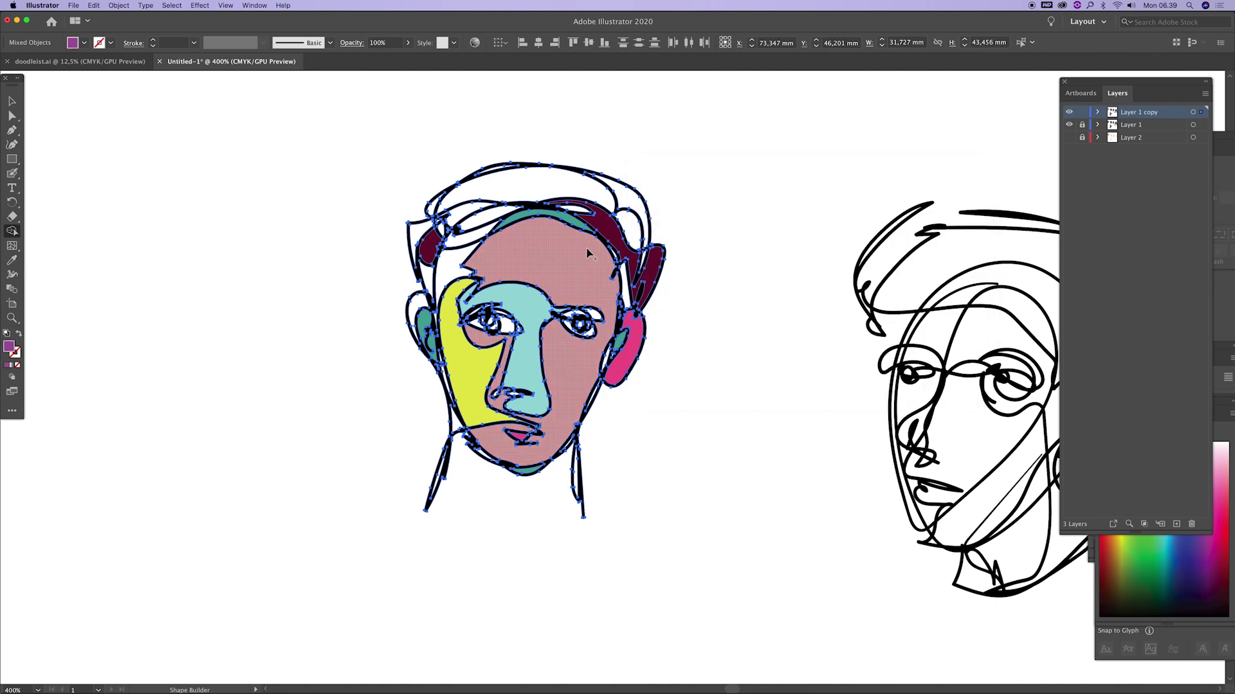
{"action": "left_click", "coordinate": [632, 235]}
{"action": "left_click", "coordinate": [489, 217]}
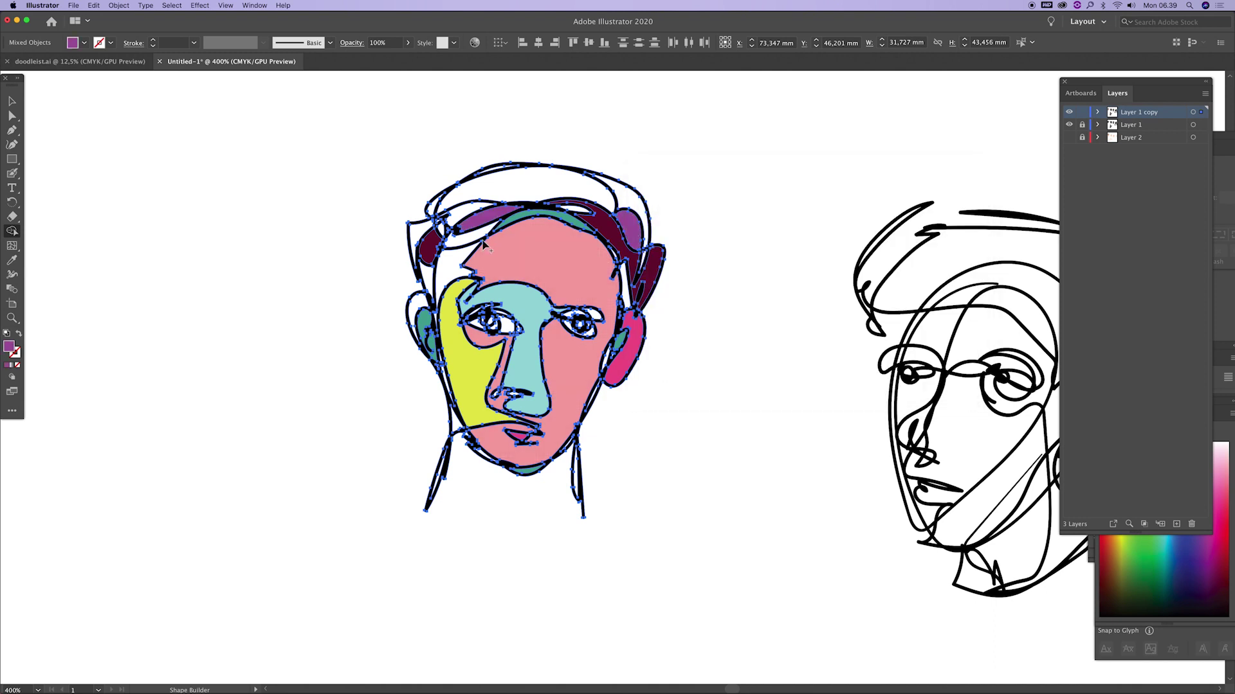
Fill the top hair region light pink.
{"action": "double_click", "coordinate": [13, 347]}
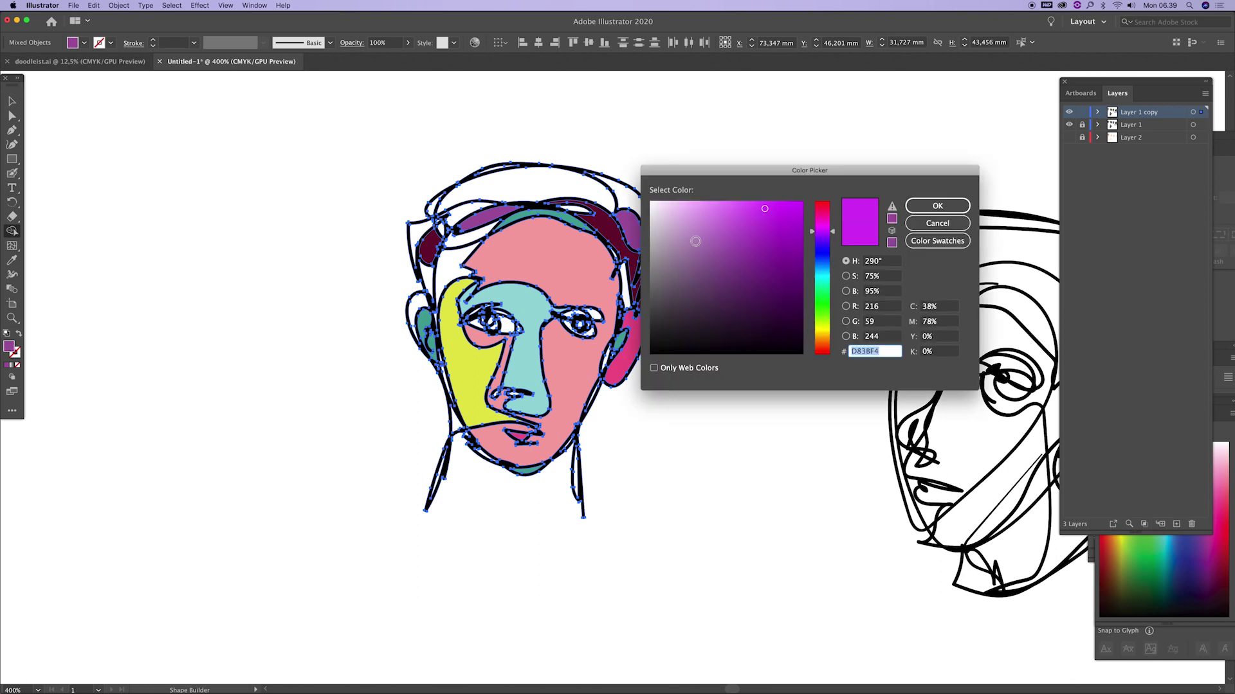
{"action": "left_click", "coordinate": [693, 204]}
{"action": "left_click", "coordinate": [912, 204]}
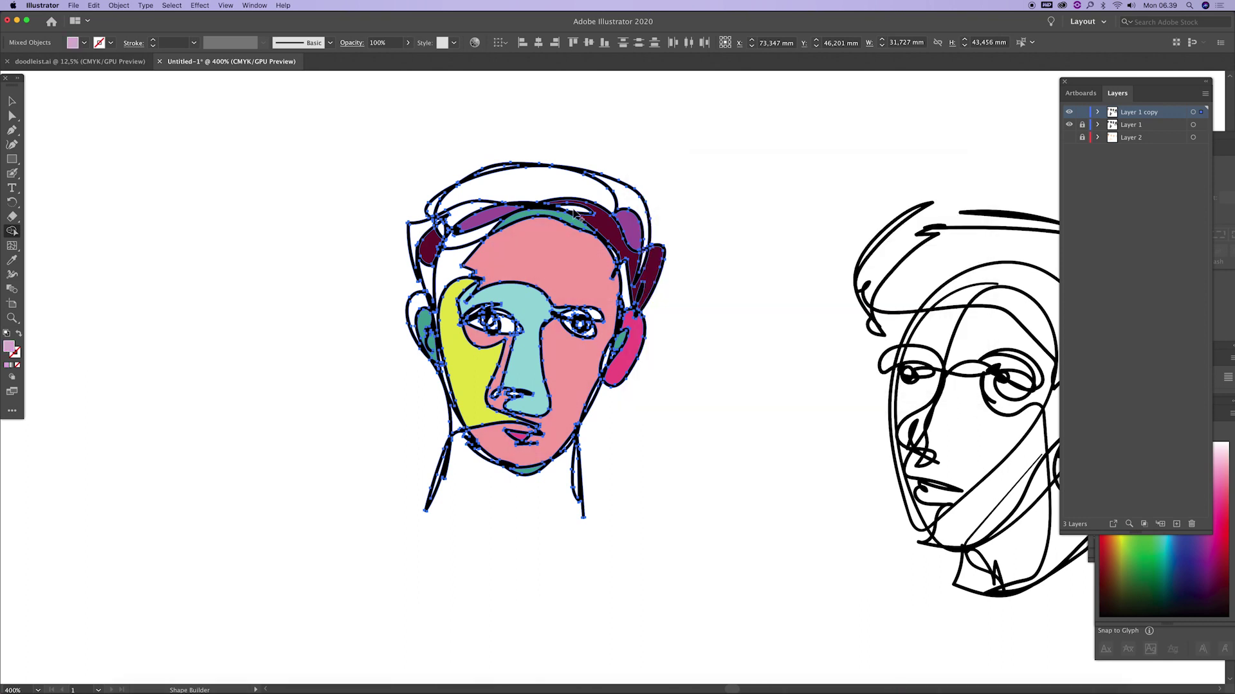
{"action": "left_click", "coordinate": [566, 193]}
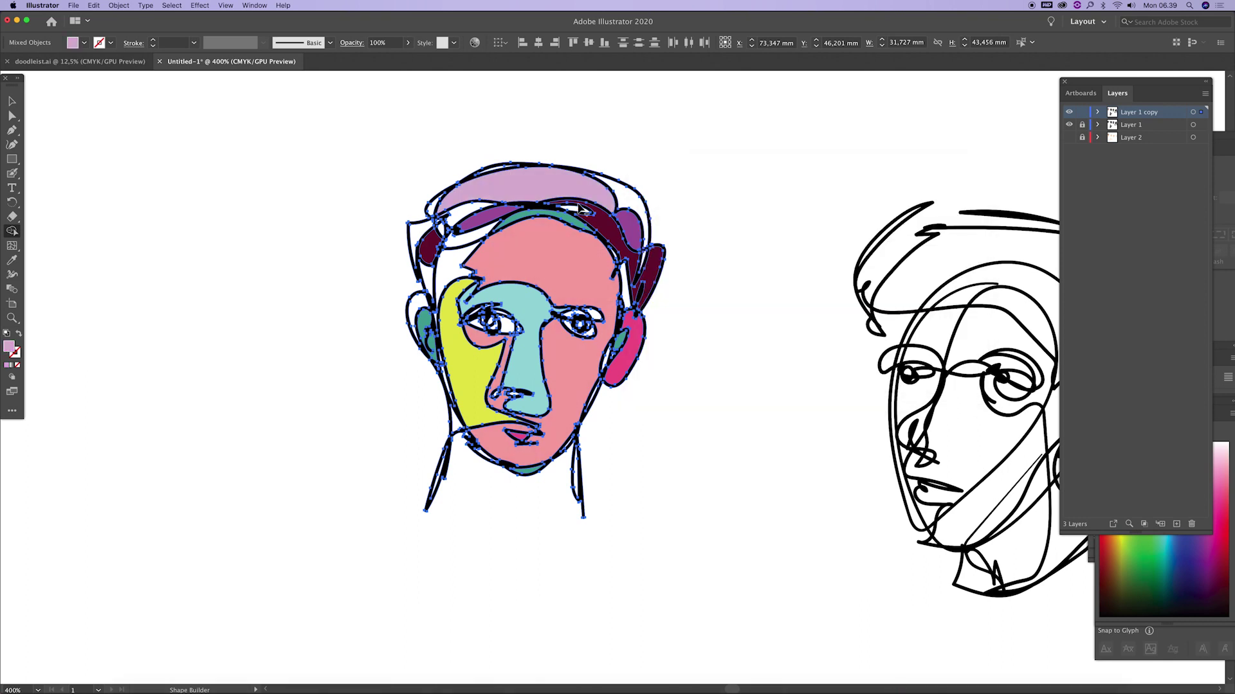
Switch the document to RGB and fill the face-hair strip and upper-right hair red F4254E.
{"action": "left_click", "coordinate": [73, 6]}
{"action": "mouse_move", "coordinate": [109, 229]}
{"action": "left_click", "coordinate": [199, 240]}
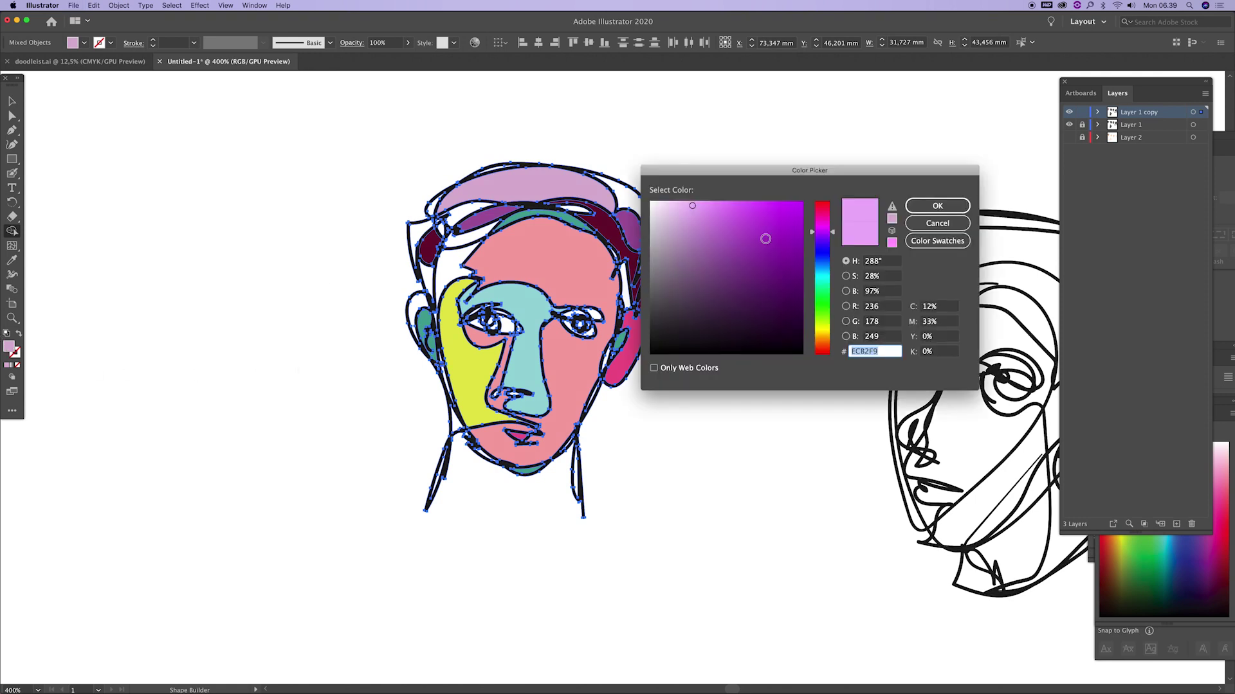
{"action": "left_click", "coordinate": [822, 206]}
{"action": "left_click", "coordinate": [779, 207]}
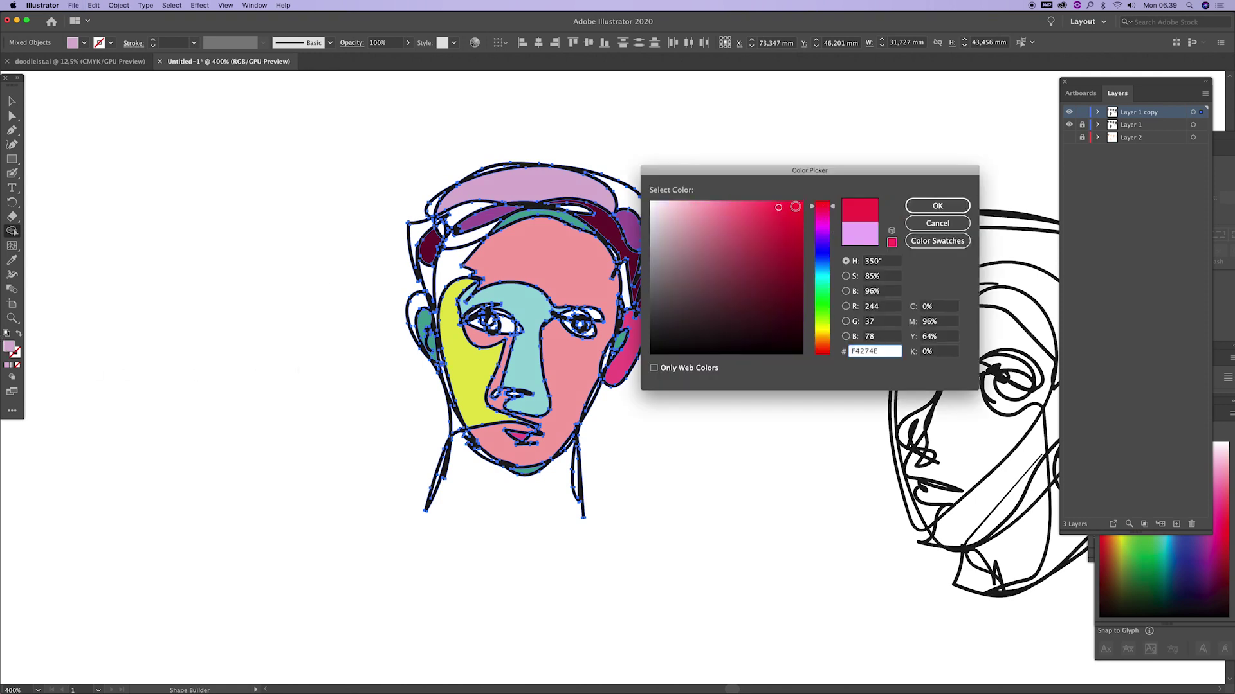
{"action": "left_click", "coordinate": [936, 206]}
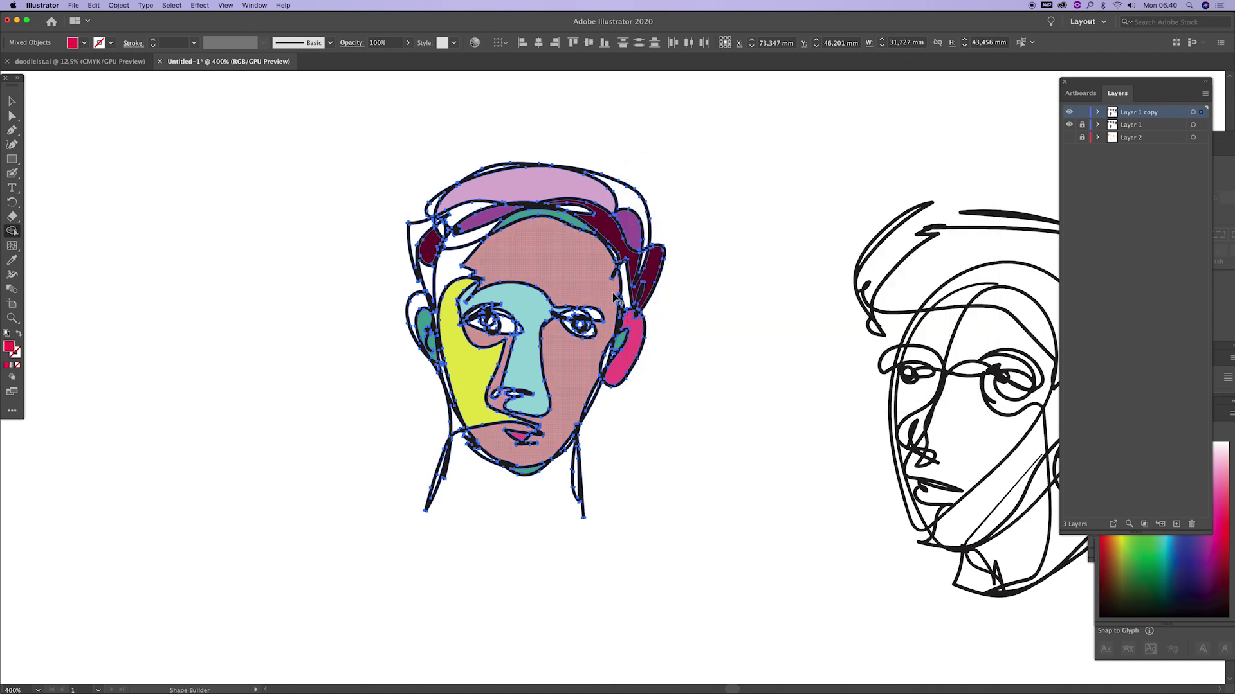
{"action": "left_click", "coordinate": [626, 290]}
{"action": "left_click", "coordinate": [633, 194]}
Fill the region left of the forehead with a warm yellow.
{"action": "double_click", "coordinate": [10, 347]}
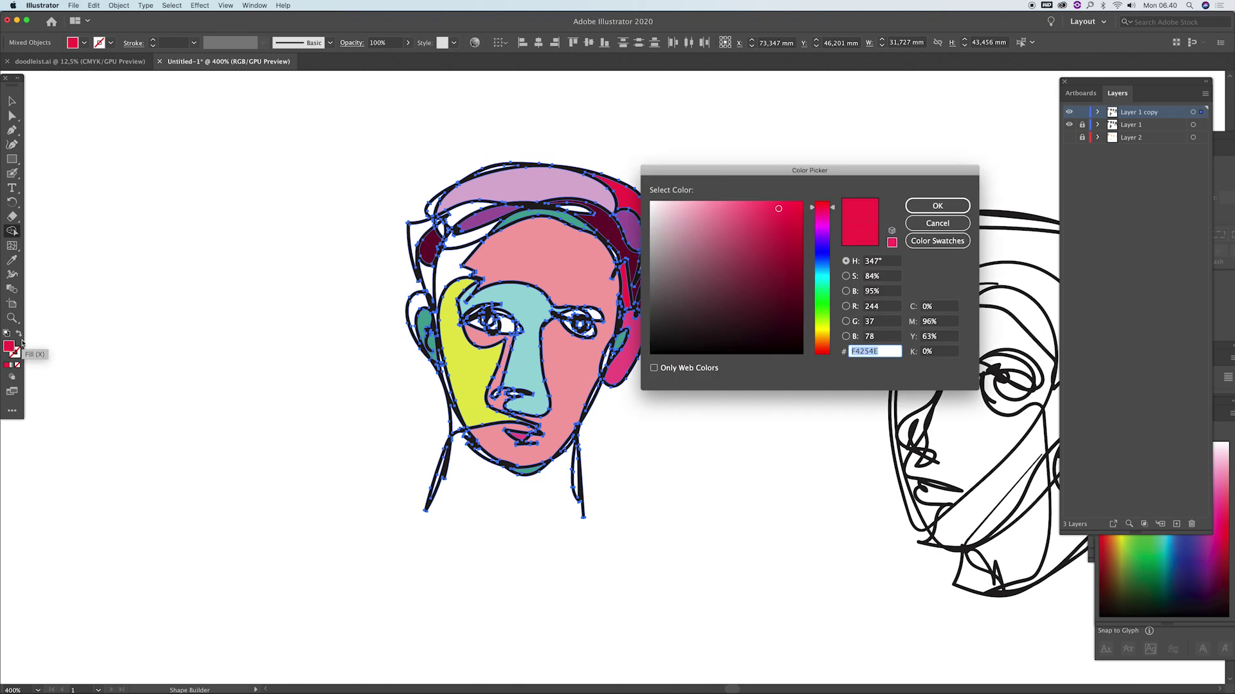
{"action": "left_click", "coordinate": [823, 330]}
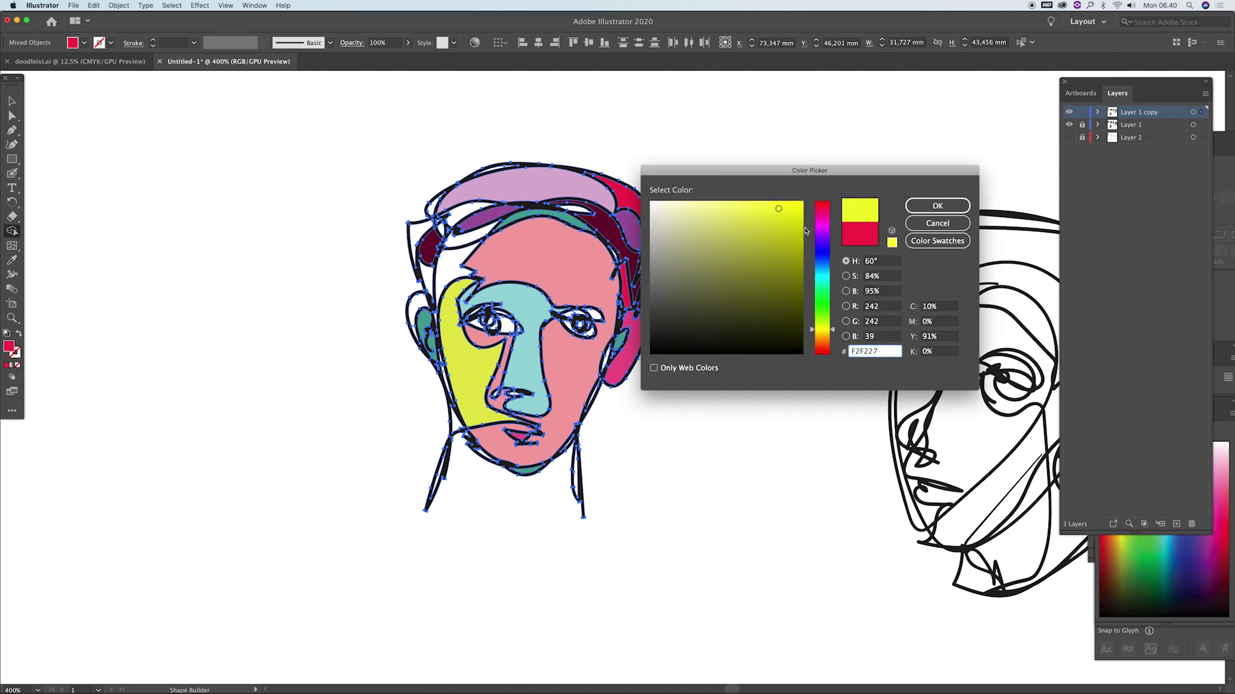
{"action": "left_click_drag", "start_coordinate": [824, 332], "coordinate": [822, 335]}
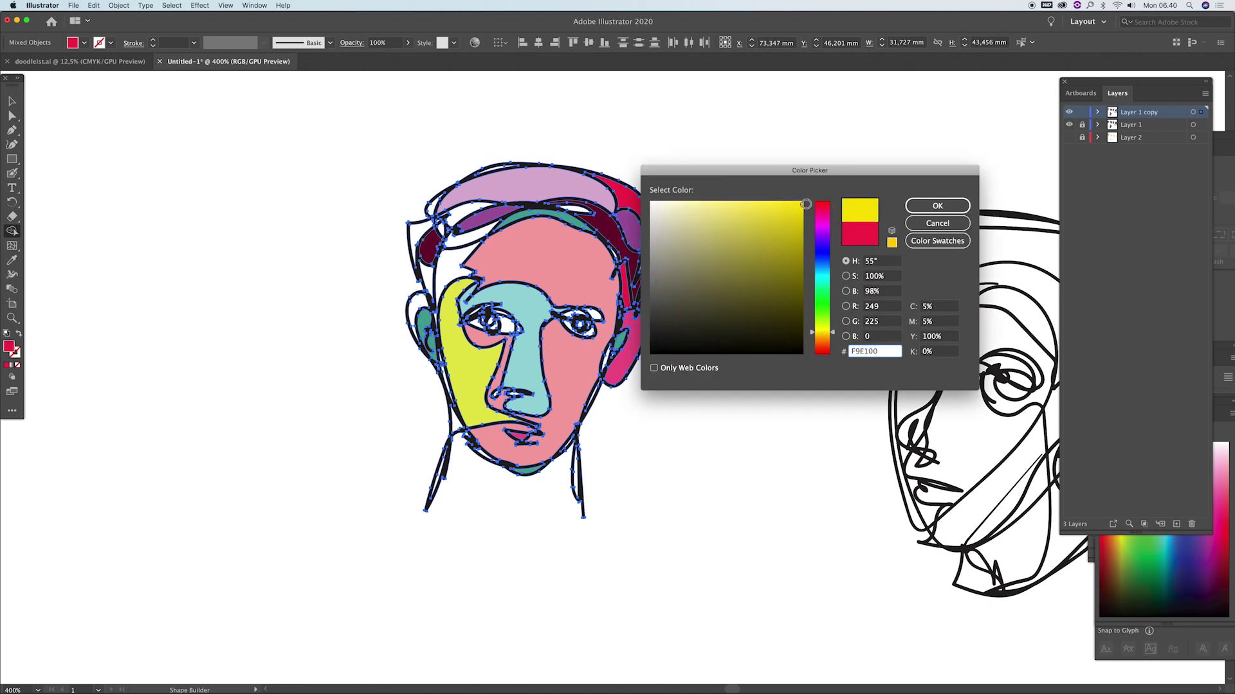
{"action": "left_click", "coordinate": [925, 206]}
{"action": "left_click", "coordinate": [453, 273]}
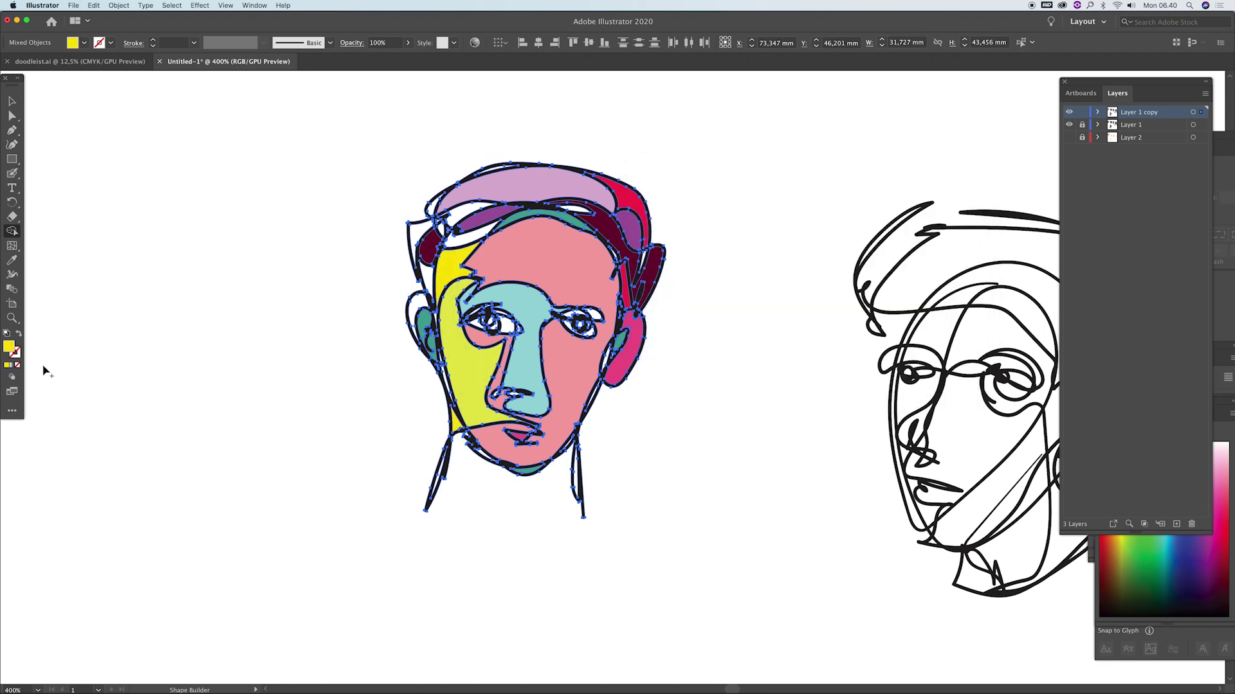
Fill the small regions beside the yellow cheek and above the right eye dark olive.
{"action": "double_click", "coordinate": [8, 348]}
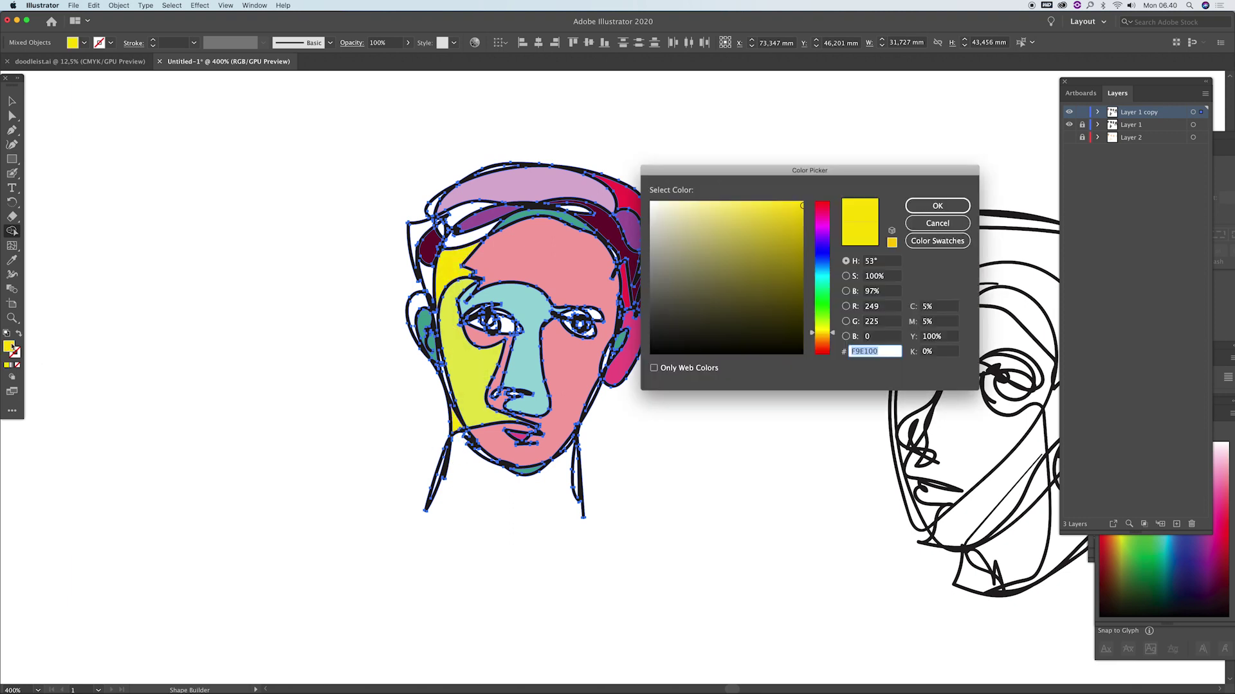
{"action": "left_click", "coordinate": [723, 285]}
{"action": "key", "text": "Return"}
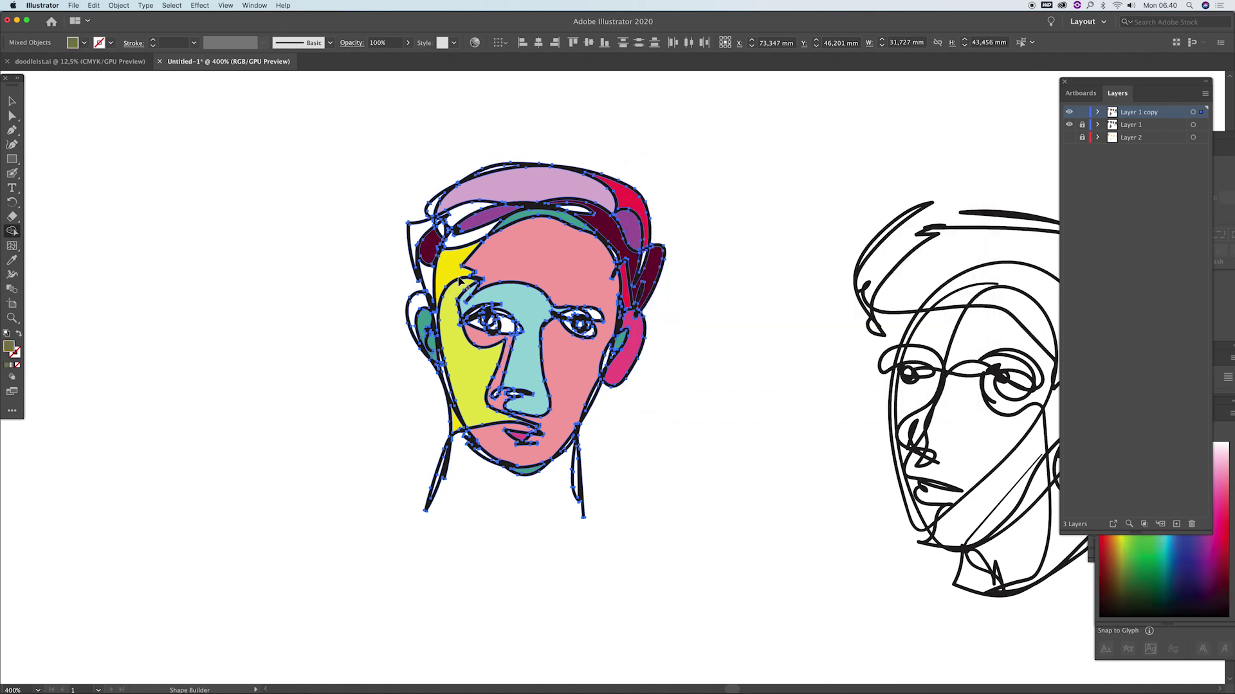
{"action": "left_click", "coordinate": [582, 216]}
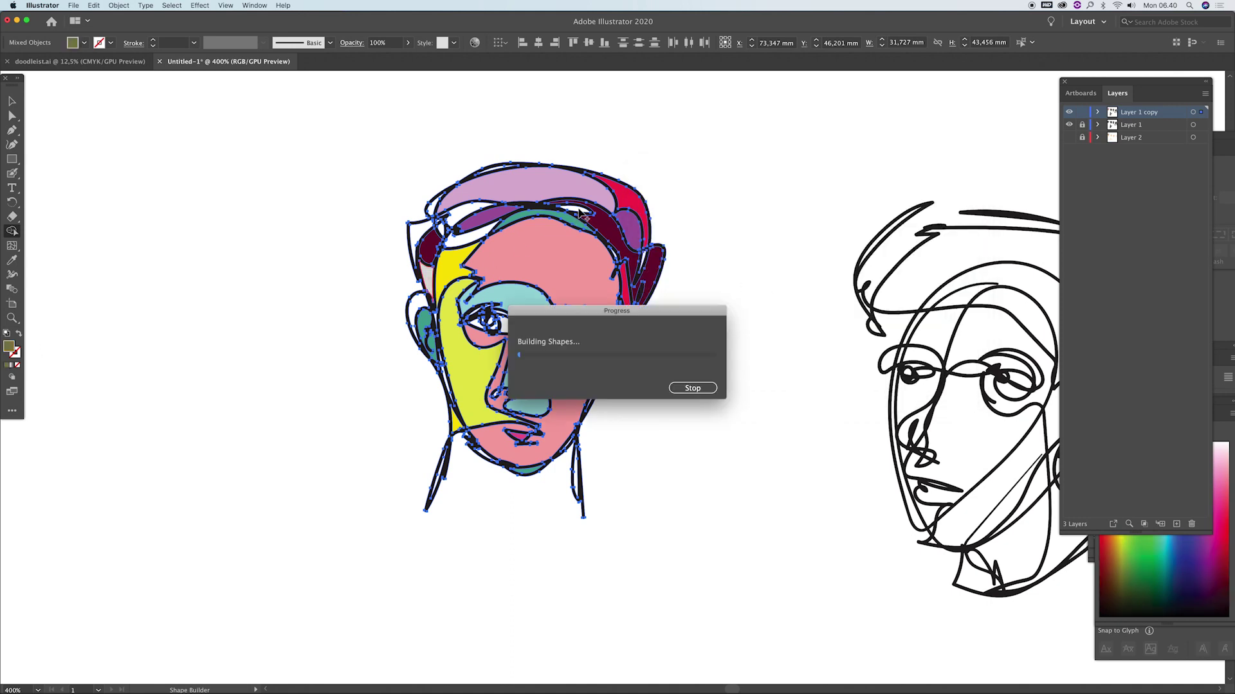
{"action": "left_click", "coordinate": [598, 316]}
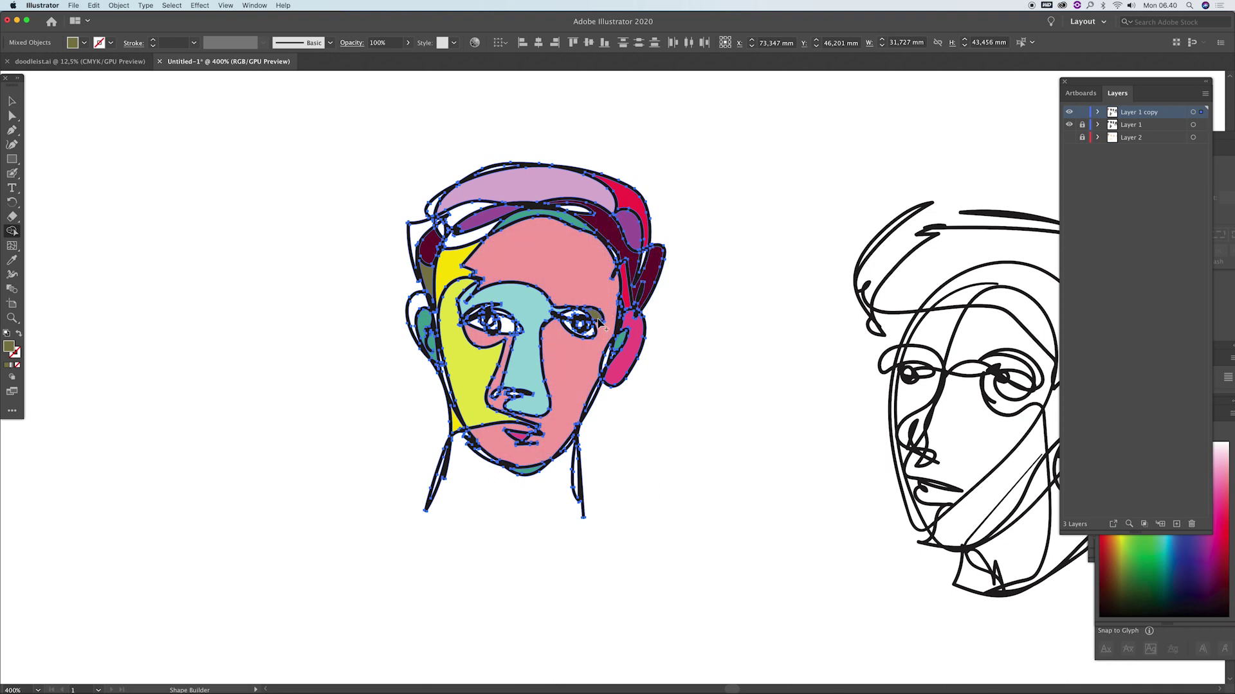
Fill the small upper-left hair regions blue-violet.
{"action": "double_click", "coordinate": [9, 347]}
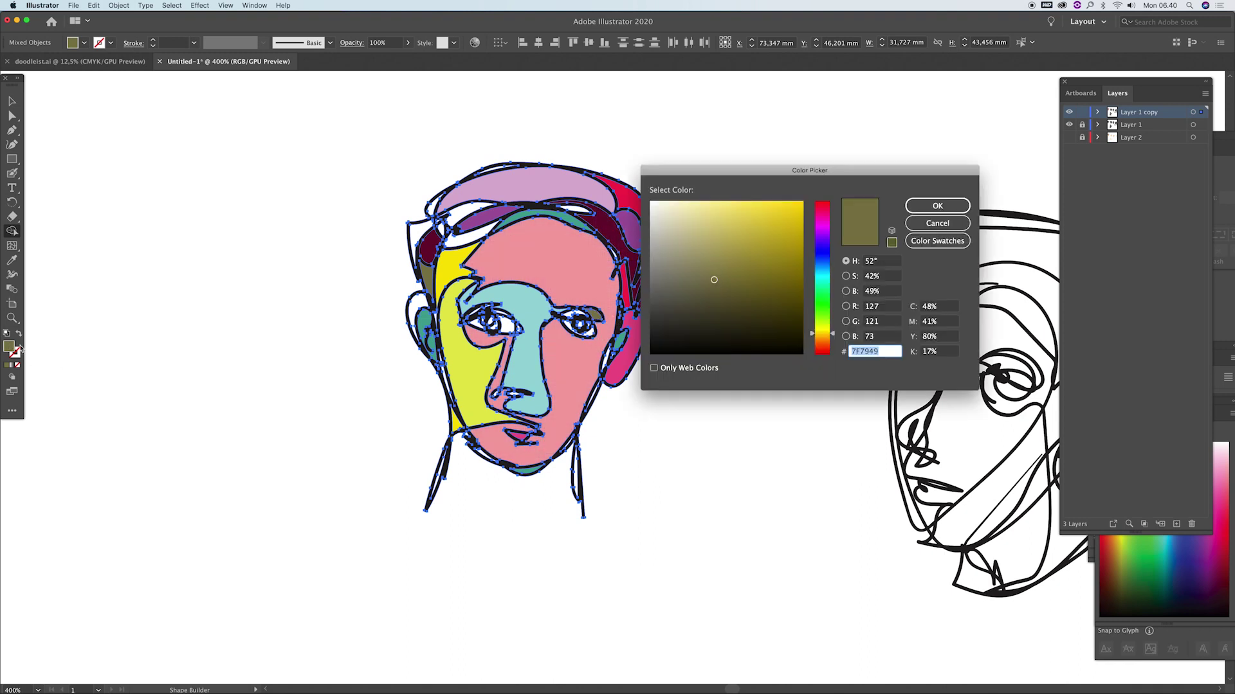
{"action": "left_click", "coordinate": [724, 224]}
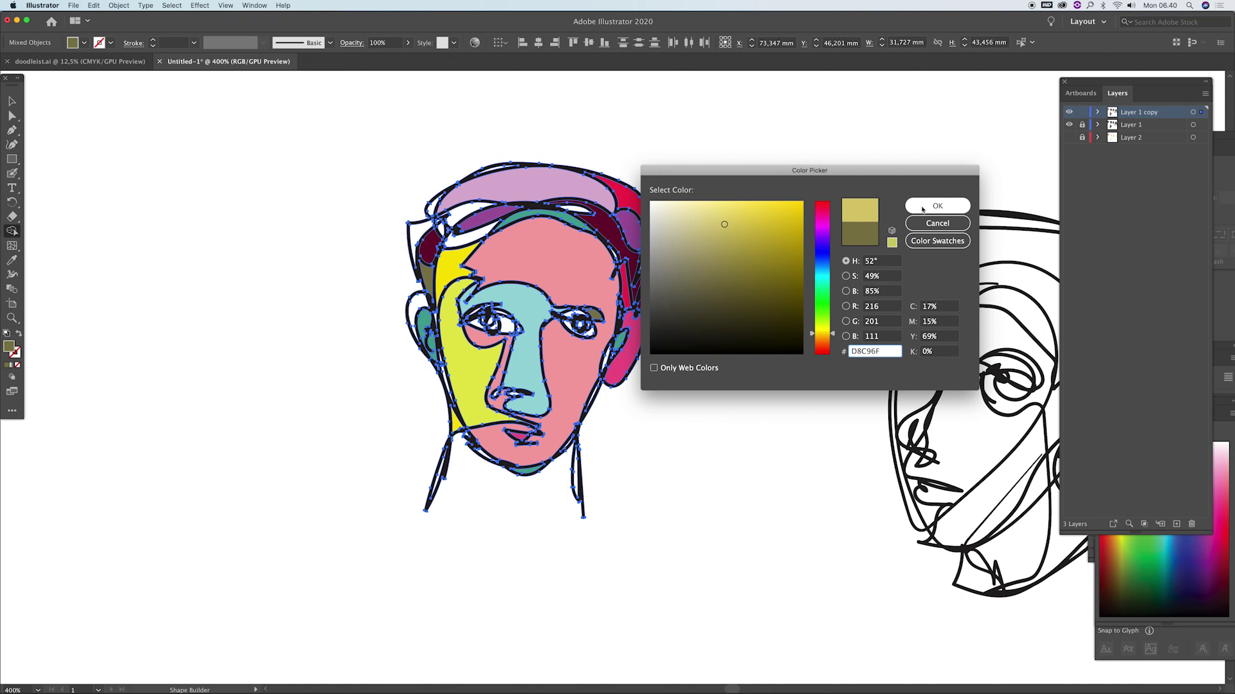
{"action": "left_click_drag", "start_coordinate": [828, 254], "coordinate": [827, 247]}
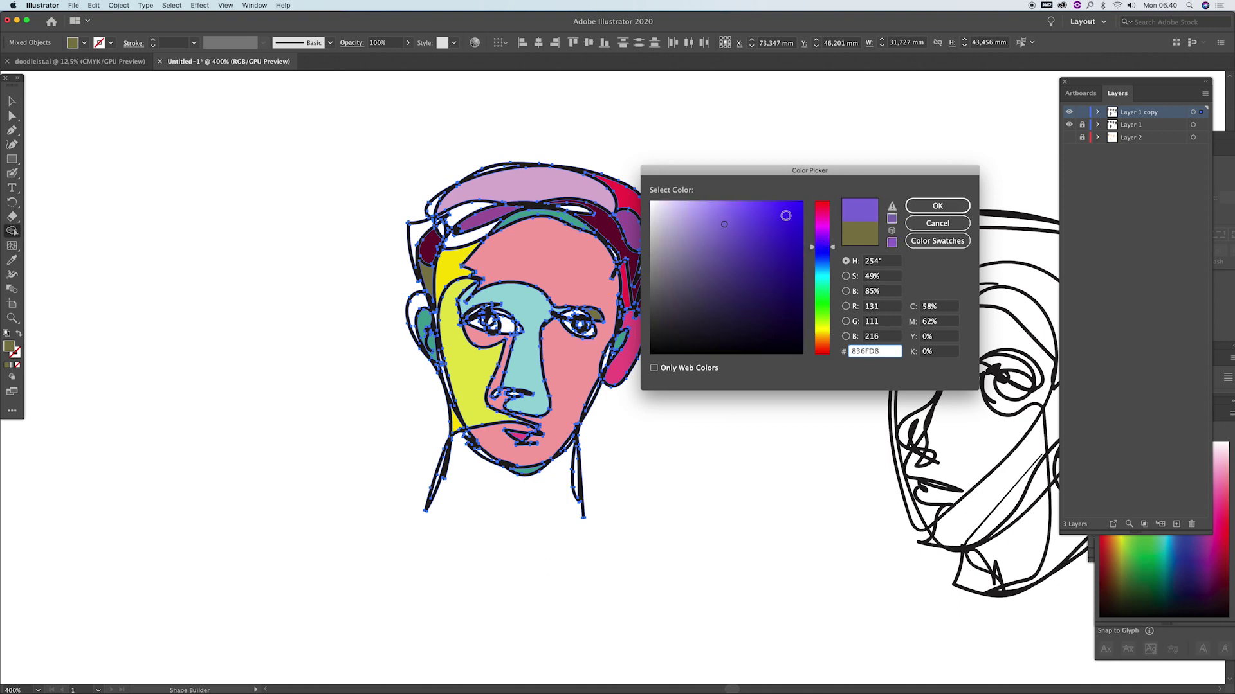
{"action": "left_click", "coordinate": [785, 216]}
{"action": "left_click", "coordinate": [937, 206]}
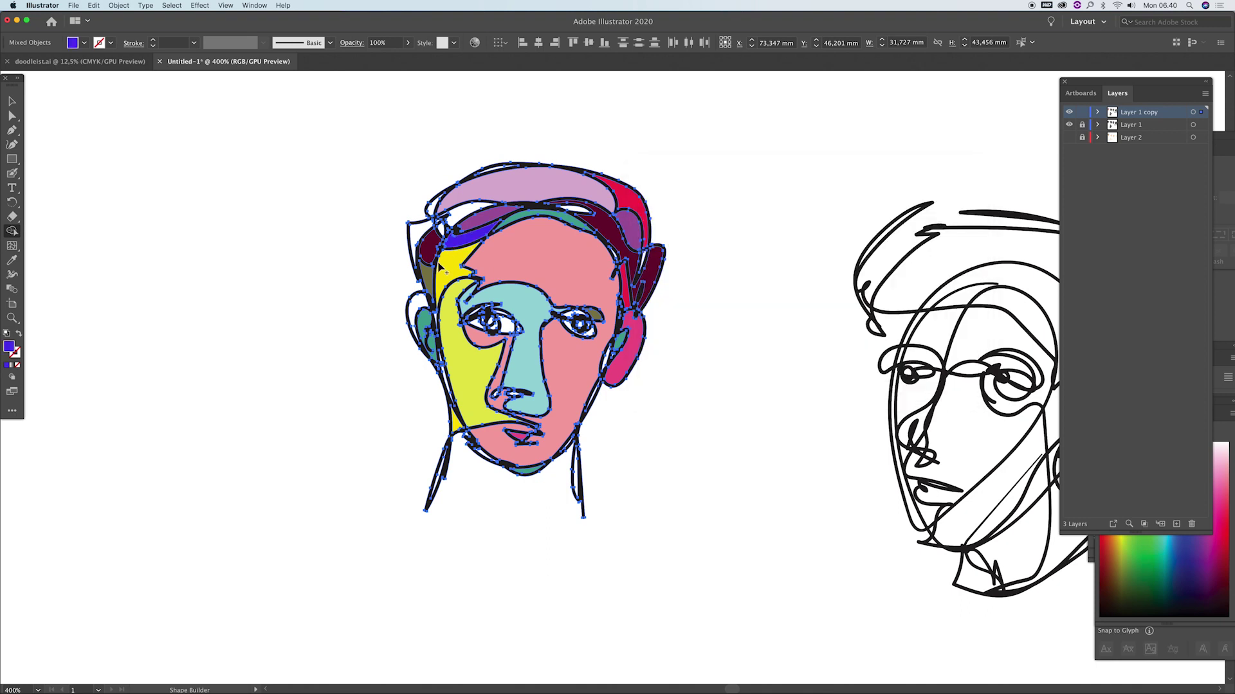
{"action": "left_click", "coordinate": [418, 239]}
{"action": "left_click", "coordinate": [418, 239]}
Fill a small hair region light purple ACA0EF and the left ear yellow.
{"action": "double_click", "coordinate": [10, 349]}
{"action": "left_click", "coordinate": [700, 210]}
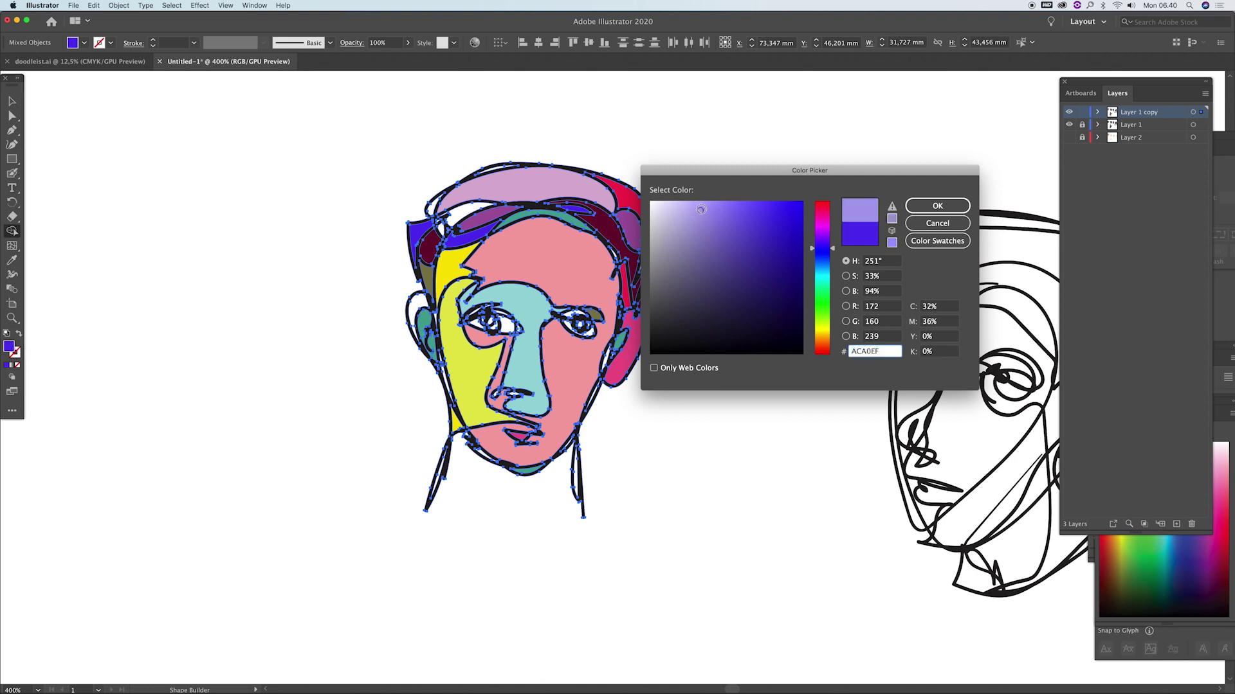
{"action": "left_click", "coordinate": [922, 213]}
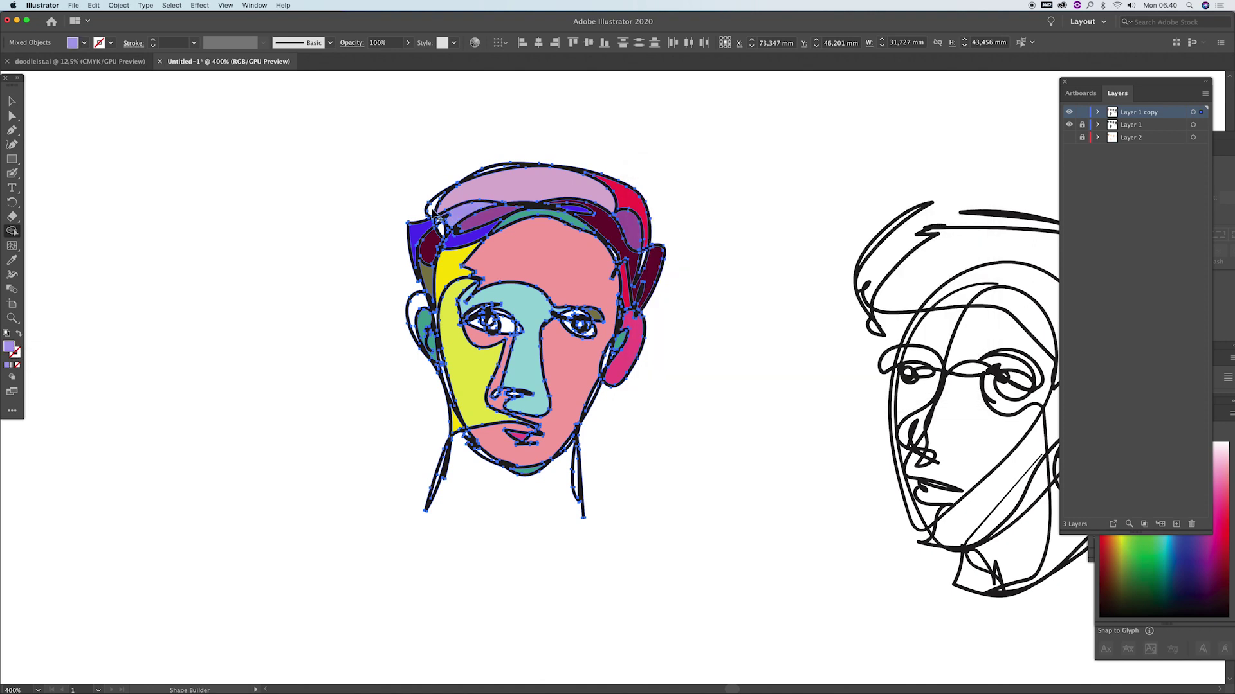
{"action": "left_click", "coordinate": [437, 221]}
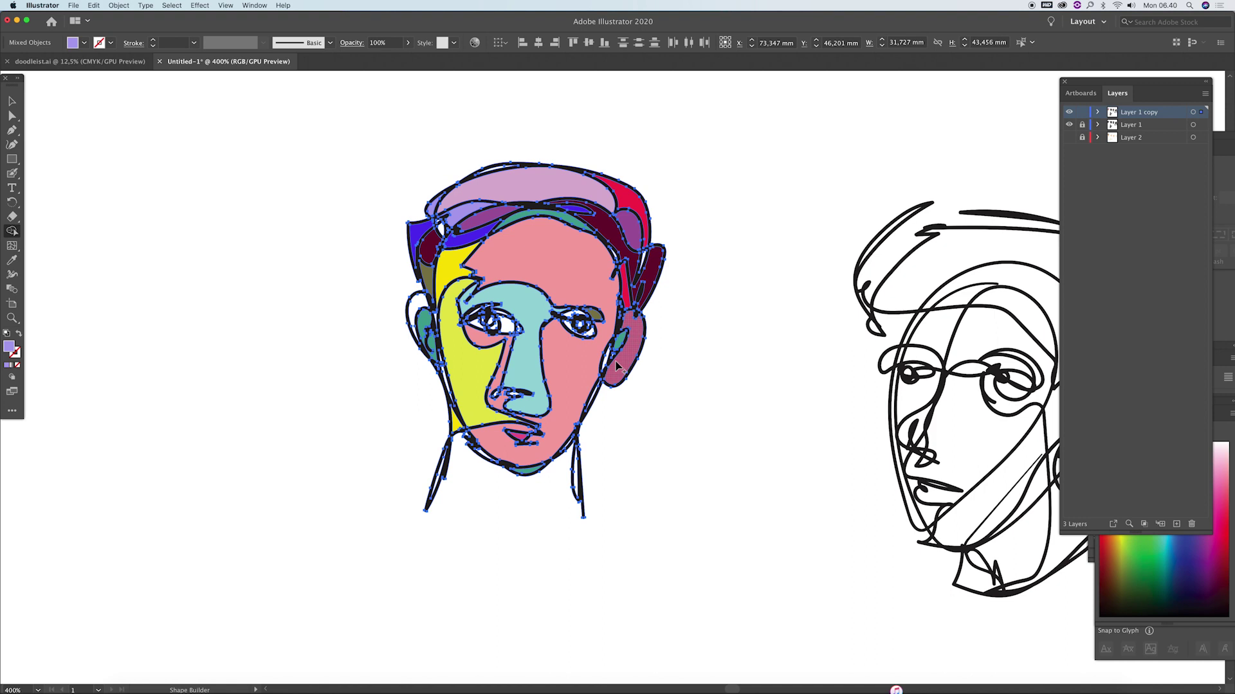
{"action": "left_click_drag", "start_coordinate": [417, 315], "coordinate": [454, 385]}
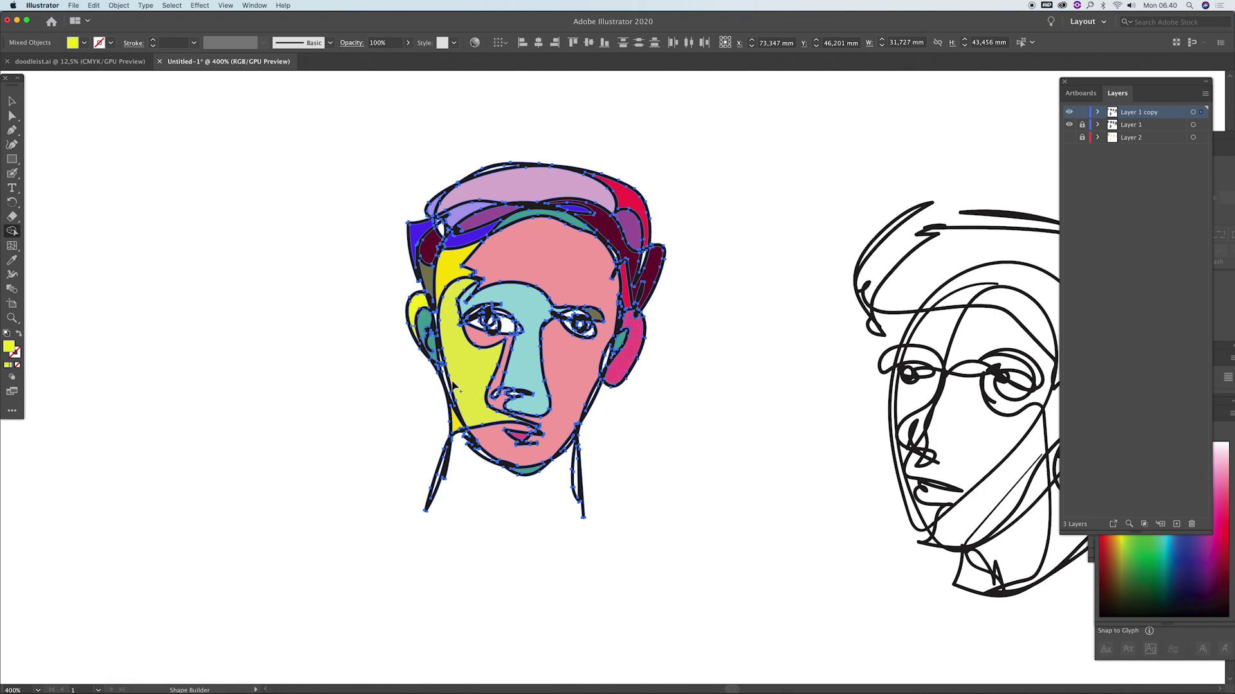
Deselect the portrait, zoom out to survey the sketches, then refocus on the coloured portrait.
{"action": "key", "text": "v"}
{"action": "left_click", "coordinate": [641, 414]}
{"action": "key", "text": "z"}
{"action": "left_click", "coordinate": [606, 379], "text": "alt"}
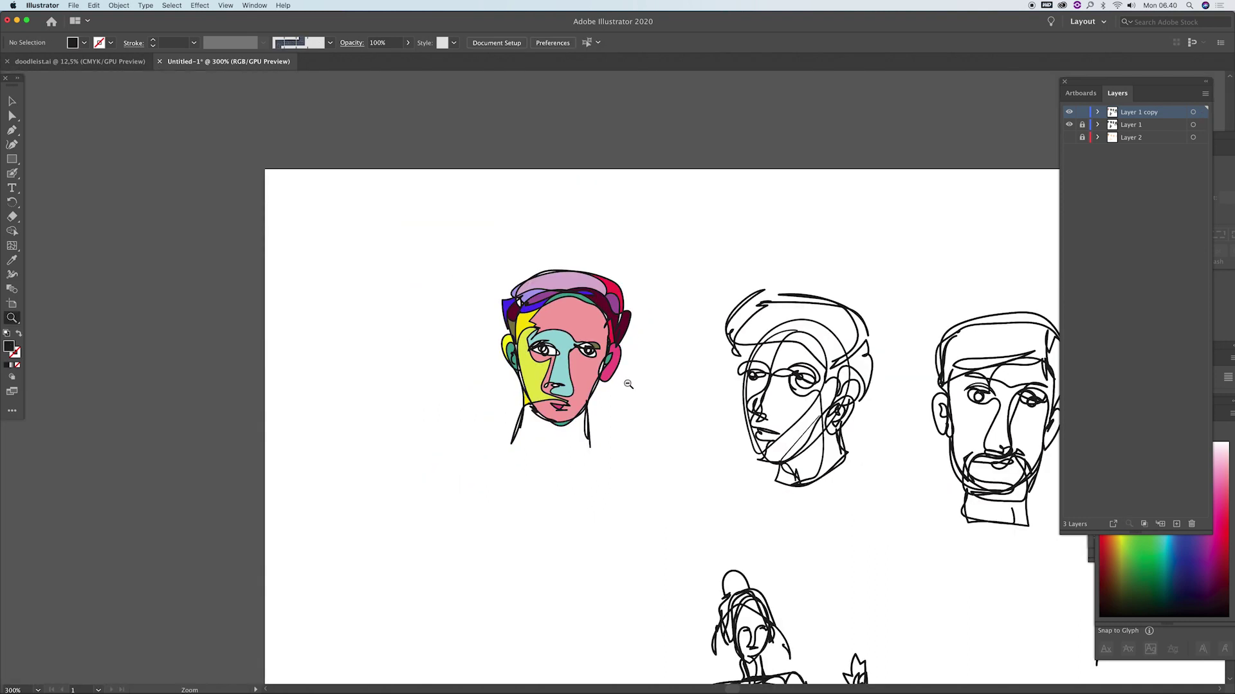
{"action": "scroll", "coordinate": [582, 379], "scroll_direction": "left", "scroll_amount": 2}
{"action": "scroll", "coordinate": [583, 379], "scroll_direction": "down", "scroll_amount": 1}
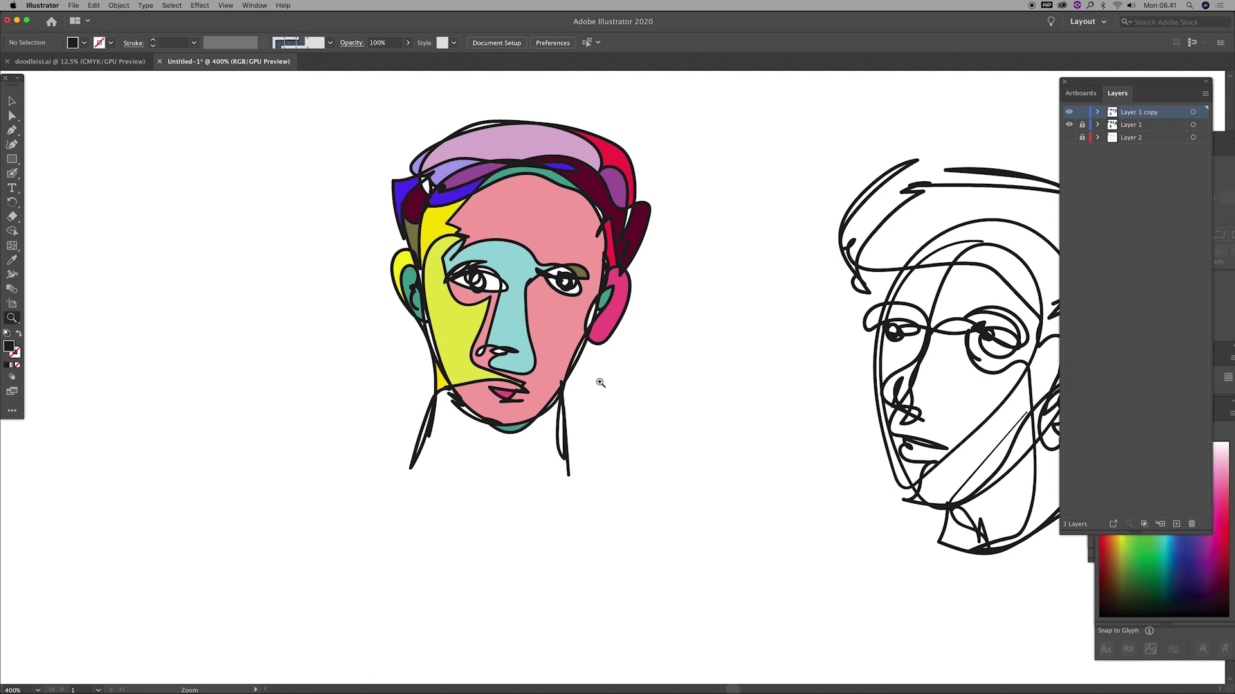
{"action": "scroll", "coordinate": [599, 383], "scroll_direction": "down", "scroll_amount": 1}
{"action": "scroll", "coordinate": [599, 380], "scroll_direction": "up", "scroll_amount": 15}
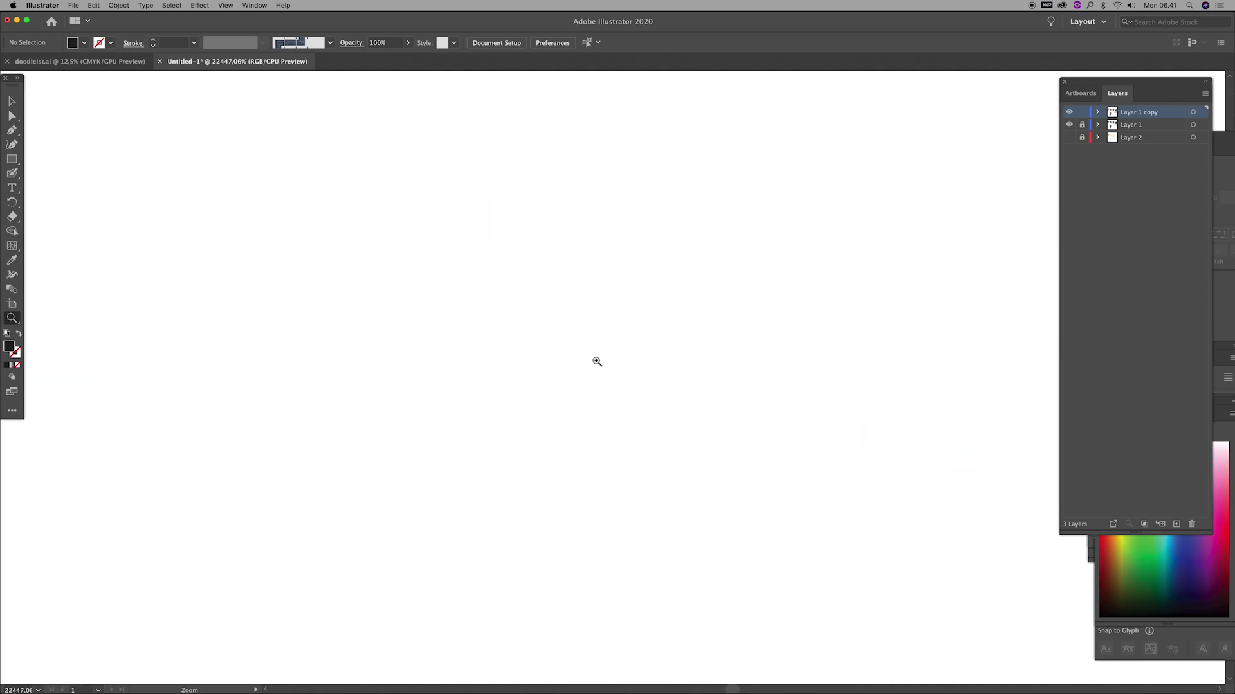
{"action": "scroll", "coordinate": [604, 372], "scroll_direction": "down", "scroll_amount": 3}
{"action": "scroll", "coordinate": [605, 373], "scroll_direction": "down", "scroll_amount": 3}
{"action": "scroll", "coordinate": [608, 375], "scroll_direction": "down", "scroll_amount": 3}
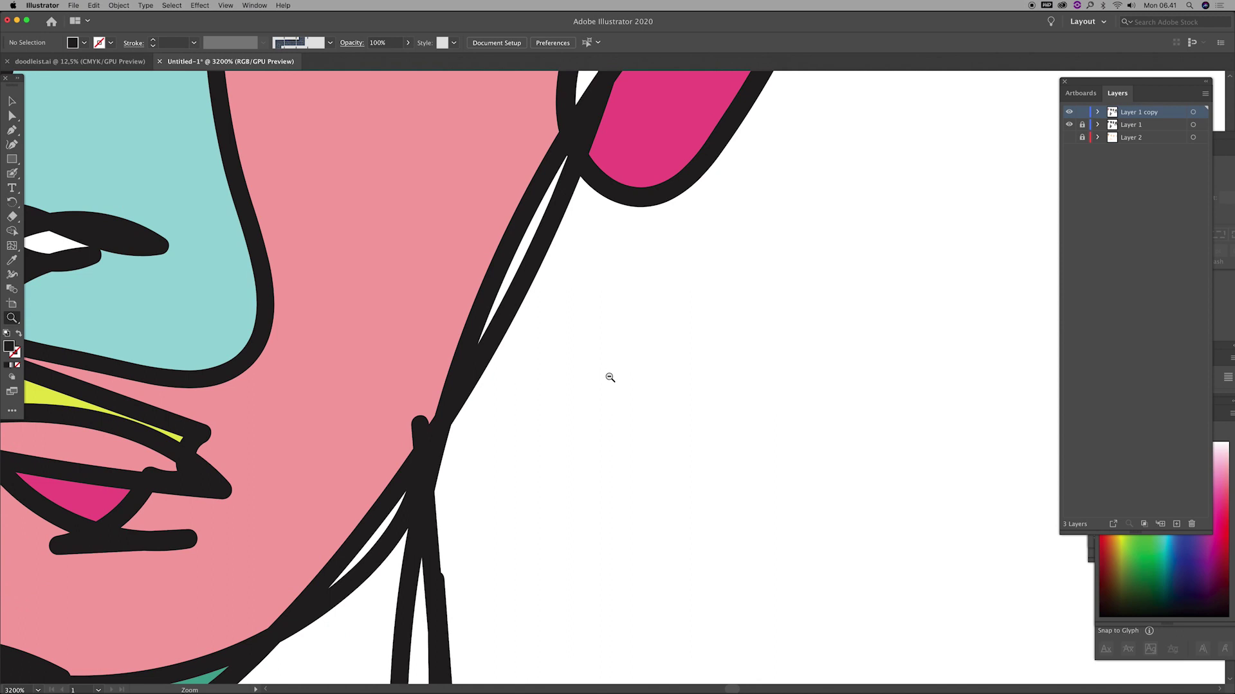
{"action": "scroll", "coordinate": [611, 378], "scroll_direction": "down", "scroll_amount": 2}
{"action": "scroll", "coordinate": [612, 378], "scroll_direction": "down", "scroll_amount": 2}
{"action": "scroll", "coordinate": [598, 366], "scroll_direction": "up", "scroll_amount": 15}
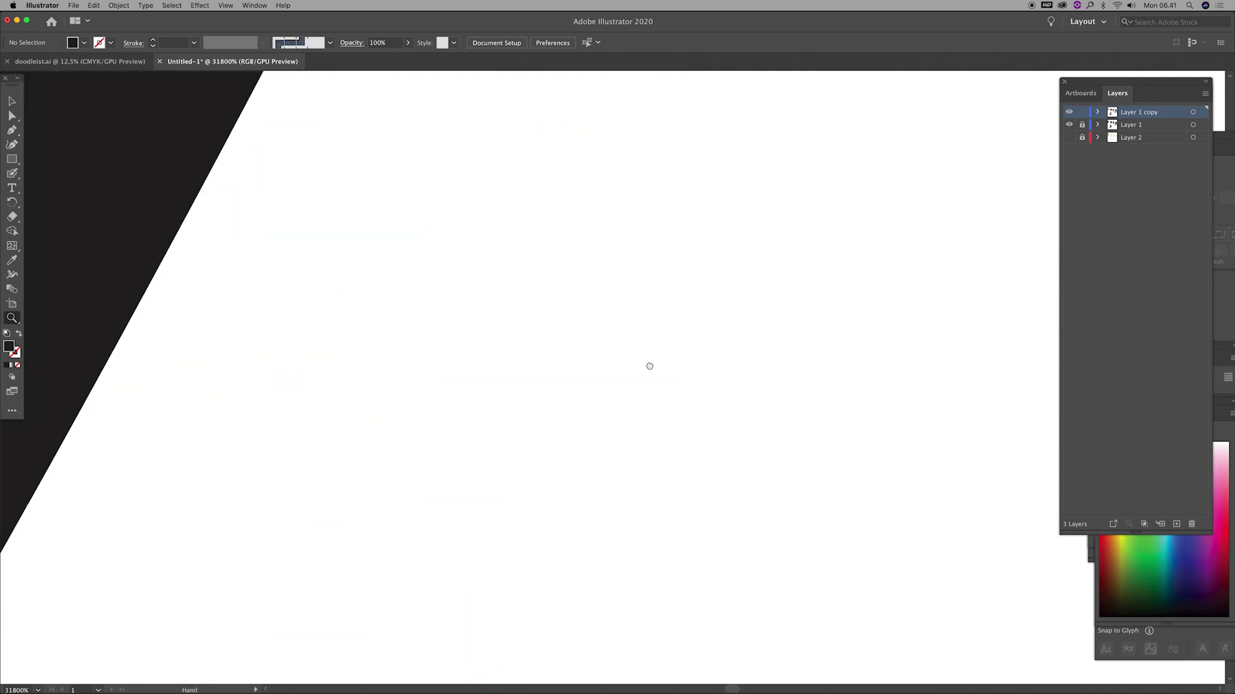
{"action": "scroll", "coordinate": [613, 369], "scroll_direction": "down", "scroll_amount": 2}
{"action": "scroll", "coordinate": [576, 361], "scroll_direction": "down", "scroll_amount": 1}
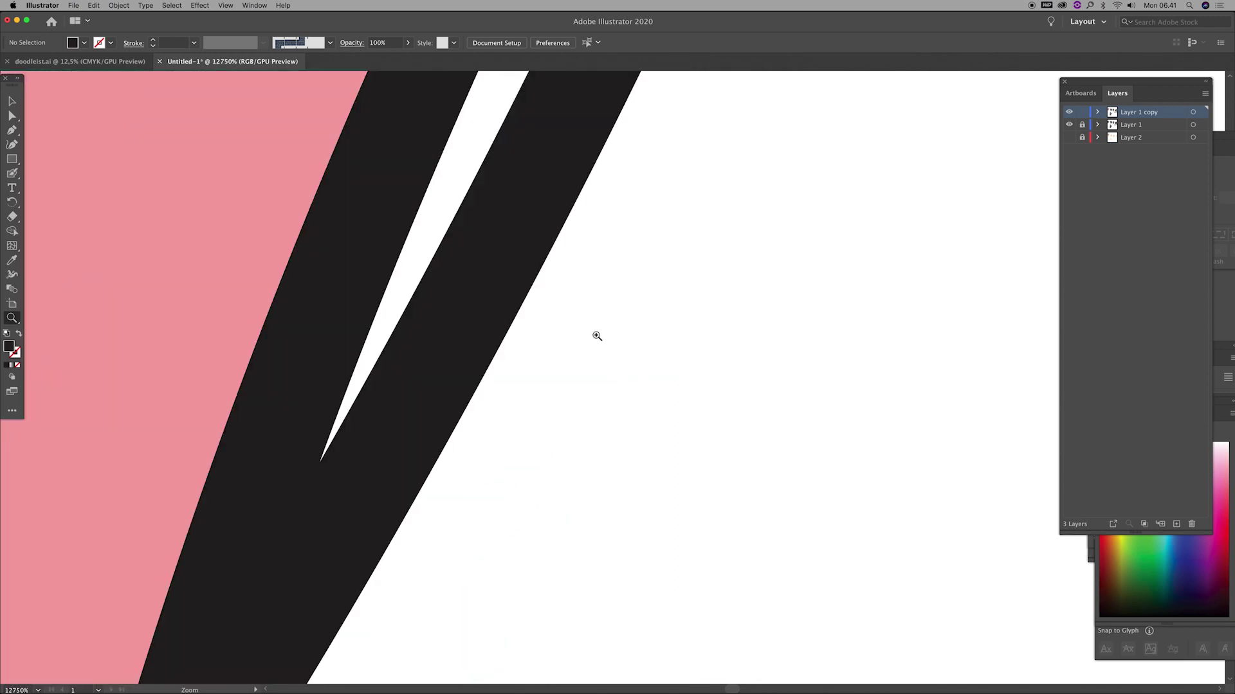
{"action": "key", "text": "super+0"}
{"action": "mouse_move", "coordinate": [367, 225]}
{"action": "left_mouse_down"}
{"action": "mouse_move", "coordinate": [497, 316]}
{"action": "mouse_move", "coordinate": [649, 394]}
{"action": "left_mouse_up"}
Select the whole coloured portrait and Alt-drag a copy just below the original.
{"action": "key", "text": "v"}
{"action": "left_click_drag", "start_coordinate": [317, 112], "coordinate": [760, 441]}
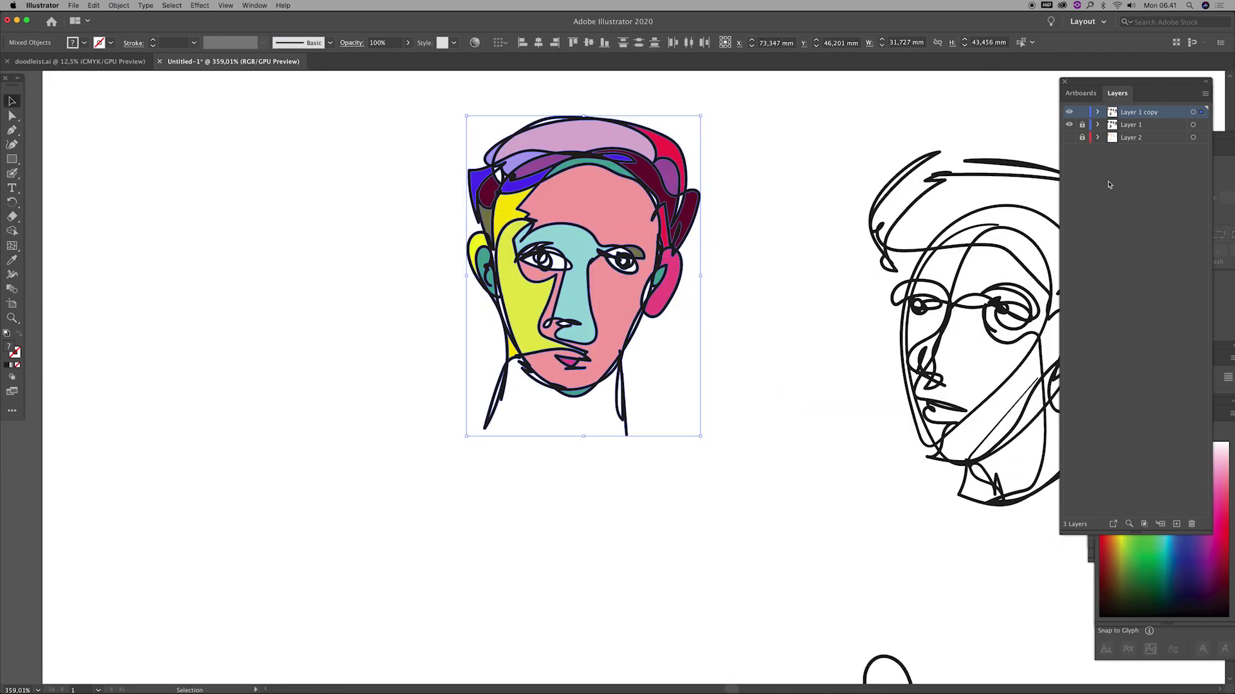
{"action": "mouse_move", "coordinate": [621, 264]}
{"action": "left_mouse_down"}
{"action": "mouse_move", "coordinate": [345, 392]}
{"action": "mouse_move", "coordinate": [557, 579]}
{"action": "left_mouse_up"}
{"action": "left_click_drag", "start_coordinate": [627, 446], "coordinate": [608, 269]}
{"action": "key", "text": "ctrl+shift+a"}
Zoom in on the face, sample its pink, lighten it, and set pale pink as the Blob Brush colour.
{"action": "key", "text": "z"}
{"action": "left_click", "coordinate": [616, 412]}
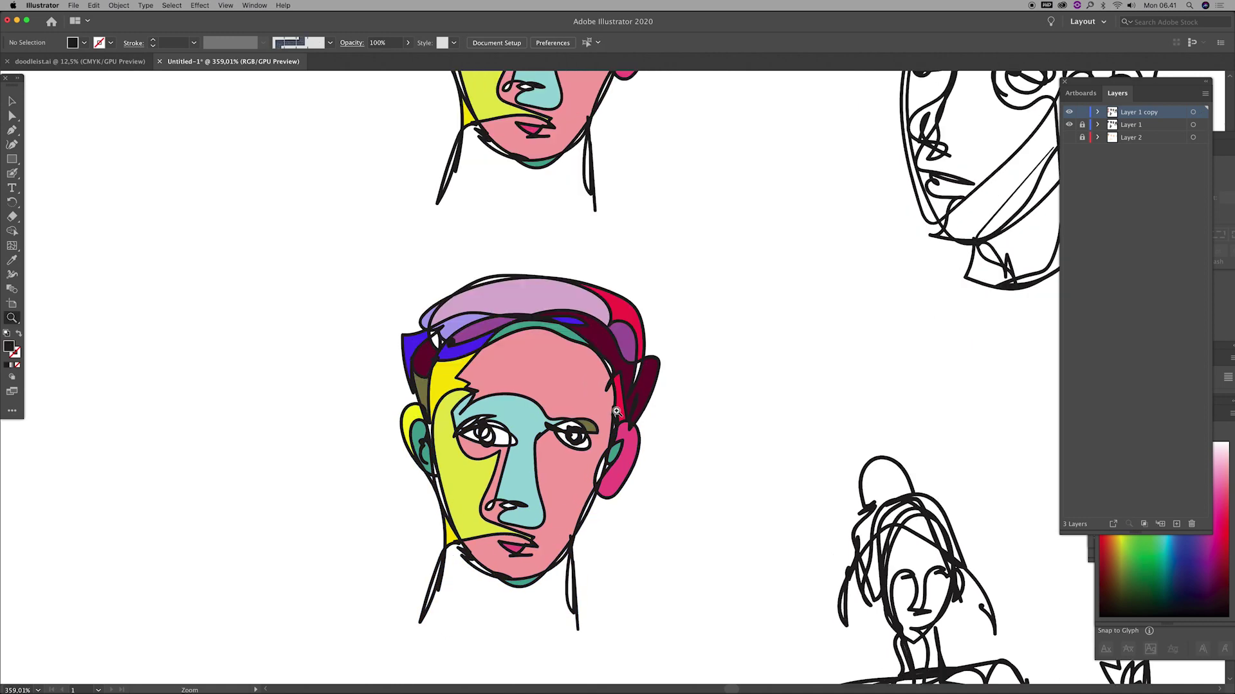
{"action": "mouse_move", "coordinate": [504, 388]}
{"action": "left_mouse_down"}
{"action": "mouse_move", "coordinate": [504, 317]}
{"action": "mouse_move", "coordinate": [567, 270]}
{"action": "left_mouse_up"}
{"action": "left_click", "coordinate": [504, 317]}
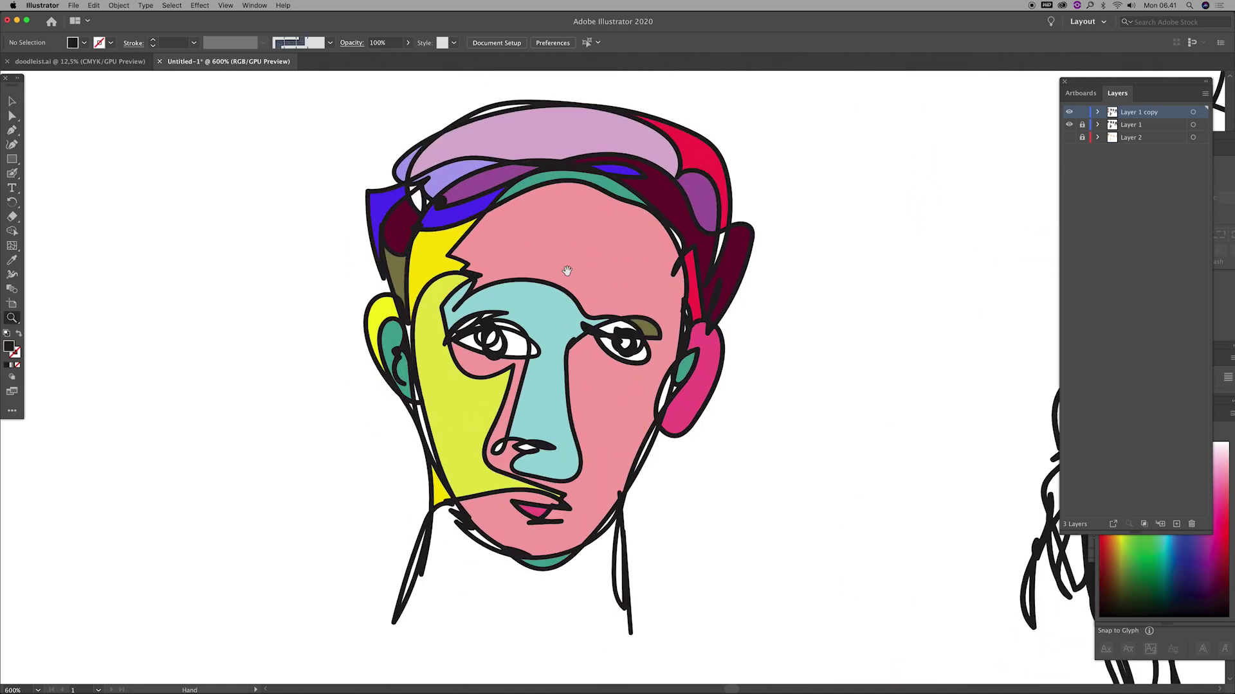
{"action": "key", "text": "i"}
{"action": "left_click", "coordinate": [568, 247]}
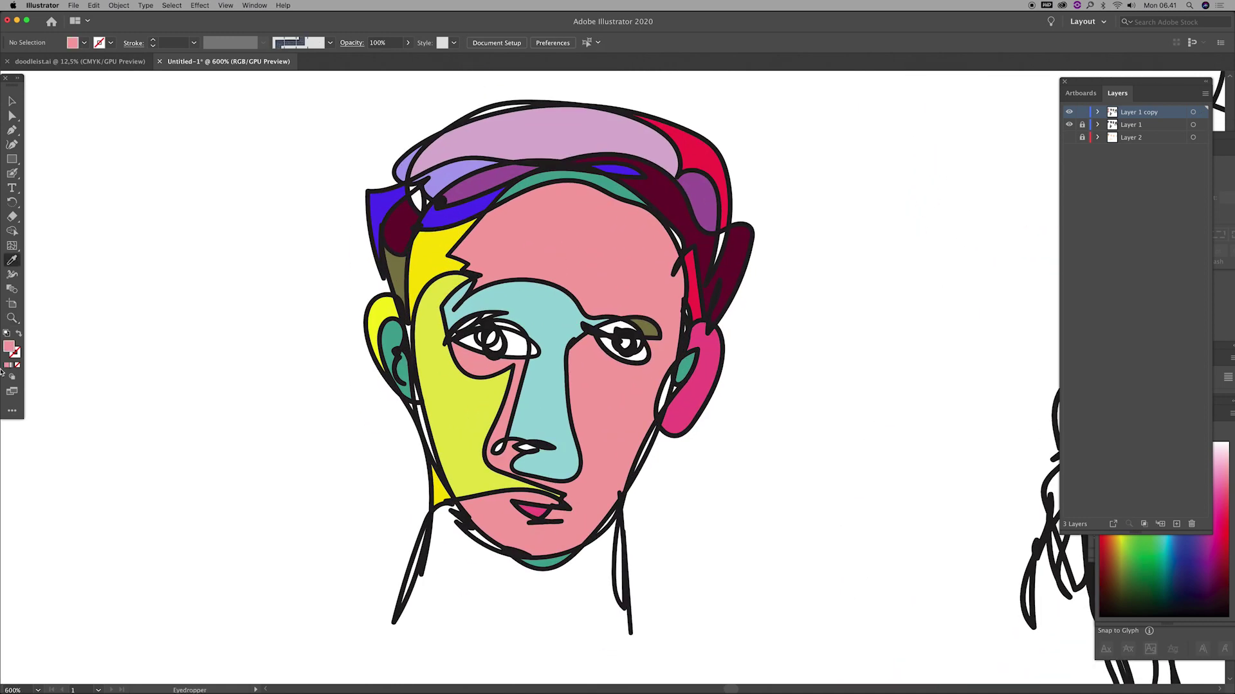
{"action": "double_click", "coordinate": [9, 347]}
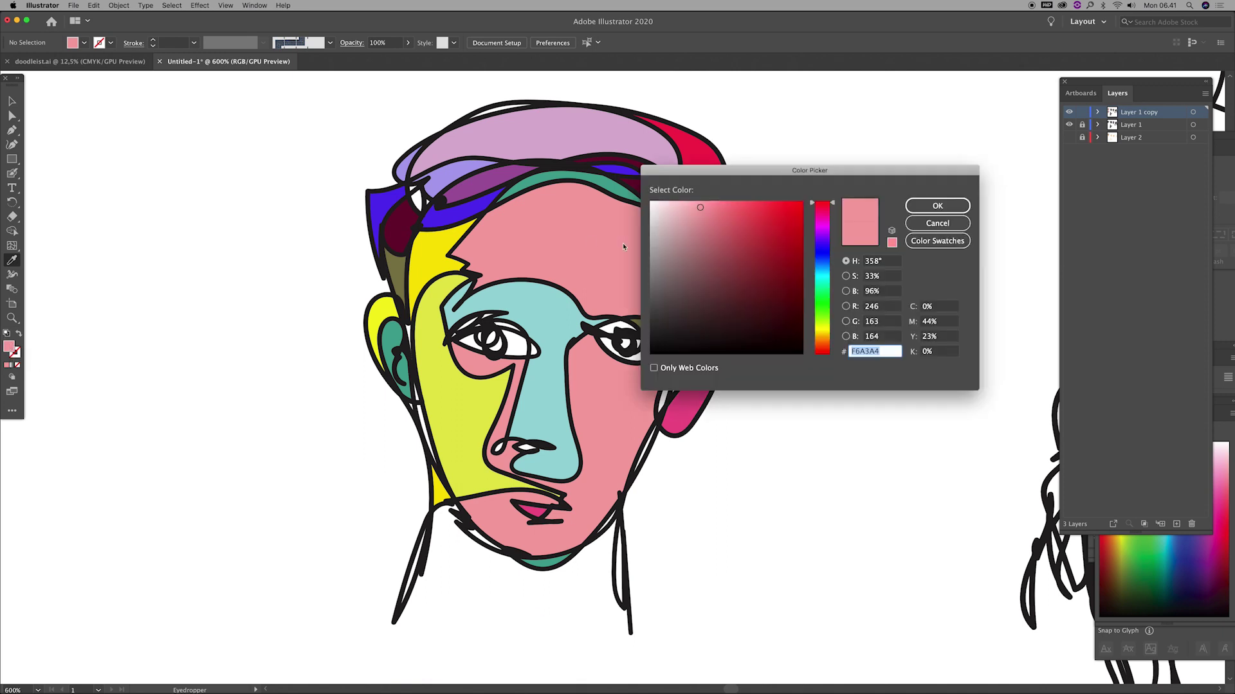
{"action": "left_click", "coordinate": [667, 208]}
{"action": "left_click", "coordinate": [936, 206]}
{"action": "key", "text": "shift+b"}
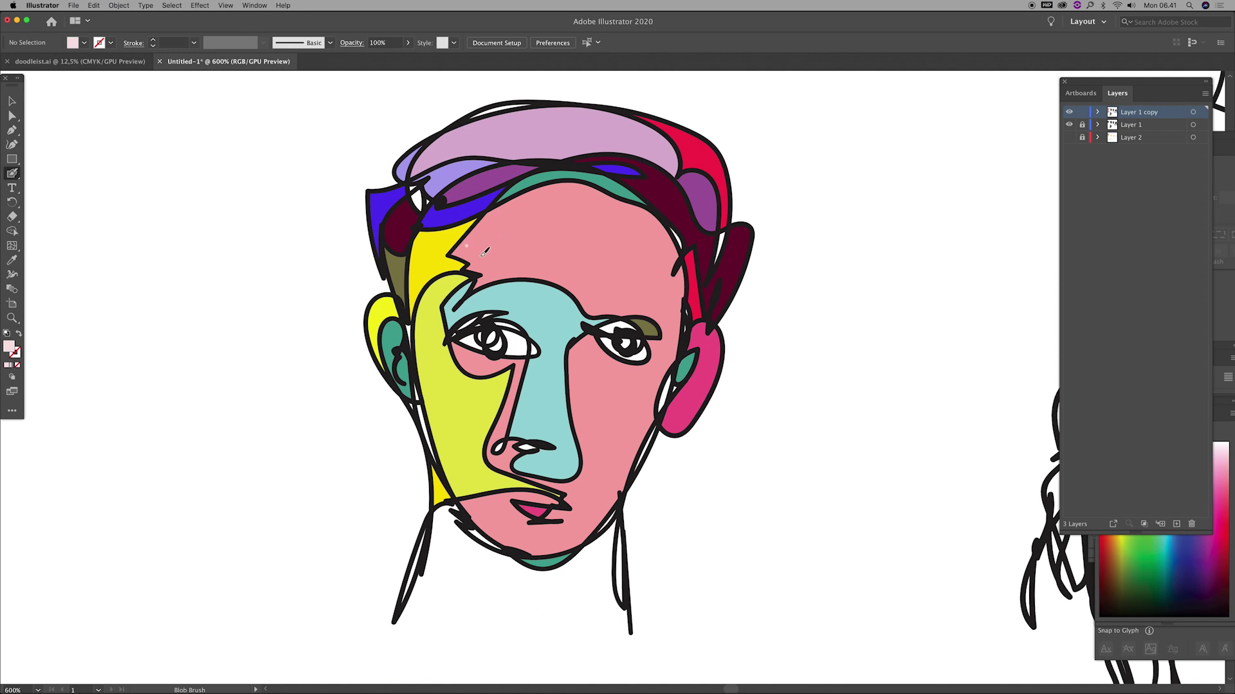
{"action": "key", "text": "shift+x"}
Paint short pale-pink hatch strokes across the forehead.
{"action": "mouse_move", "coordinate": [484, 252]}
{"action": "left_mouse_down"}
{"action": "mouse_move", "coordinate": [503, 239]}
{"action": "mouse_move", "coordinate": [524, 270]}
{"action": "left_mouse_up"}
{"action": "left_click_drag", "start_coordinate": [507, 261], "coordinate": [527, 257]}
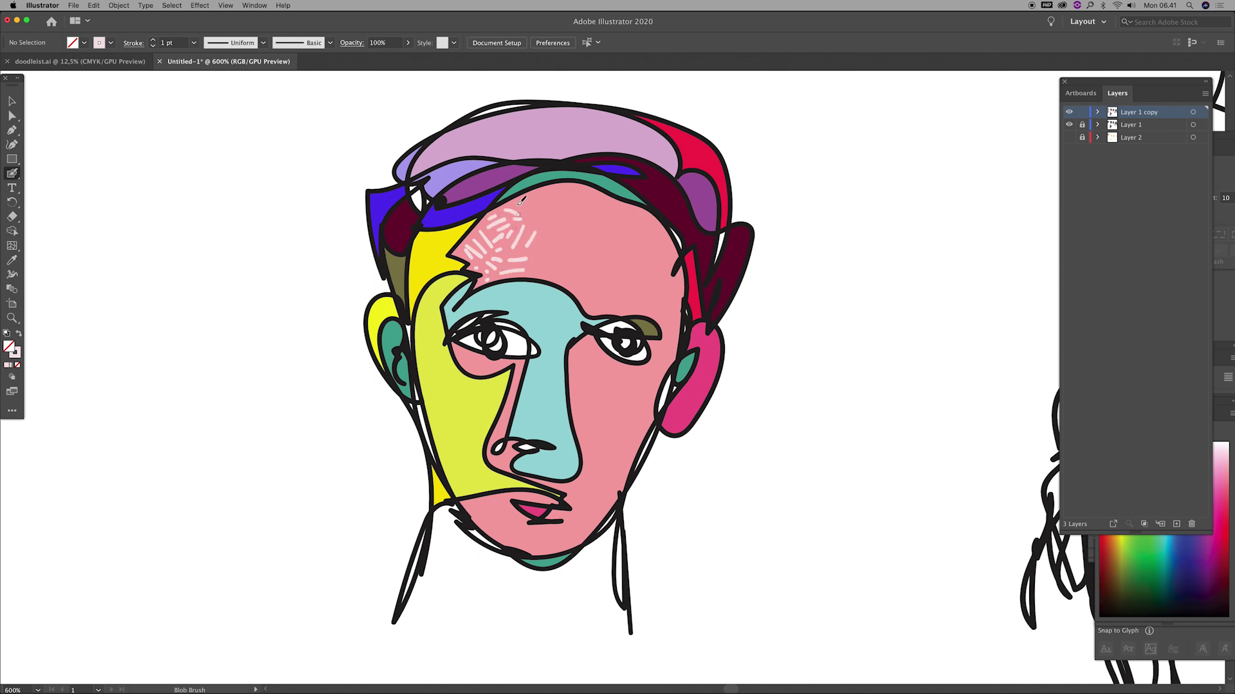
{"action": "left_click_drag", "start_coordinate": [545, 267], "coordinate": [542, 233]}
{"action": "left_click_drag", "start_coordinate": [571, 274], "coordinate": [558, 243]}
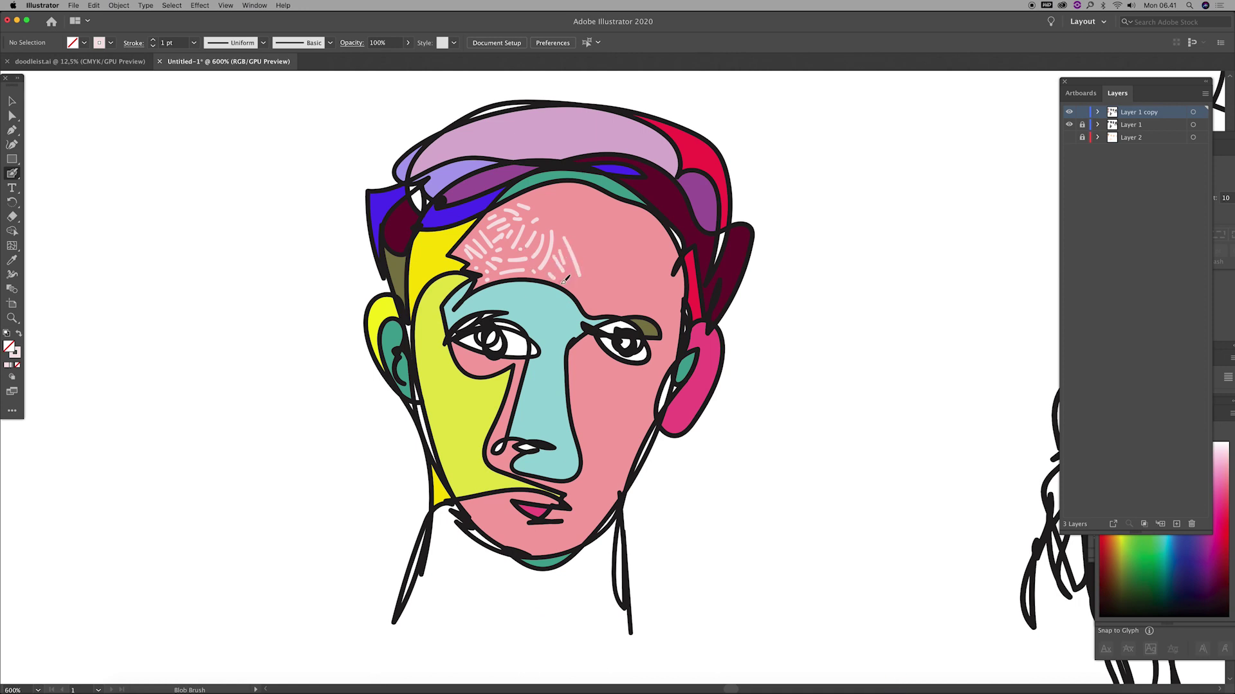
{"action": "mouse_move", "coordinate": [579, 295]}
{"action": "left_mouse_down"}
{"action": "mouse_move", "coordinate": [620, 291]}
{"action": "mouse_move", "coordinate": [611, 278]}
{"action": "left_mouse_up"}
{"action": "mouse_move", "coordinate": [577, 235]}
{"action": "left_mouse_down"}
{"action": "mouse_move", "coordinate": [607, 253]}
{"action": "mouse_move", "coordinate": [565, 212]}
{"action": "mouse_move", "coordinate": [563, 187]}
{"action": "mouse_move", "coordinate": [604, 231]}
{"action": "left_mouse_up"}
{"action": "mouse_move", "coordinate": [617, 222]}
{"action": "left_mouse_down"}
{"action": "mouse_move", "coordinate": [611, 241]}
{"action": "mouse_move", "coordinate": [651, 239]}
{"action": "mouse_move", "coordinate": [634, 237]}
{"action": "left_mouse_up"}
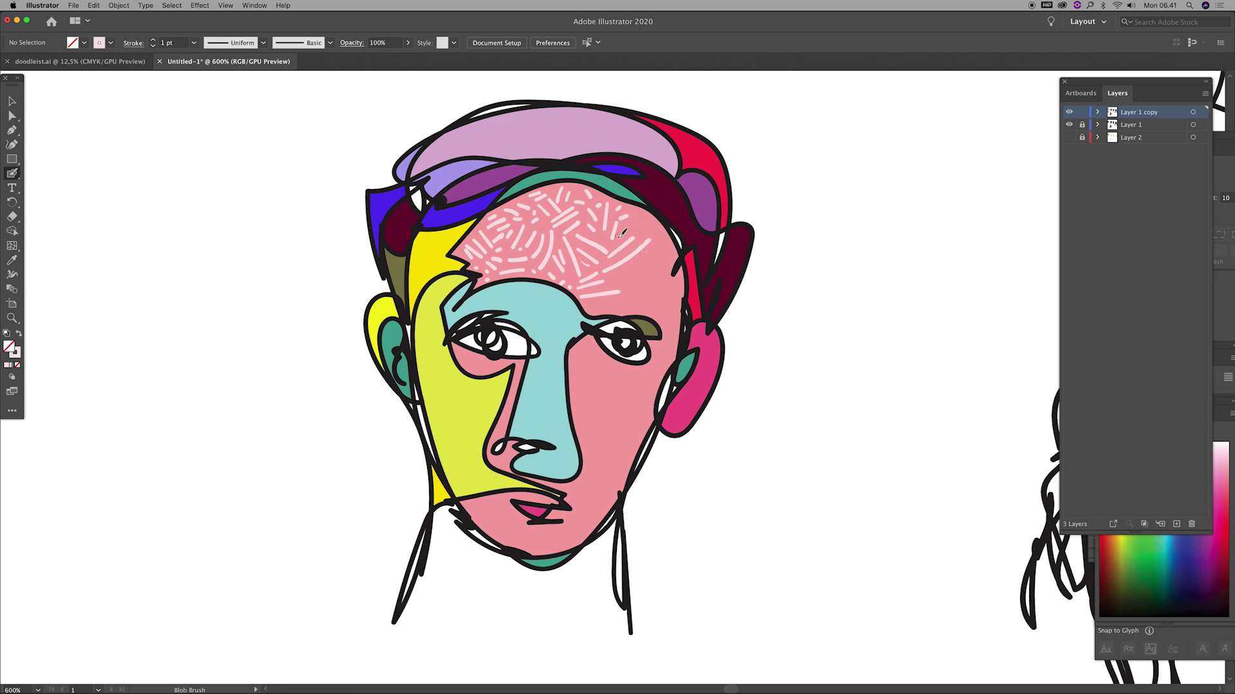
{"action": "left_click_drag", "start_coordinate": [618, 284], "coordinate": [633, 267]}
Add hatch strokes on the lower forehead, right cheek and near the chin.
{"action": "mouse_move", "coordinate": [623, 312]}
{"action": "left_mouse_down"}
{"action": "mouse_move", "coordinate": [641, 291]}
{"action": "mouse_move", "coordinate": [679, 312]}
{"action": "mouse_move", "coordinate": [668, 314]}
{"action": "mouse_move", "coordinate": [676, 337]}
{"action": "left_mouse_up"}
{"action": "left_click_drag", "start_coordinate": [593, 346], "coordinate": [592, 389]}
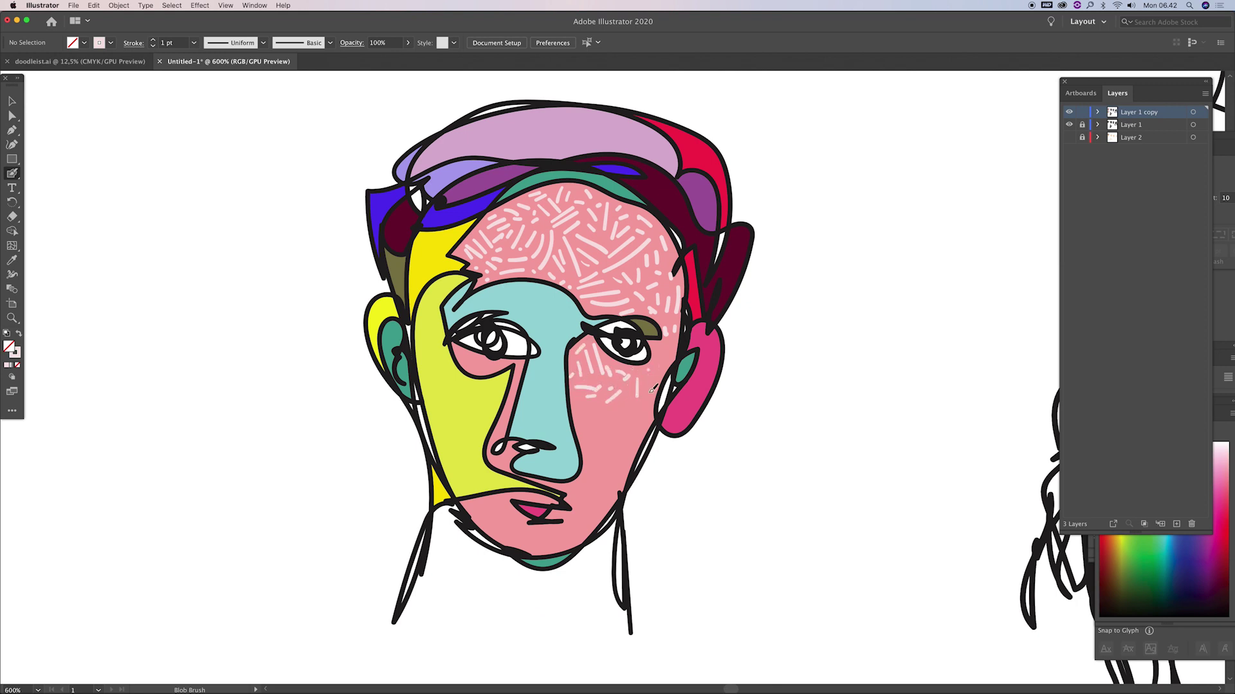
{"action": "mouse_move", "coordinate": [578, 406]}
{"action": "left_mouse_down"}
{"action": "mouse_move", "coordinate": [595, 422]}
{"action": "mouse_move", "coordinate": [637, 413]}
{"action": "mouse_move", "coordinate": [580, 385]}
{"action": "mouse_move", "coordinate": [604, 397]}
{"action": "mouse_move", "coordinate": [600, 424]}
{"action": "left_mouse_up"}
{"action": "scroll", "coordinate": [621, 418], "scroll_direction": "down", "scroll_amount": 3}
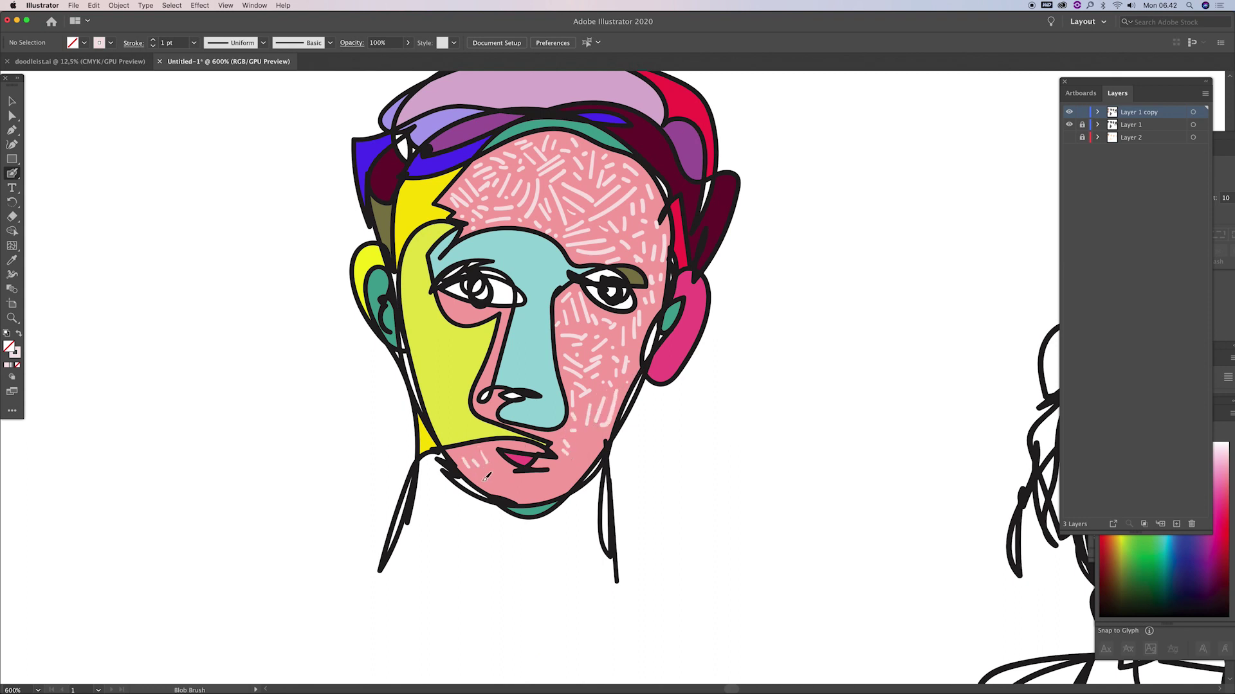
{"action": "left_click_drag", "start_coordinate": [561, 471], "coordinate": [571, 475]}
Draw a tiny ellipse dot left of the face and colour it the hair's red.
{"action": "key", "text": "v"}
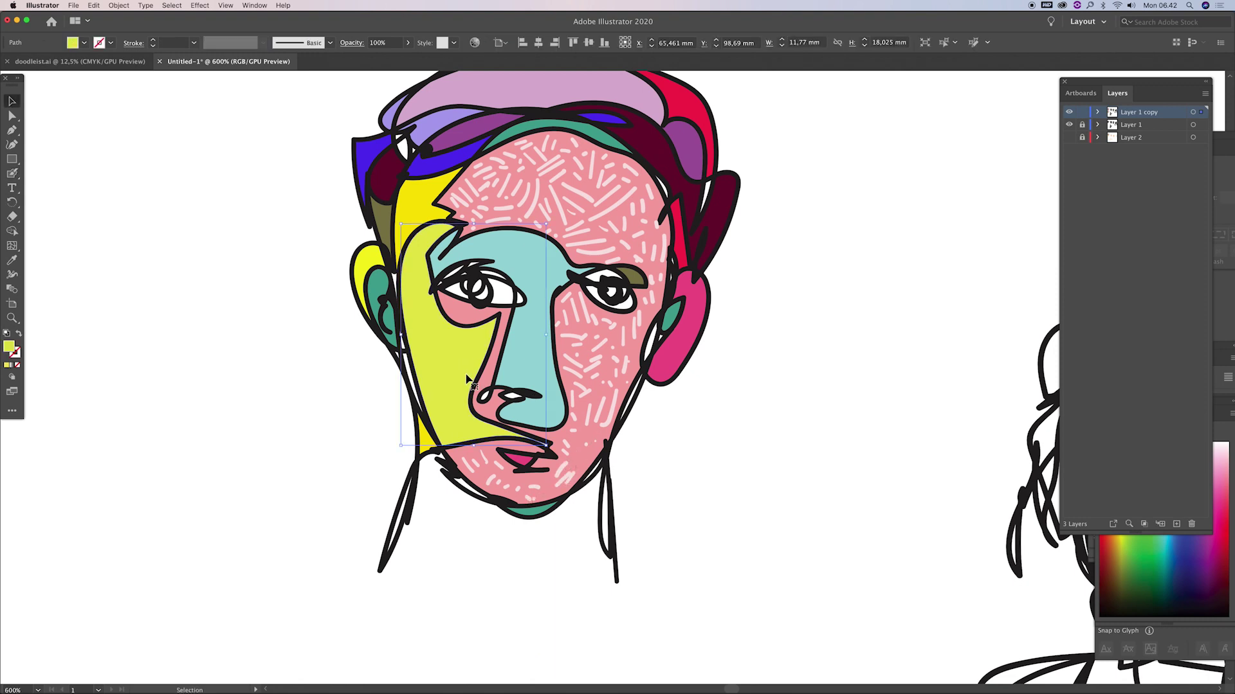
{"action": "scroll", "coordinate": [492, 542], "scroll_direction": "left", "scroll_amount": 2}
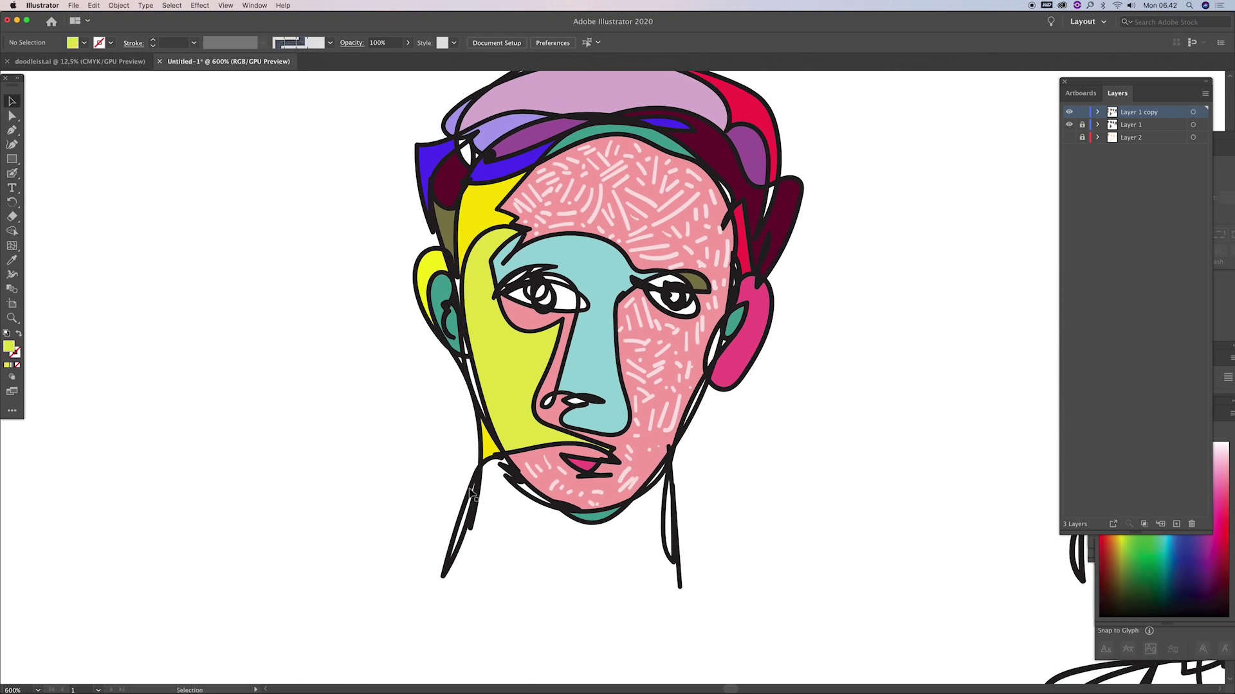
{"action": "left_click", "coordinate": [11, 157]}
{"action": "left_click_drag", "start_coordinate": [11, 165], "coordinate": [35, 174]}
{"action": "left_click_drag", "start_coordinate": [202, 327], "coordinate": [207, 333]}
{"action": "key", "text": "i"}
{"action": "left_click", "coordinate": [756, 106]}
Duplicate the dot into a grouped row, then repeat offset rows downward into a grid.
{"action": "key", "text": "v"}
{"action": "left_click_drag", "start_coordinate": [204, 331], "coordinate": [226, 333]}
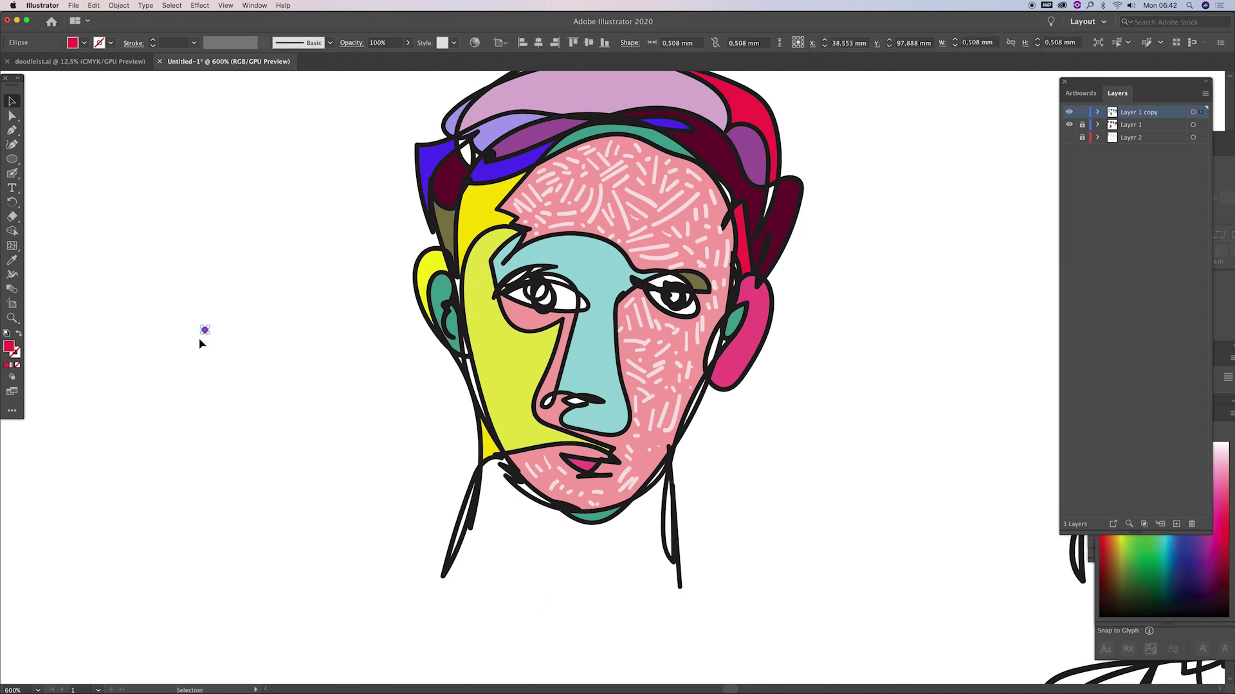
{"action": "left_click_drag", "start_coordinate": [204, 332], "coordinate": [221, 339]}
{"action": "key", "text": "ctrl+d"}
{"action": "key", "text": "ctrl+d"}
{"action": "key", "text": "ctrl+d"}
{"action": "key", "text": "ctrl+d"}
{"action": "key", "text": "ctrl+d"}
{"action": "key", "text": "ctrl+d"}
{"action": "key", "text": "ctrl+d"}
{"action": "key", "text": "ctrl+d"}
{"action": "key", "text": "ctrl+d"}
{"action": "key", "text": "ctrl+d"}
{"action": "key", "text": "ctrl+d"}
{"action": "key", "text": "ctrl+d"}
{"action": "mouse_move", "coordinate": [189, 324]}
{"action": "left_mouse_down"}
{"action": "mouse_move", "coordinate": [399, 348]}
{"action": "mouse_move", "coordinate": [368, 355]}
{"action": "left_mouse_up"}
{"action": "key", "text": "ctrl+g"}
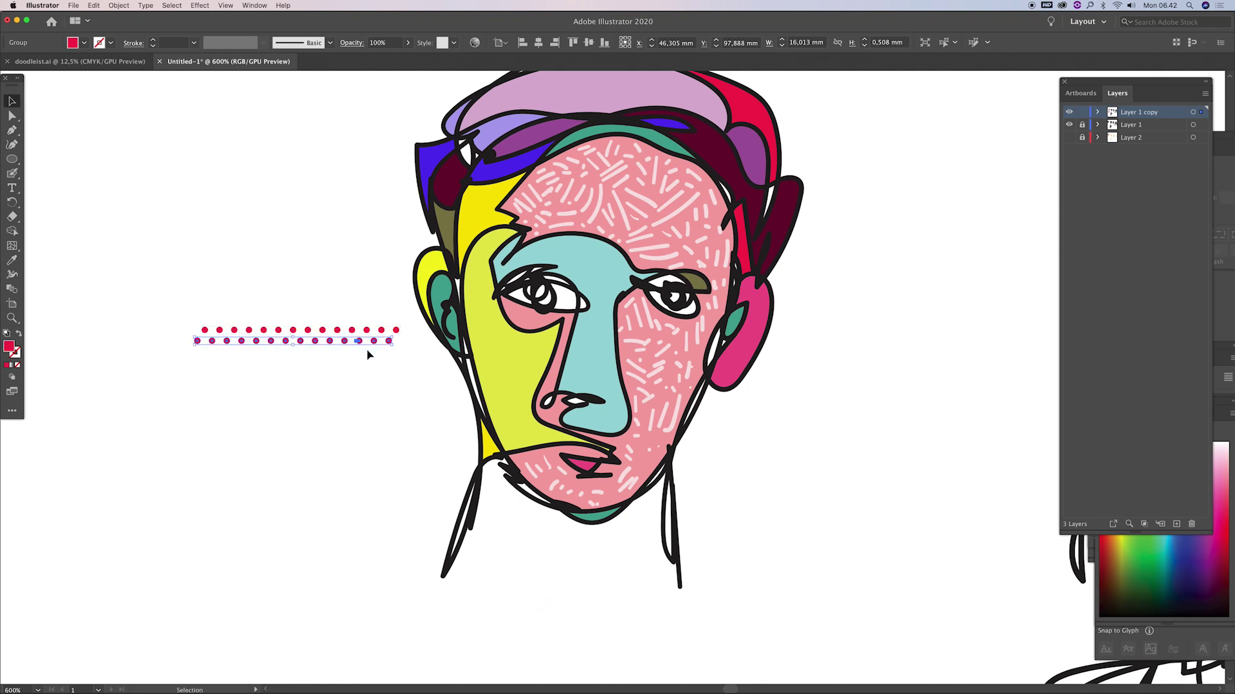
{"action": "mouse_move", "coordinate": [199, 323]}
{"action": "left_mouse_down"}
{"action": "mouse_move", "coordinate": [391, 353]}
{"action": "mouse_move", "coordinate": [393, 365]}
{"action": "left_mouse_up"}
{"action": "key", "text": "ctrl+d"}
{"action": "key", "text": "ctrl+d"}
{"action": "key", "text": "ctrl+d"}
Extend the dot rows into a full block and move it over the face.
{"action": "key", "text": "ctrl+d"}
{"action": "key", "text": "ctrl+d"}
{"action": "key", "text": "ctrl+d"}
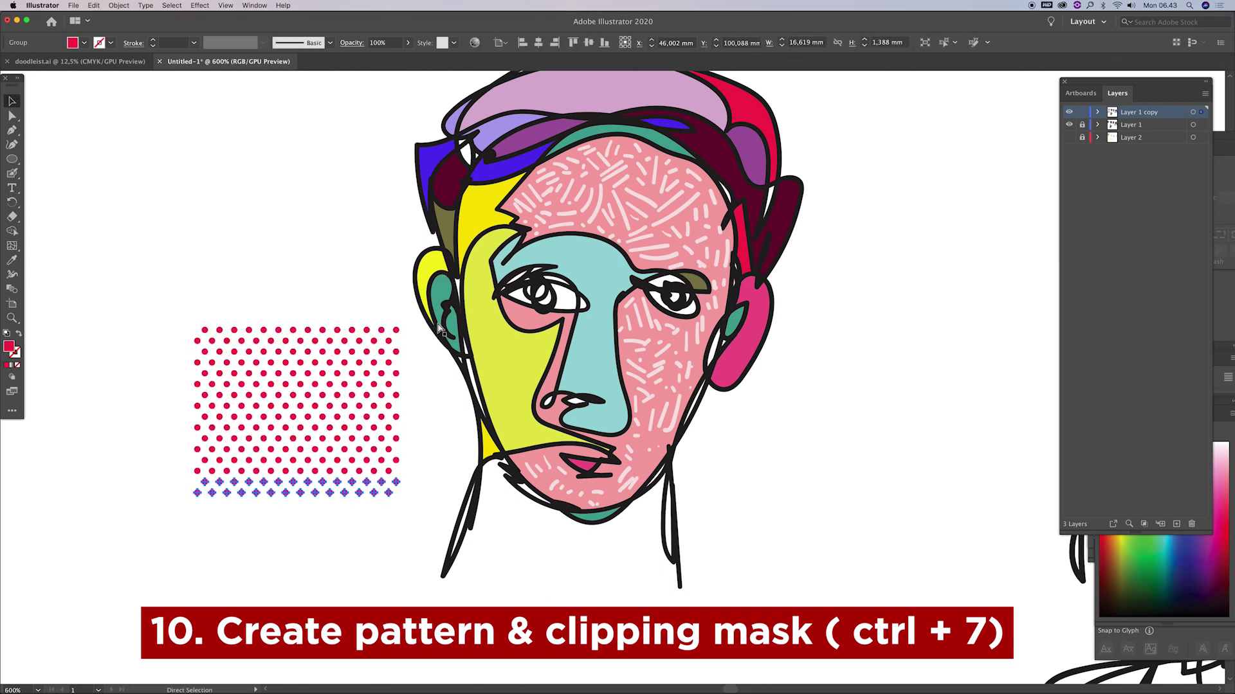
{"action": "key", "text": "ctrl+d"}
{"action": "key", "text": "ctrl+d"}
{"action": "key", "text": "ctrl+d"}
{"action": "key", "text": "ctrl+d"}
{"action": "key", "text": "ctrl+d"}
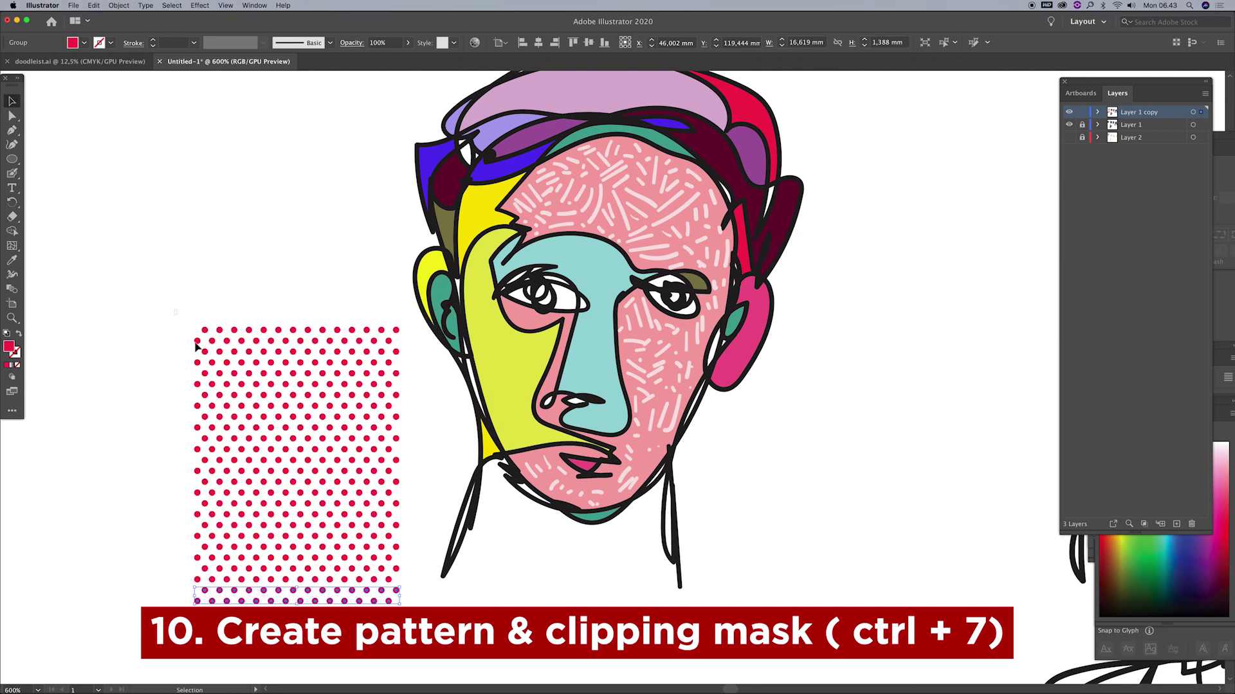
{"action": "left_click_drag", "start_coordinate": [193, 324], "coordinate": [387, 575]}
{"action": "left_click", "coordinate": [424, 421]}
{"action": "mouse_move", "coordinate": [400, 422]}
{"action": "left_mouse_down"}
{"action": "mouse_move", "coordinate": [377, 306]}
{"action": "mouse_move", "coordinate": [600, 304]}
{"action": "left_mouse_up"}
Bring the yellow cheek to front and clip the dot block to it with Ctrl+7.
{"action": "left_click", "coordinate": [513, 347]}
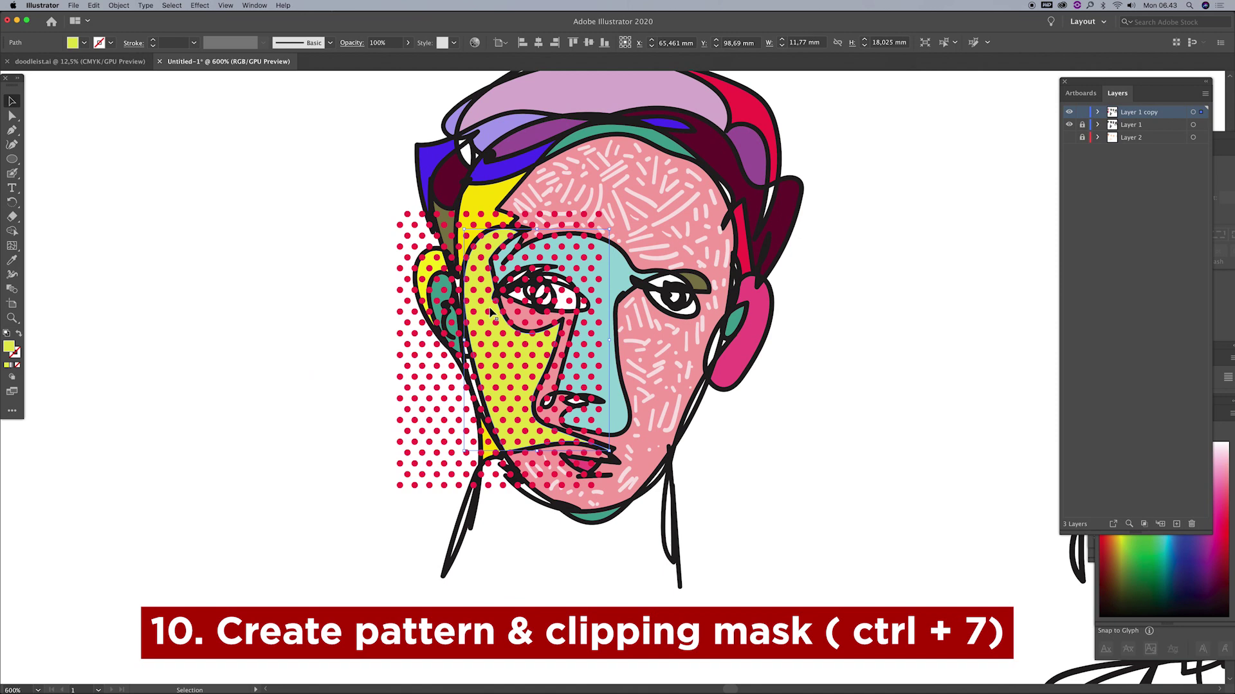
{"action": "key", "text": "ctrl+shift+bracketright"}
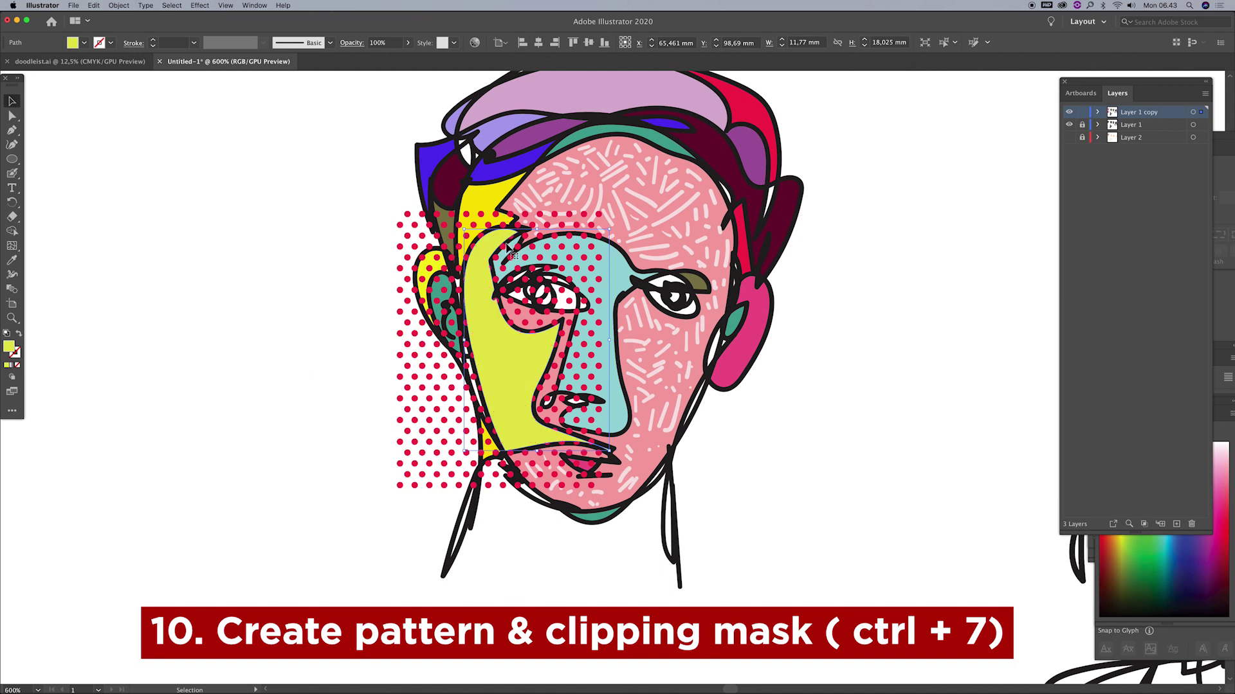
{"action": "left_click", "coordinate": [443, 342], "text": "shift"}
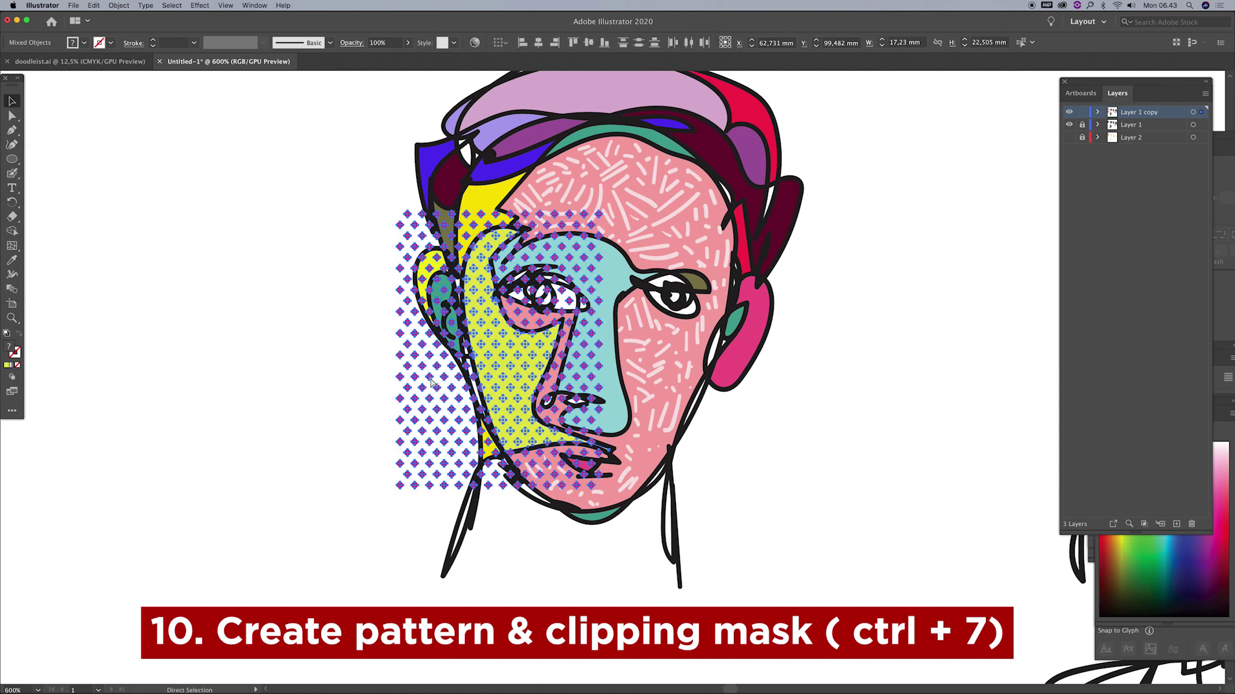
{"action": "key", "text": "ctrl+7"}
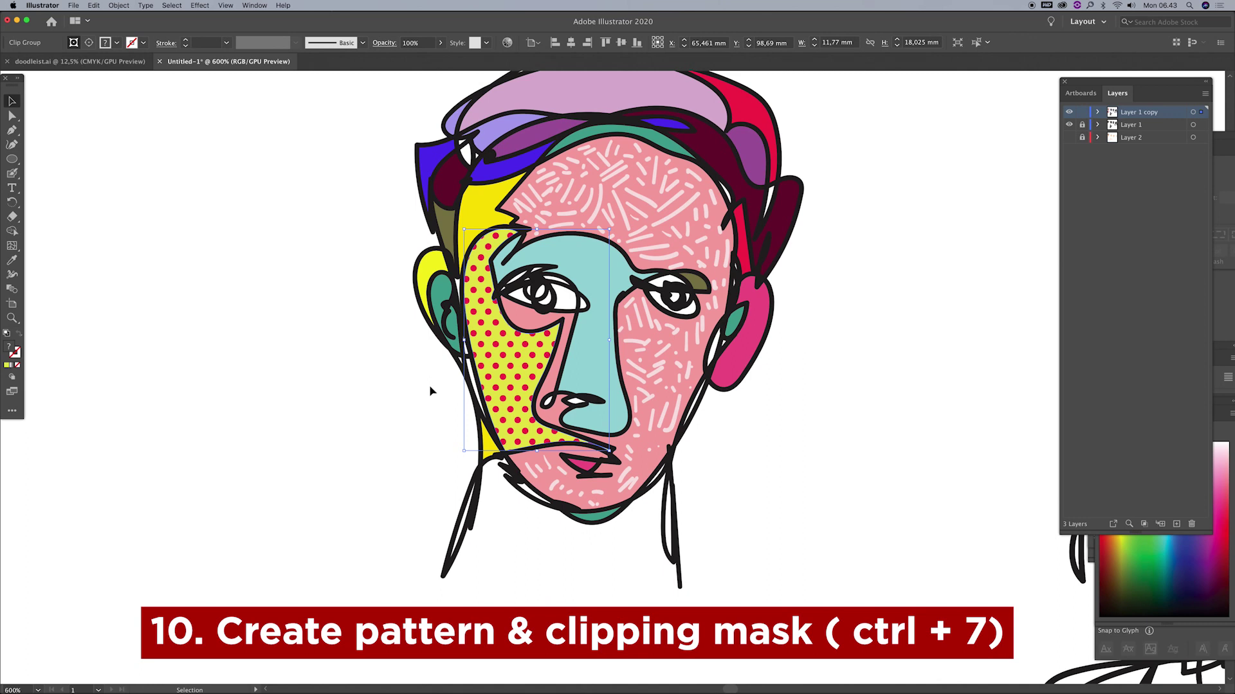
{"action": "left_click", "coordinate": [378, 473]}
{"action": "key", "text": "z"}
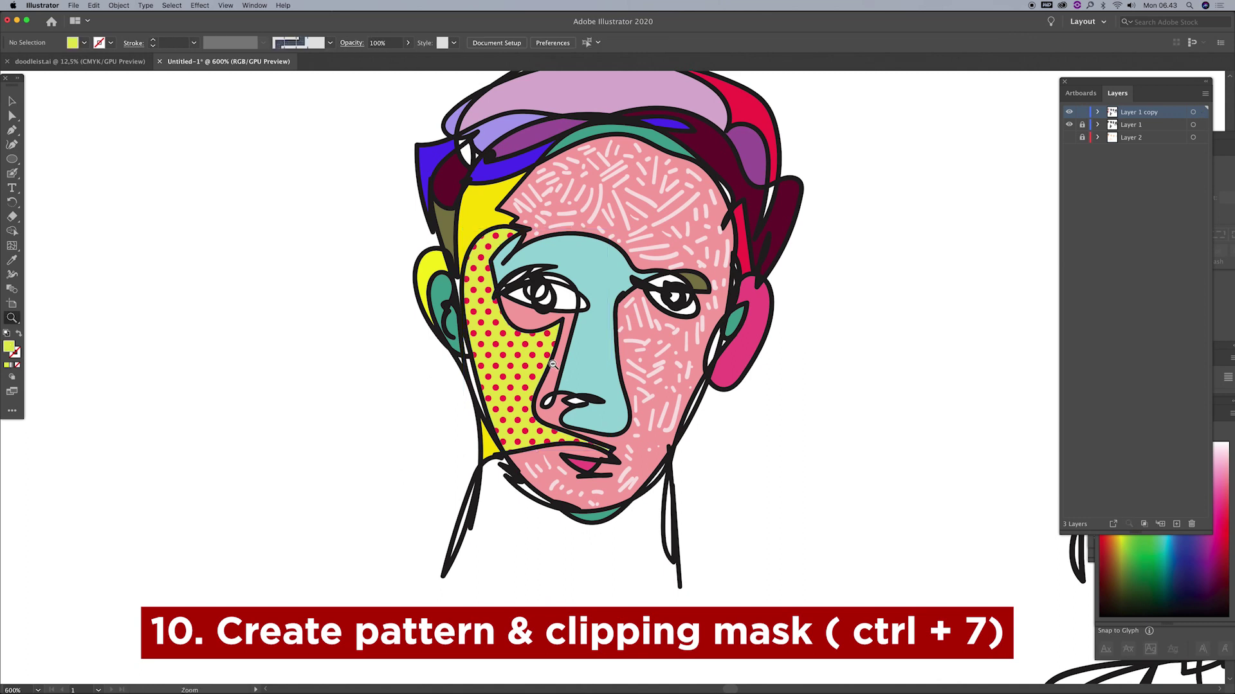
{"action": "left_click", "coordinate": [557, 337], "text": "alt"}
Select the patterned face and move it up and left toward the other portrait.
{"action": "left_click_drag", "start_coordinate": [556, 337], "coordinate": [509, 355]}
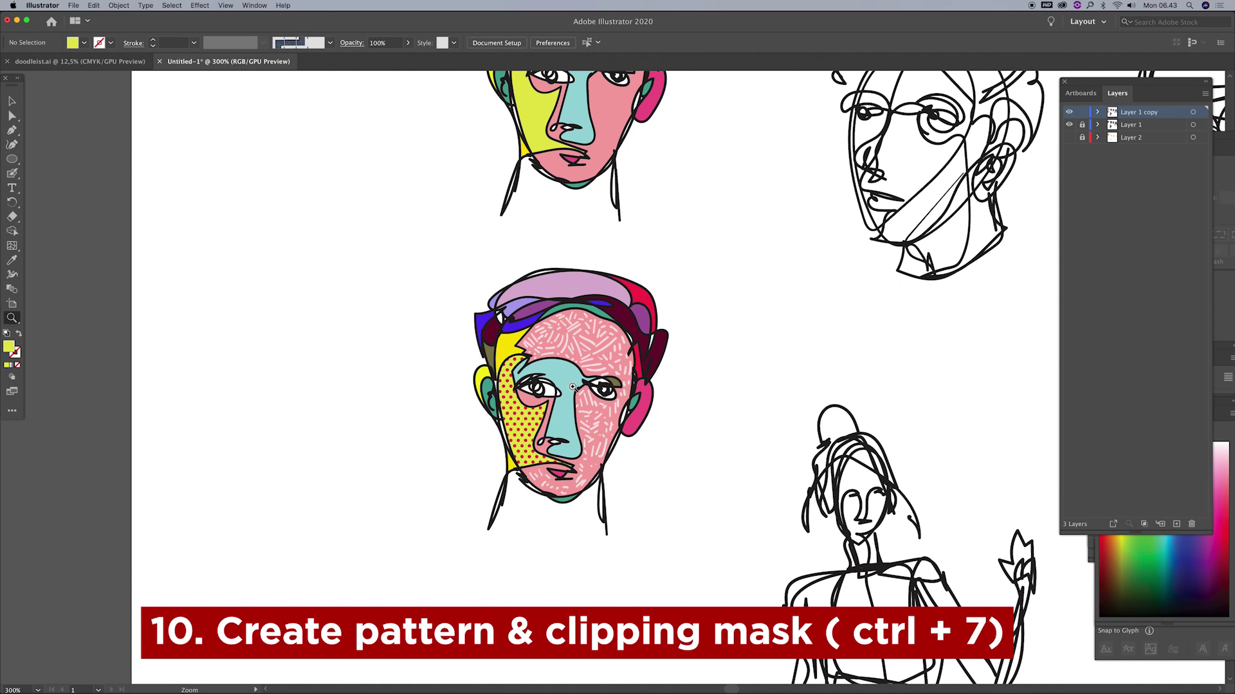
{"action": "scroll", "coordinate": [581, 334], "scroll_direction": "up", "scroll_amount": 3}
{"action": "scroll", "coordinate": [582, 334], "scroll_direction": "right", "scroll_amount": 3}
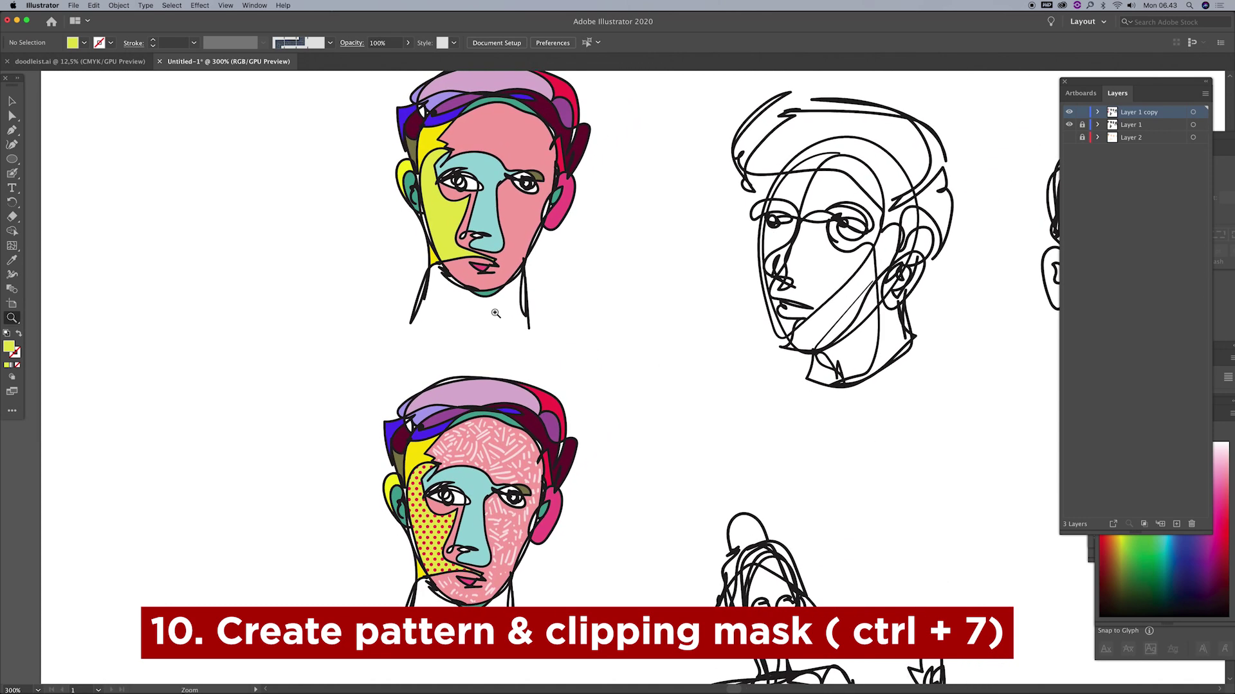
{"action": "key", "text": "v"}
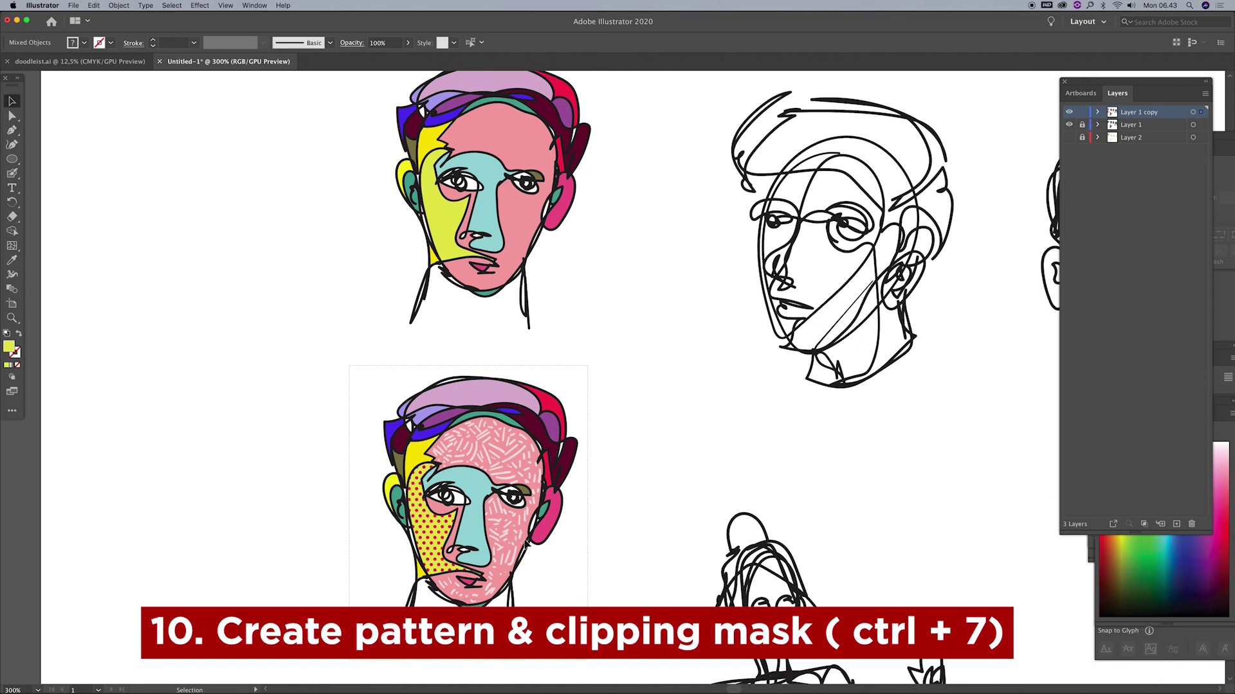
{"action": "left_click_drag", "start_coordinate": [358, 368], "coordinate": [585, 617]}
{"action": "left_click_drag", "start_coordinate": [505, 436], "coordinate": [278, 225]}
{"action": "left_click_drag", "start_coordinate": [476, 390], "coordinate": [643, 472]}
{"action": "left_click_drag", "start_coordinate": [498, 305], "coordinate": [513, 182]}
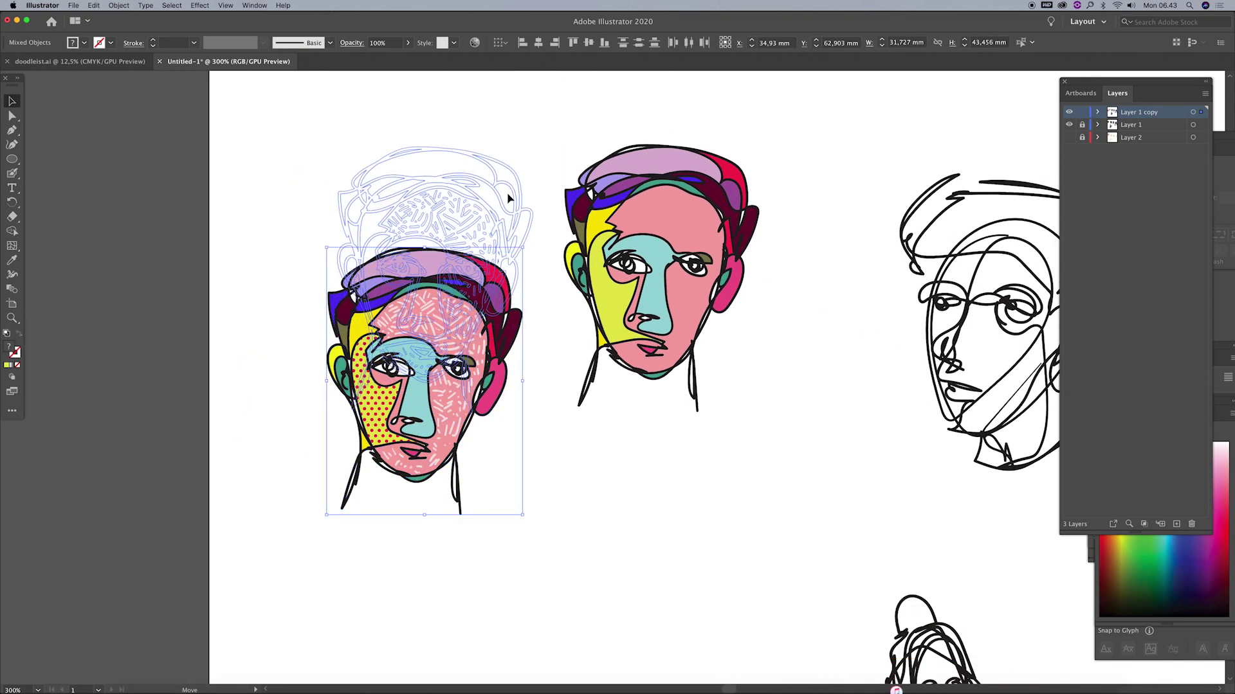
Toggle Layer 2's visibility and align the patterned face beside the plain one.
{"action": "scroll", "coordinate": [729, 234], "scroll_direction": "right", "scroll_amount": 5}
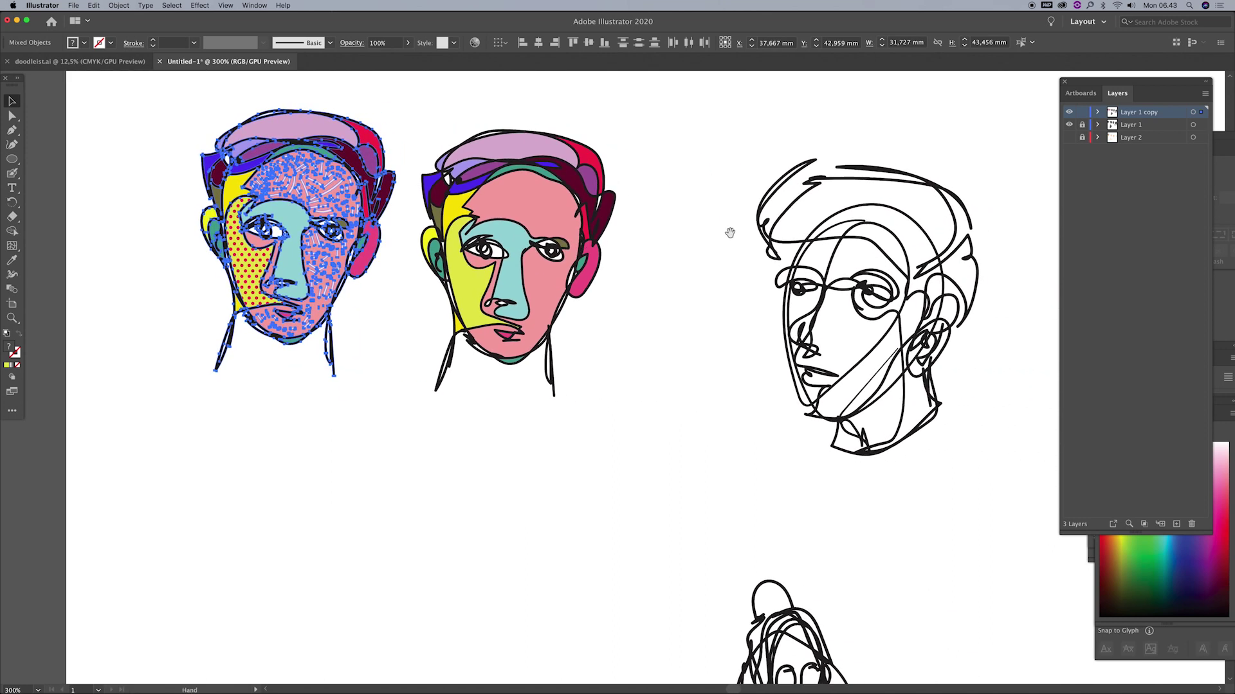
{"action": "left_click", "coordinate": [1069, 138]}
{"action": "left_click", "coordinate": [1069, 138]}
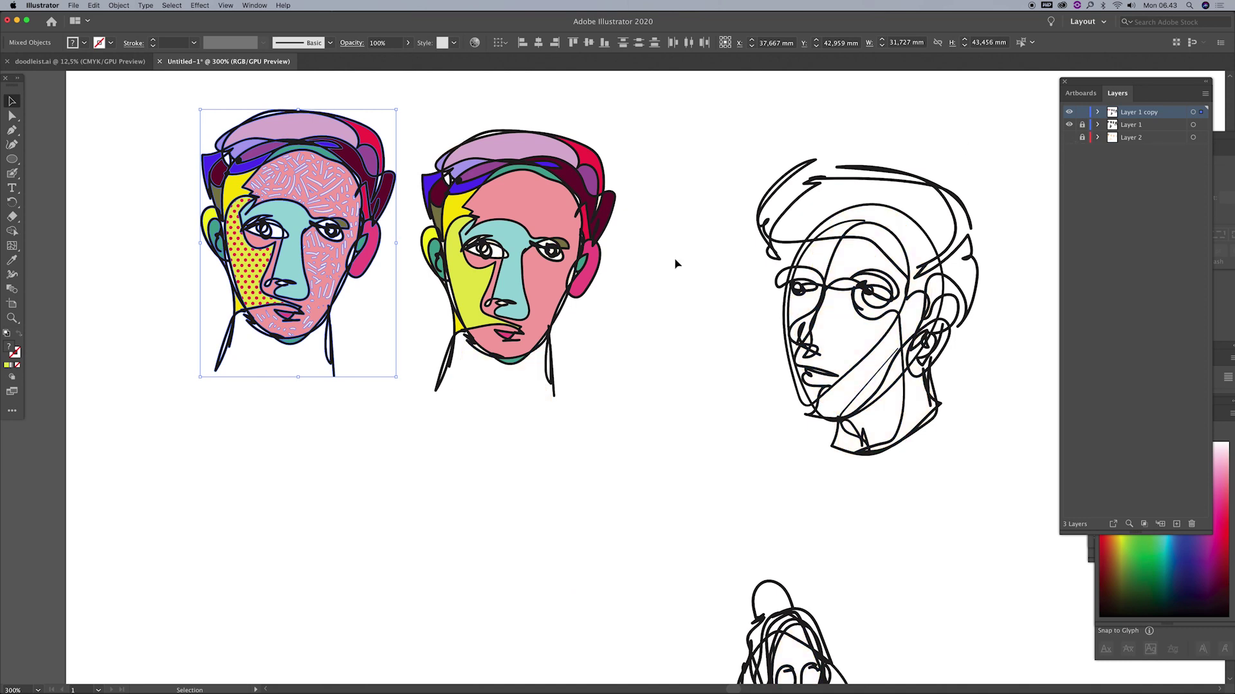
{"action": "scroll", "coordinate": [676, 264], "scroll_direction": "left", "scroll_amount": 2}
{"action": "scroll", "coordinate": [675, 263], "scroll_direction": "up", "scroll_amount": 1}
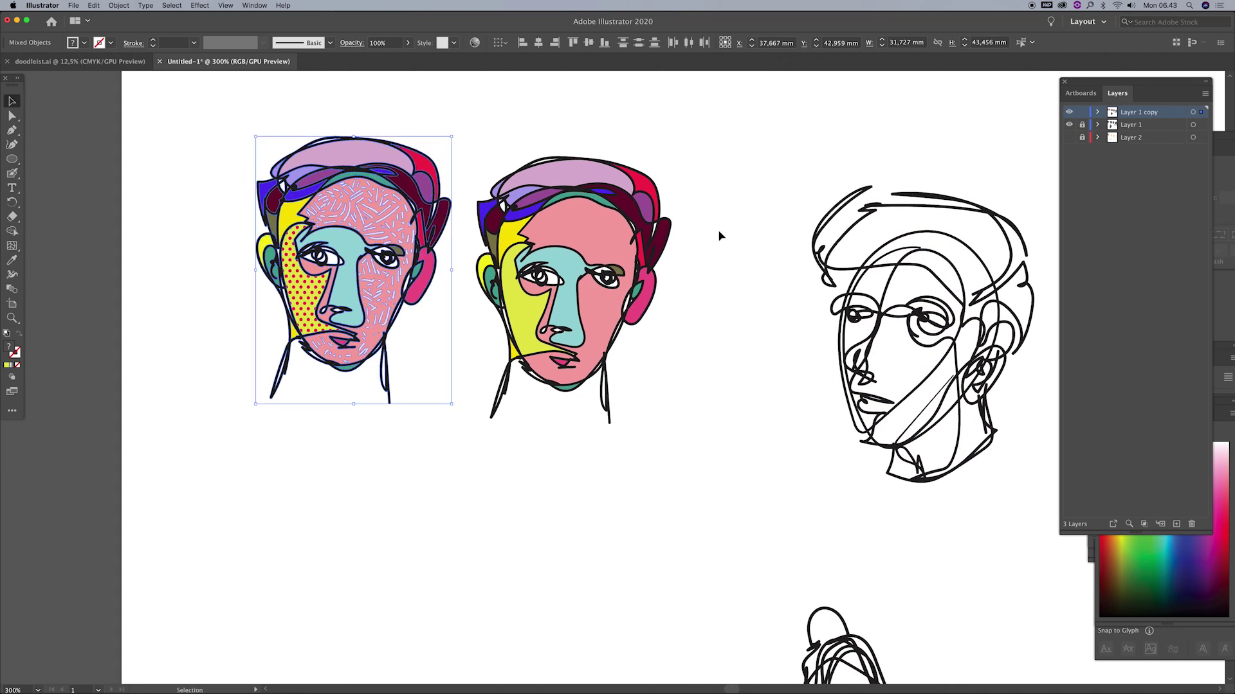
{"action": "left_click_drag", "start_coordinate": [387, 209], "coordinate": [377, 229]}
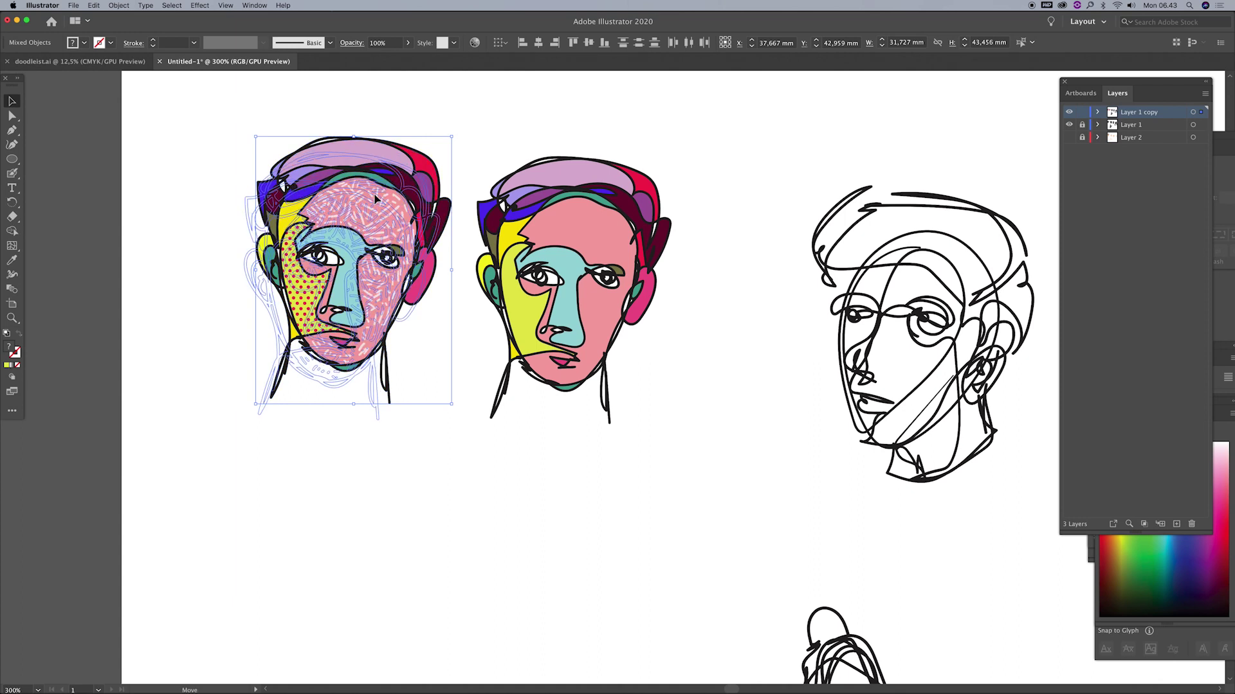
{"action": "left_click", "coordinate": [479, 426]}
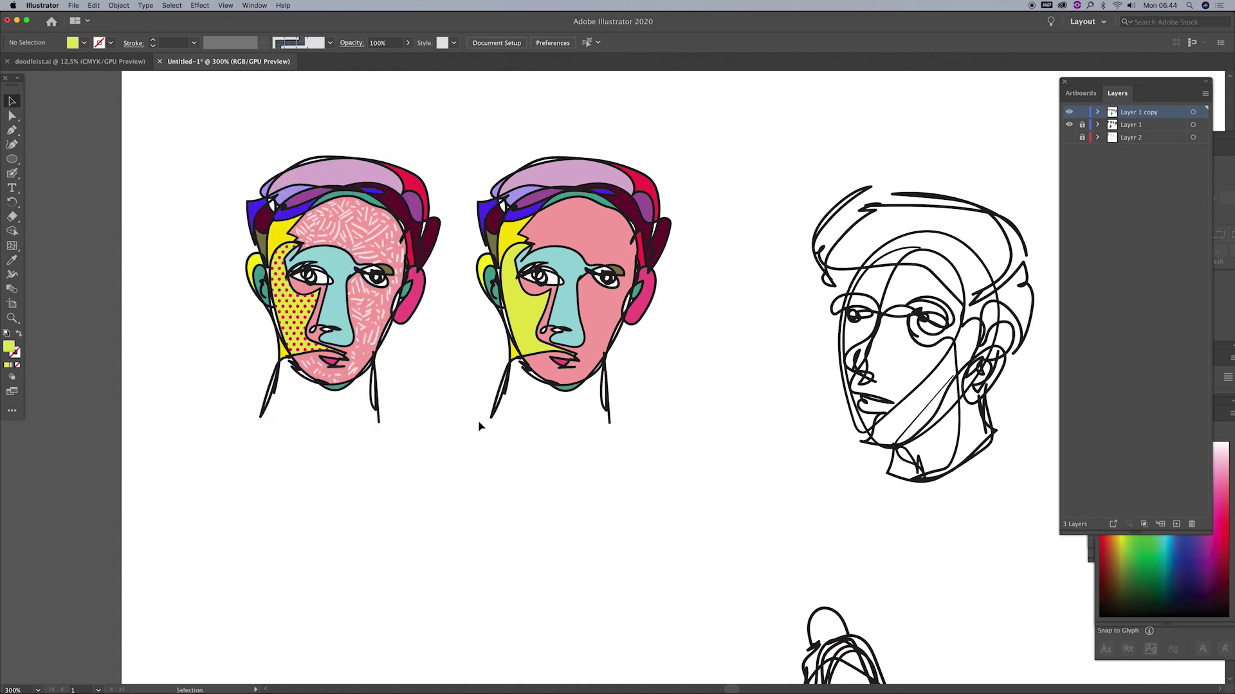